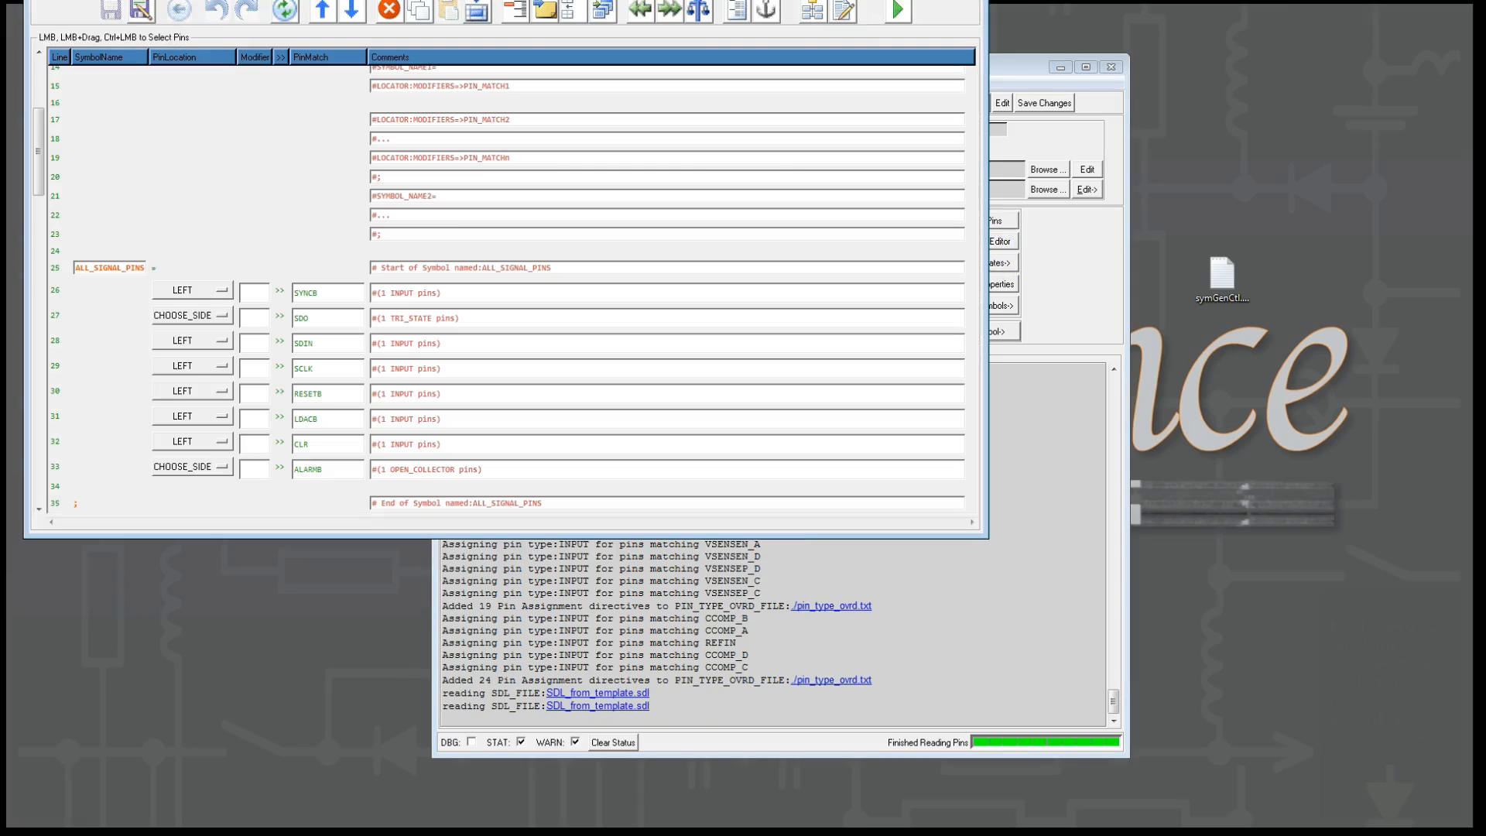
# - Review the ALL_SIGNAL_PINS and ALL_POWER_PINS symbol definitions in the SDL editor, including their pin types, and close the editor
pyautogui.moveTo(515, 0); pyautogui.dragTo(921, 46)
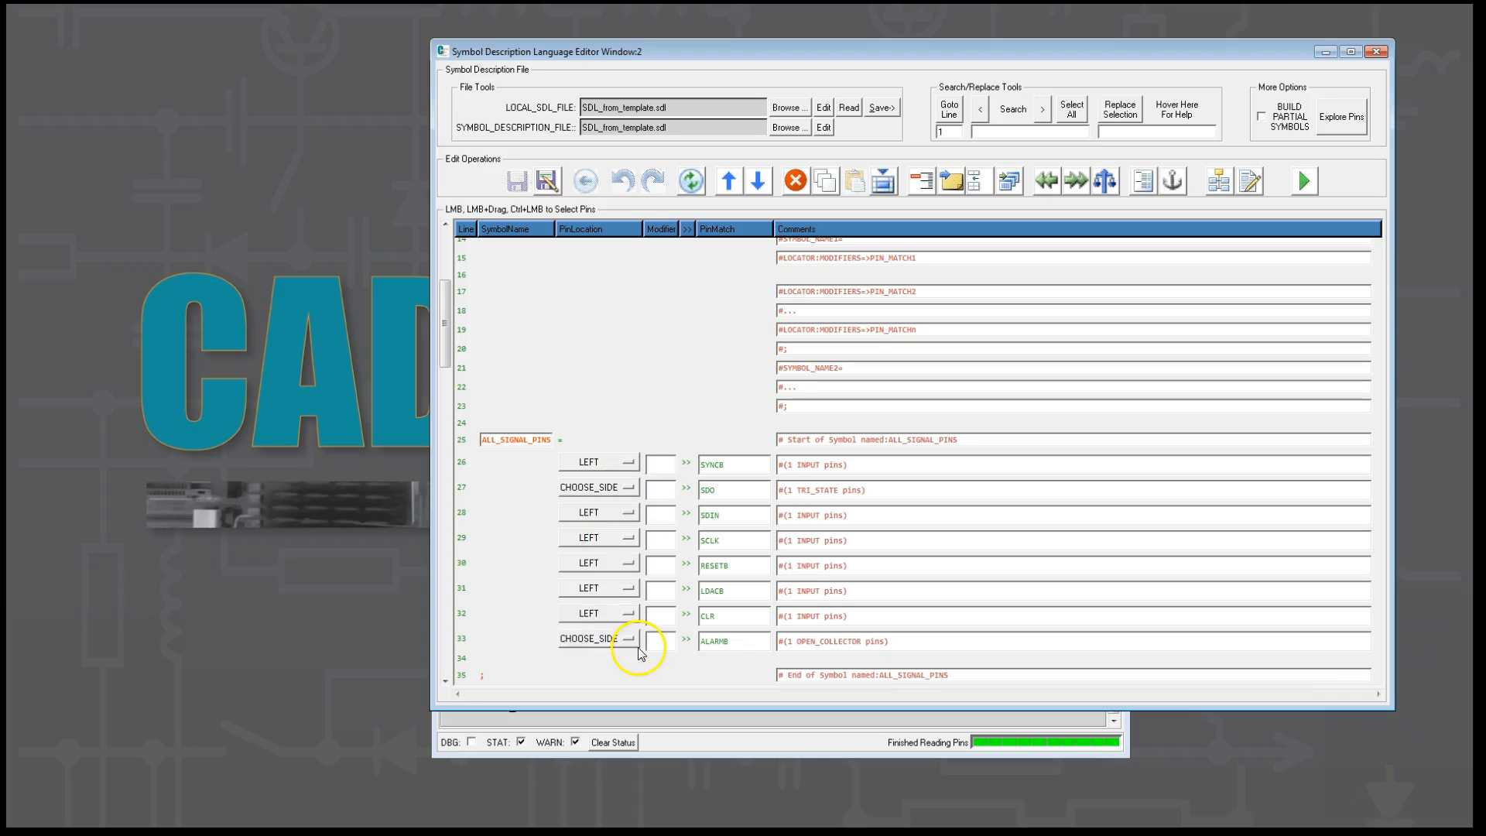
pyautogui.click(636, 354)
pyautogui.scroll(-8, 647, 458)
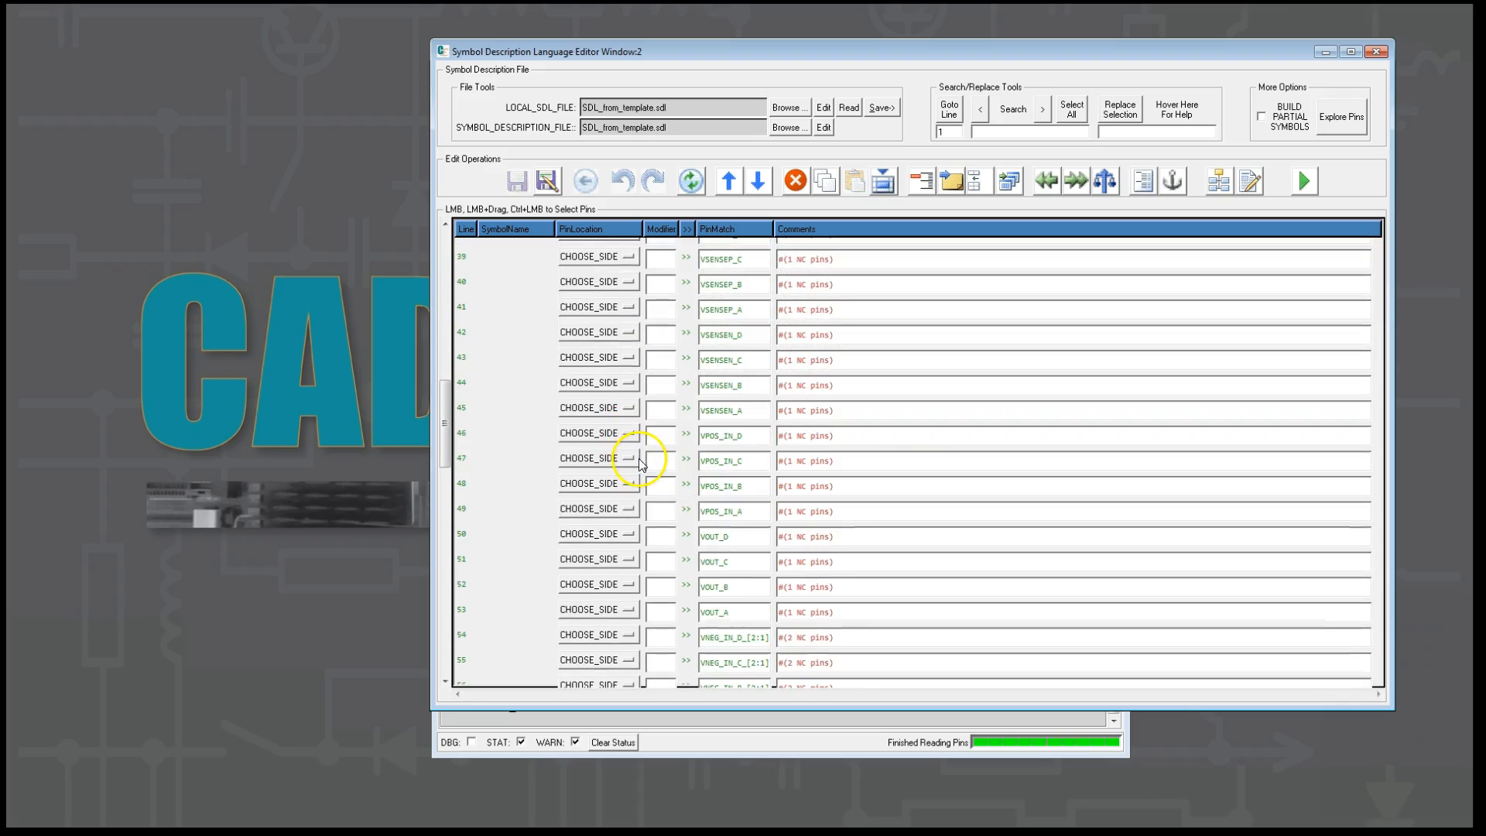
pyautogui.scroll(2, 647, 459)
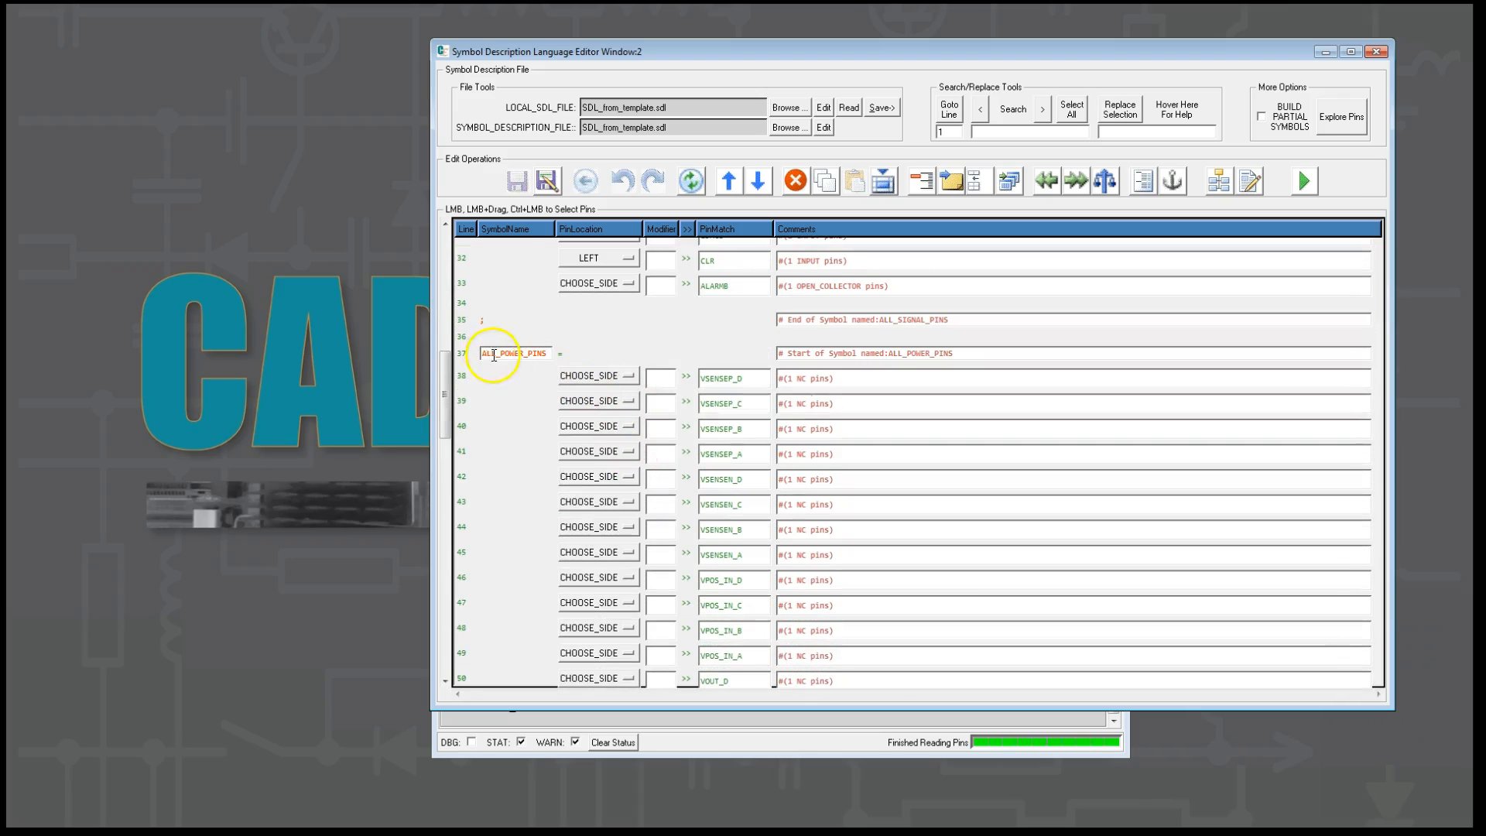
pyautogui.scroll(-10, 588, 456)
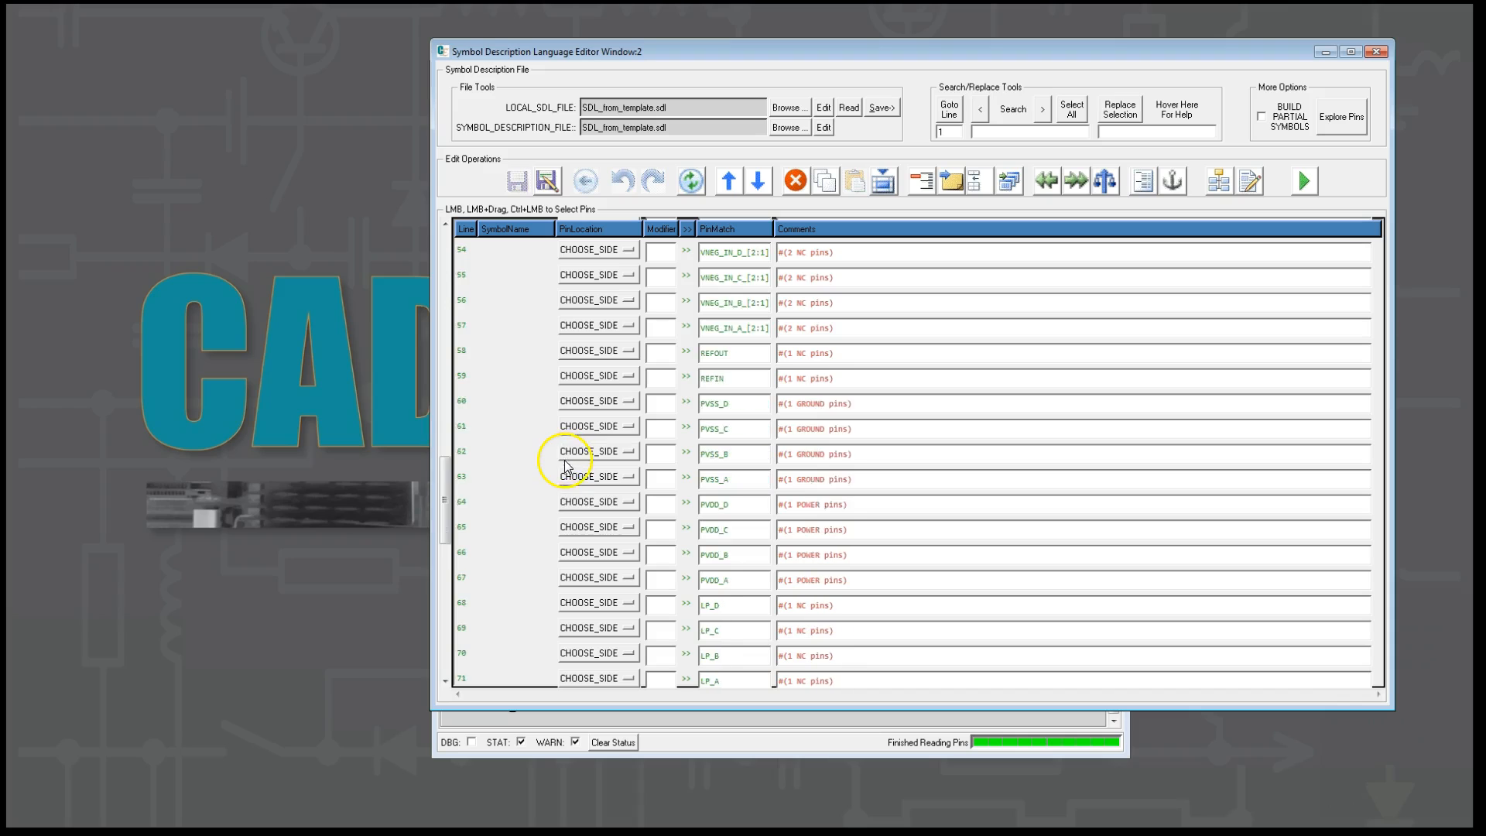
pyautogui.scroll(-6, 566, 483)
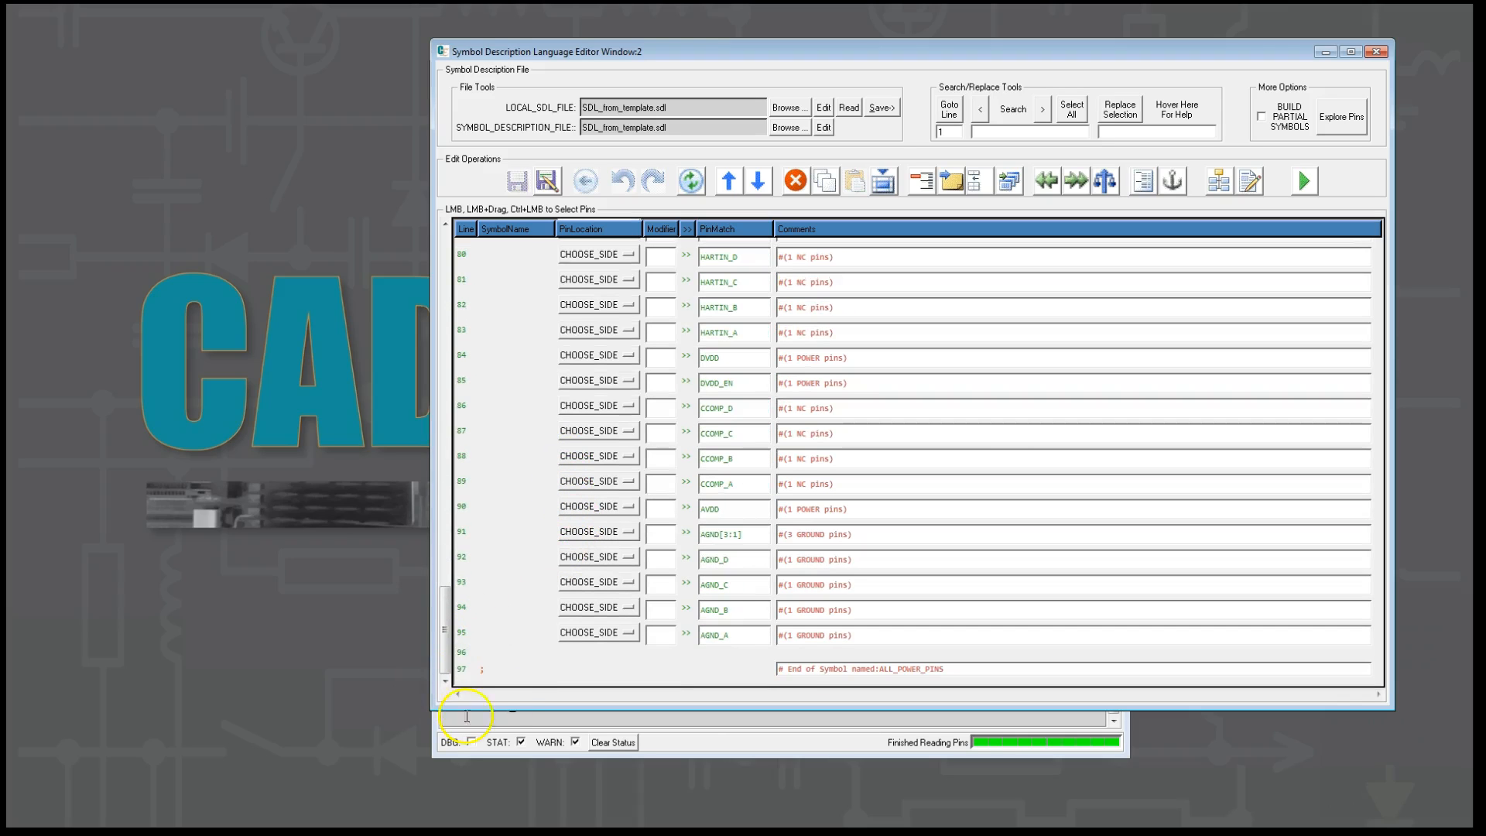
pyautogui.click(1376, 51)
pyautogui.click(745, 527)
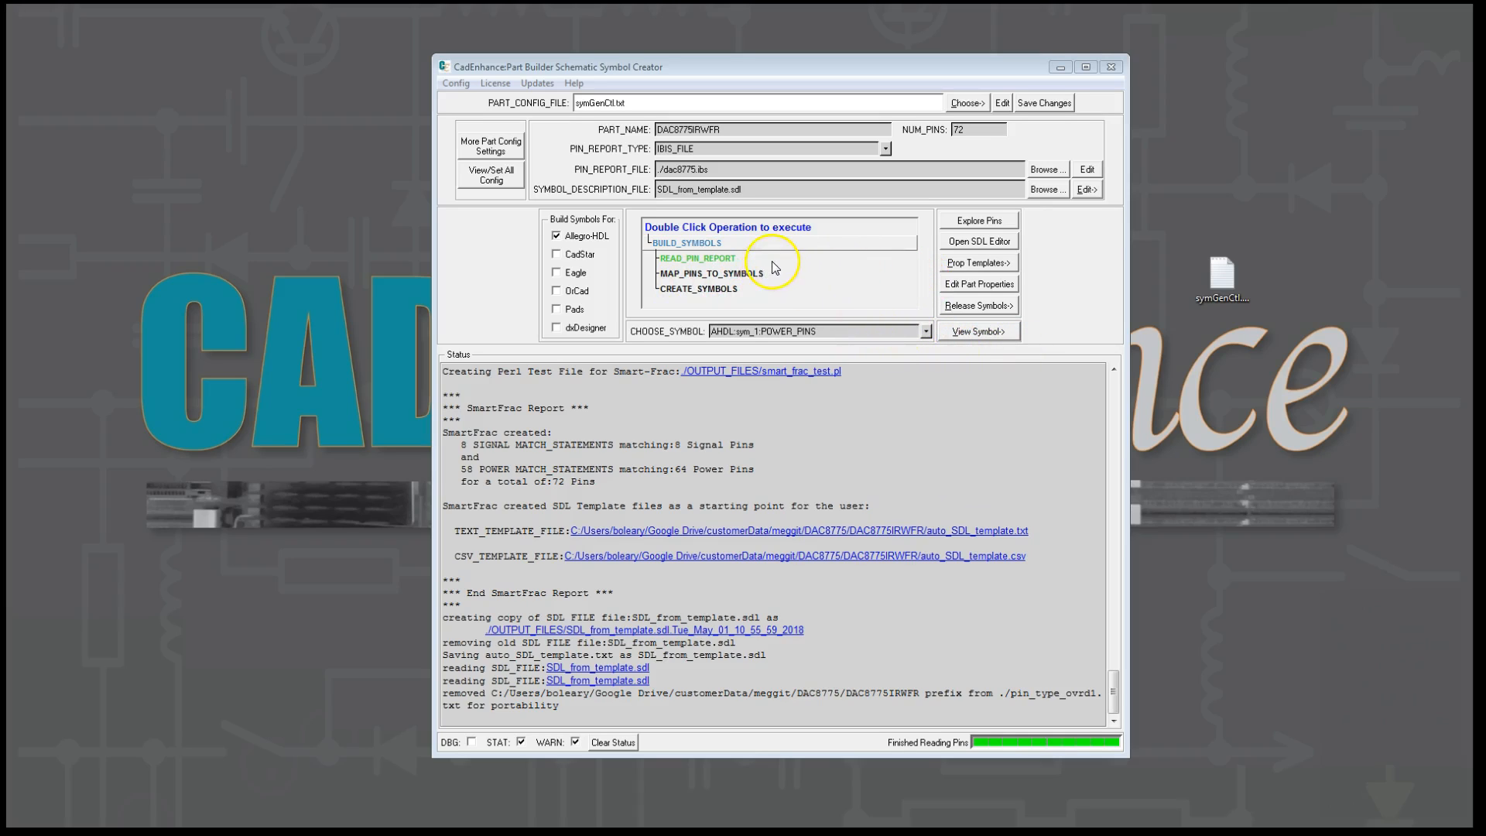
# - Look over the available pin report types and examine the pin table in the dac8775.ibs pin report file
pyautogui.click(886, 149)
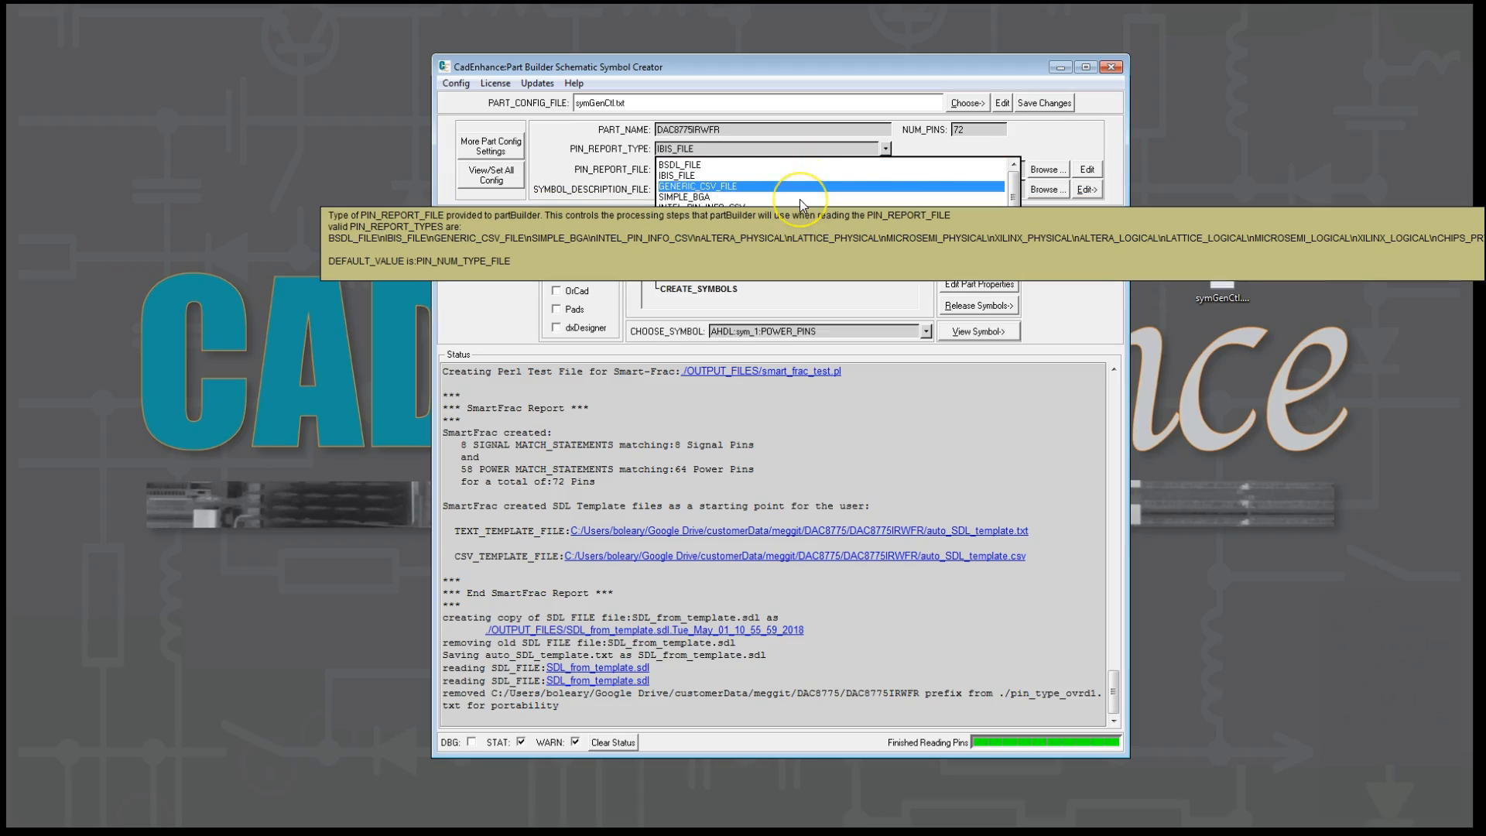
pyautogui.click(909, 423)
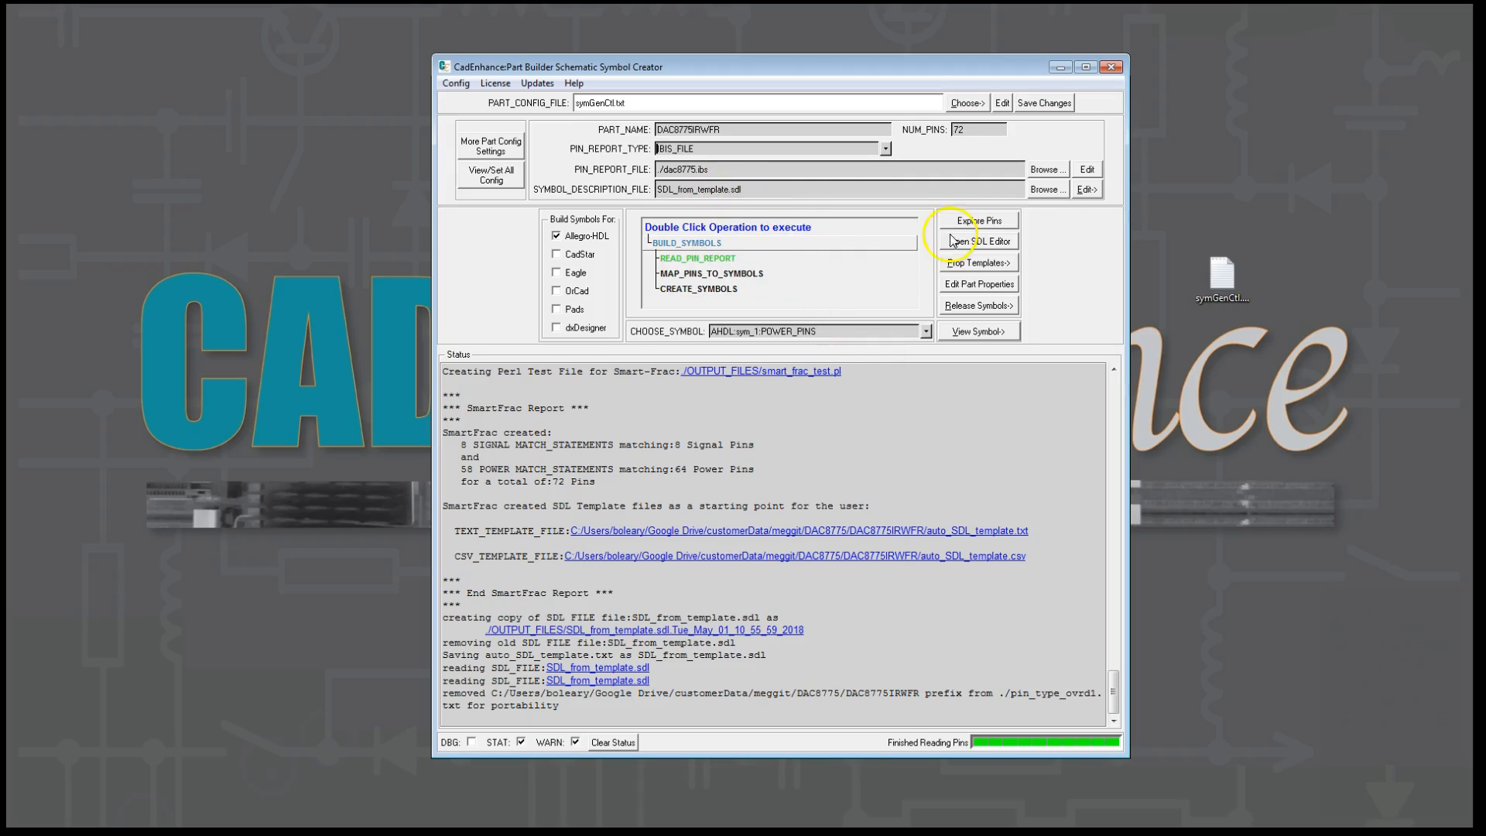
pyautogui.click(1088, 171)
pyautogui.moveTo(322, 63); pyautogui.dragTo(736, 130)
pyautogui.scroll(-10, 608, 433)
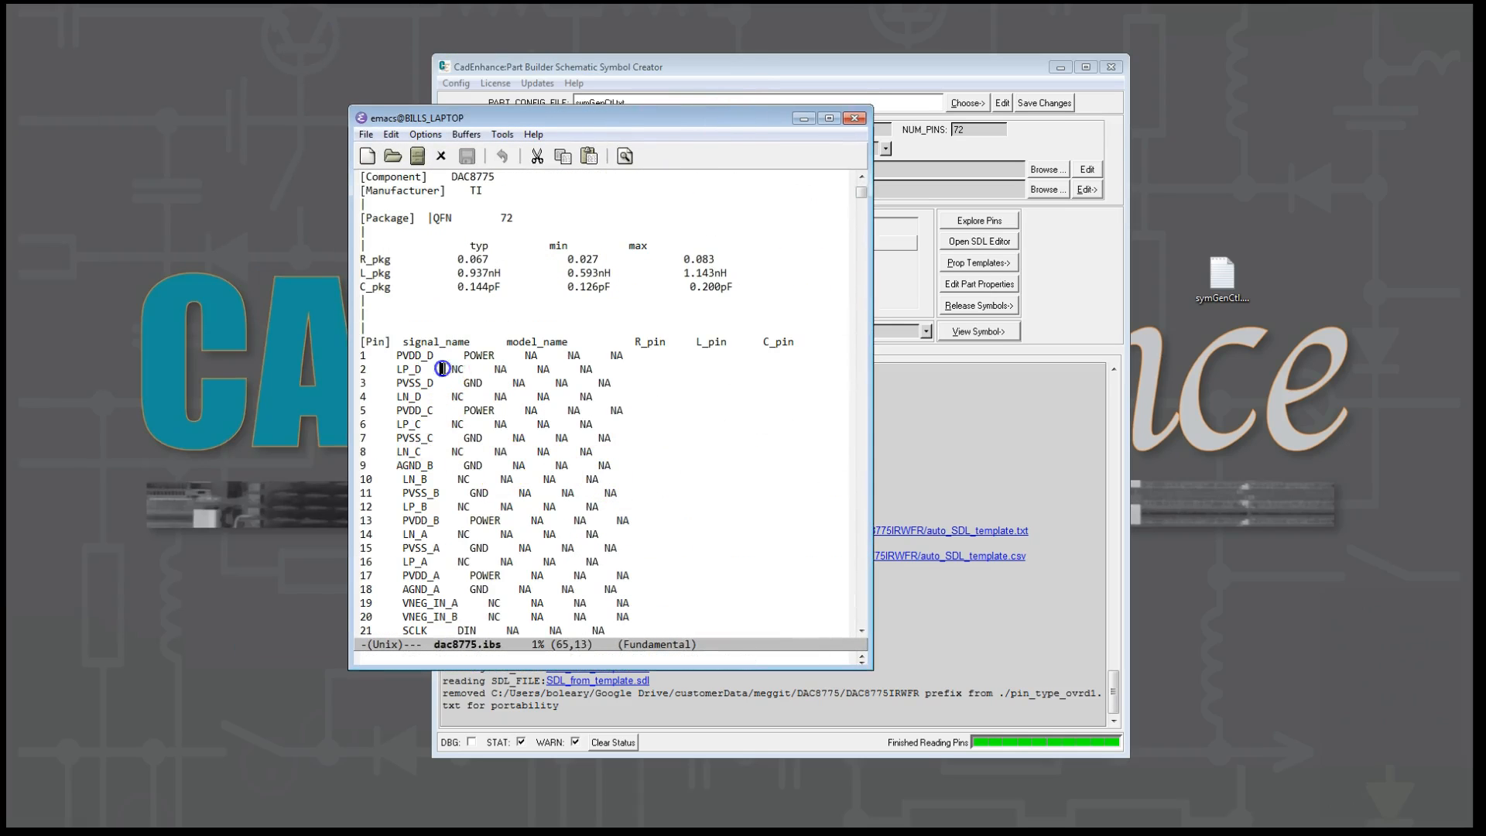
pyautogui.click(456, 398)
pyautogui.click(461, 481)
pyautogui.click(901, 402)
# - Open the extra part configuration settings and read the name-to-type assignments in the pin_type_ovrd1.txt override file
pyautogui.click(502, 146)
pyautogui.moveTo(279, 77); pyautogui.dragTo(509, 148)
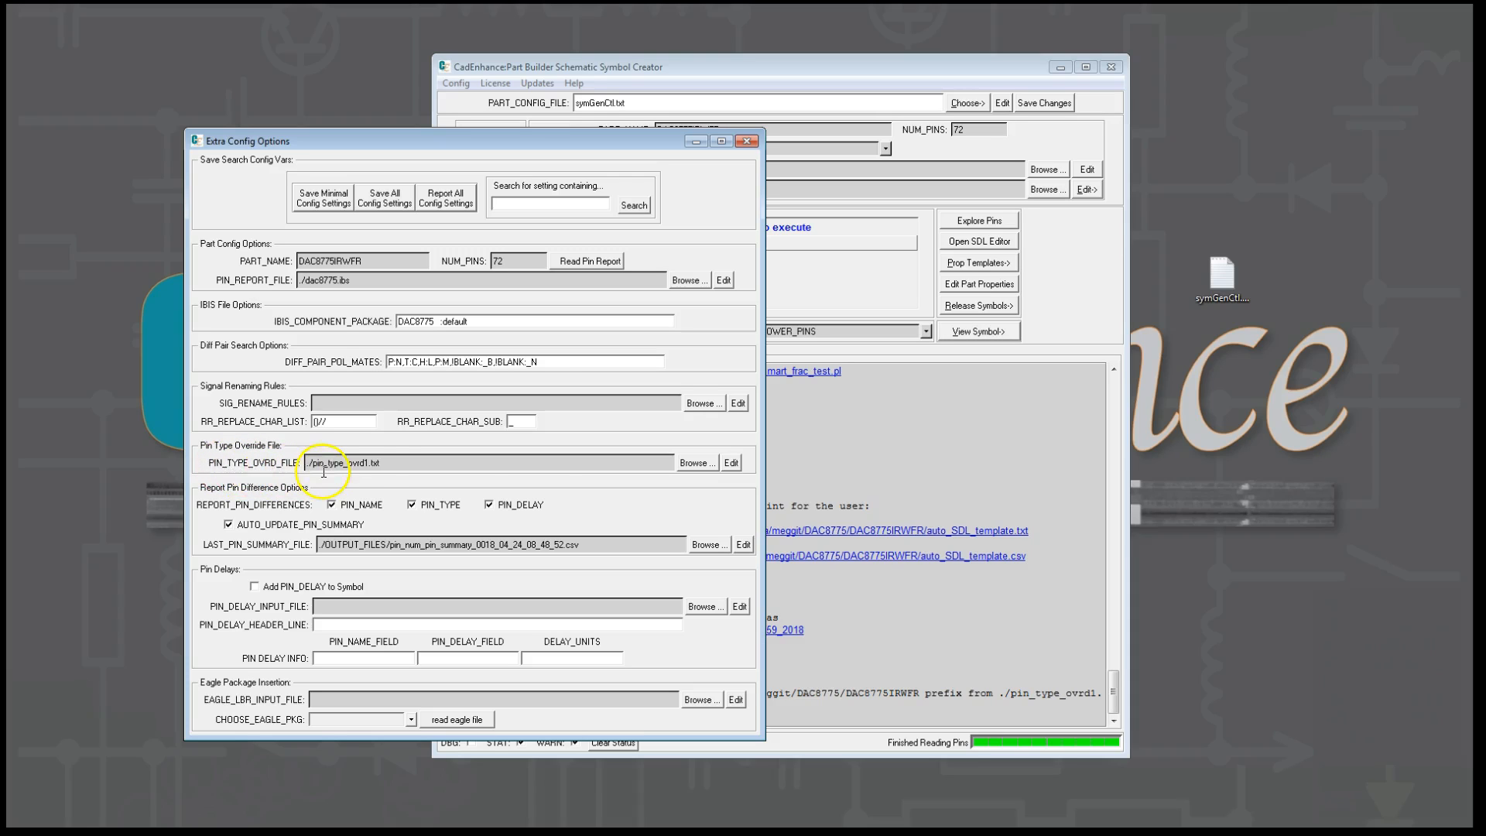
pyautogui.click(738, 464)
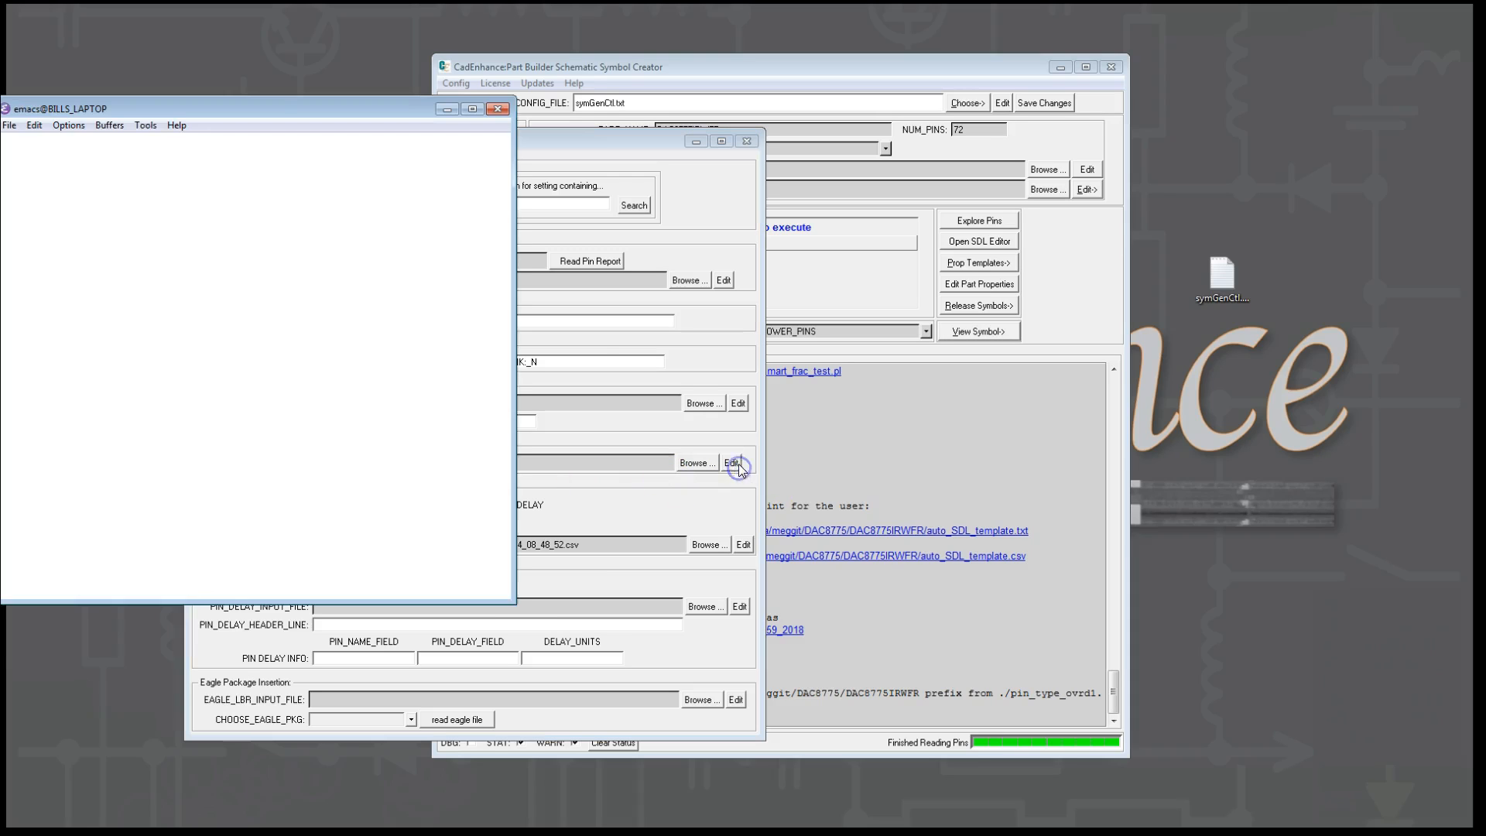
pyautogui.moveTo(310, 112); pyautogui.dragTo(649, 161)
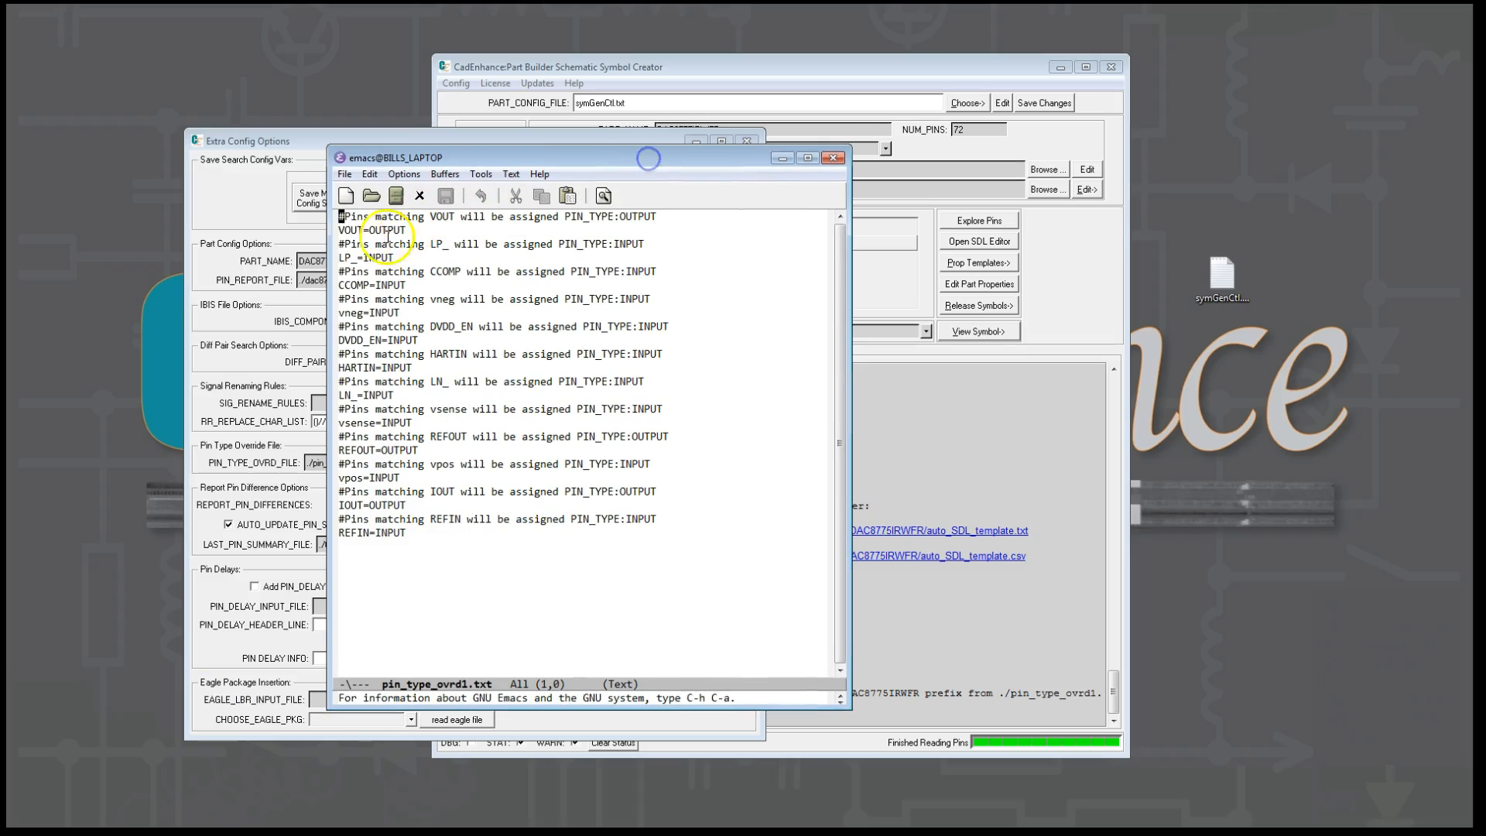
pyautogui.moveTo(338, 230); pyautogui.dragTo(424, 229)
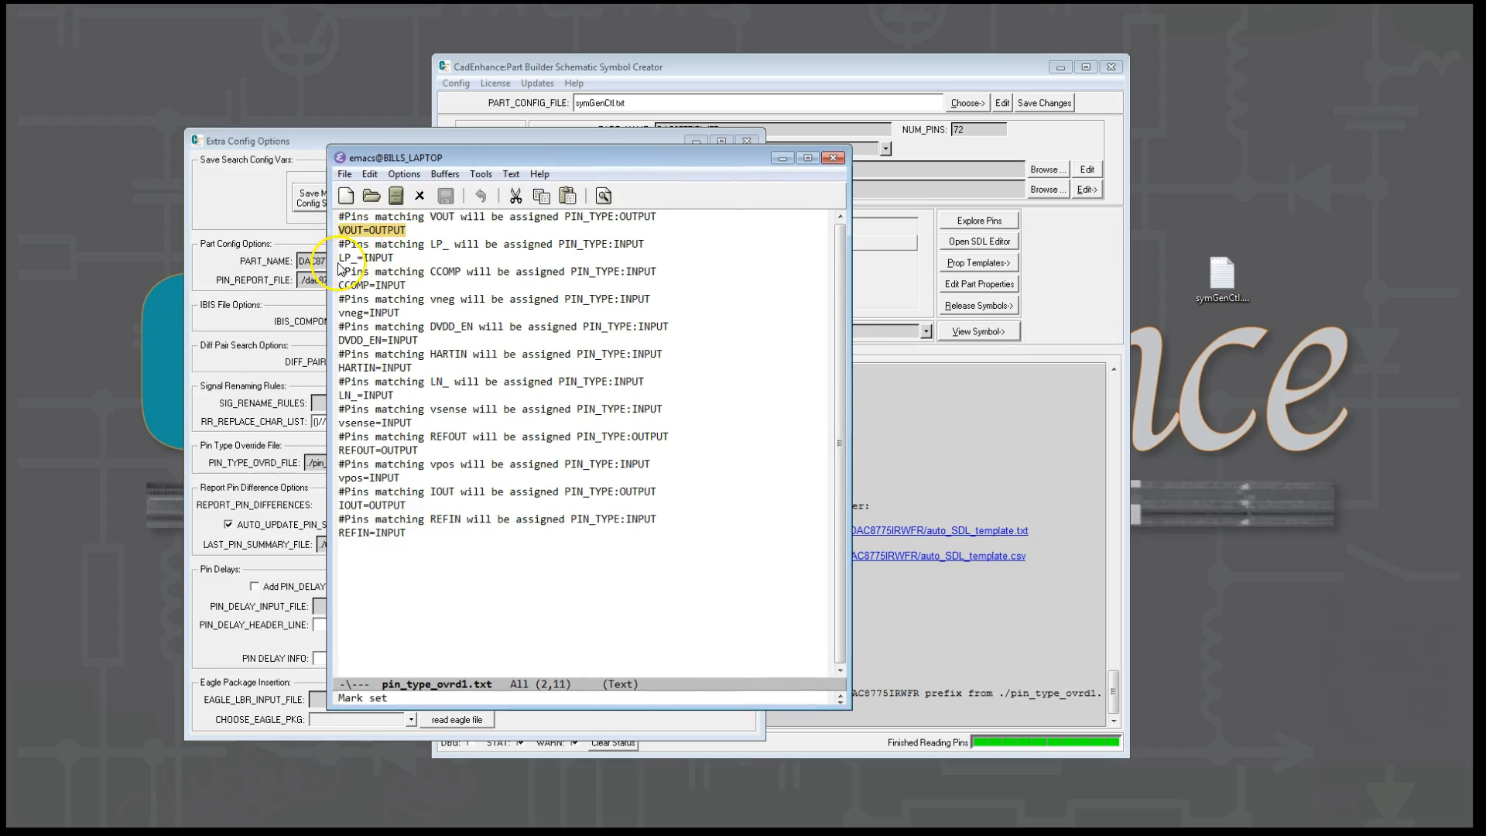
pyautogui.moveTo(339, 258); pyautogui.dragTo(442, 265)
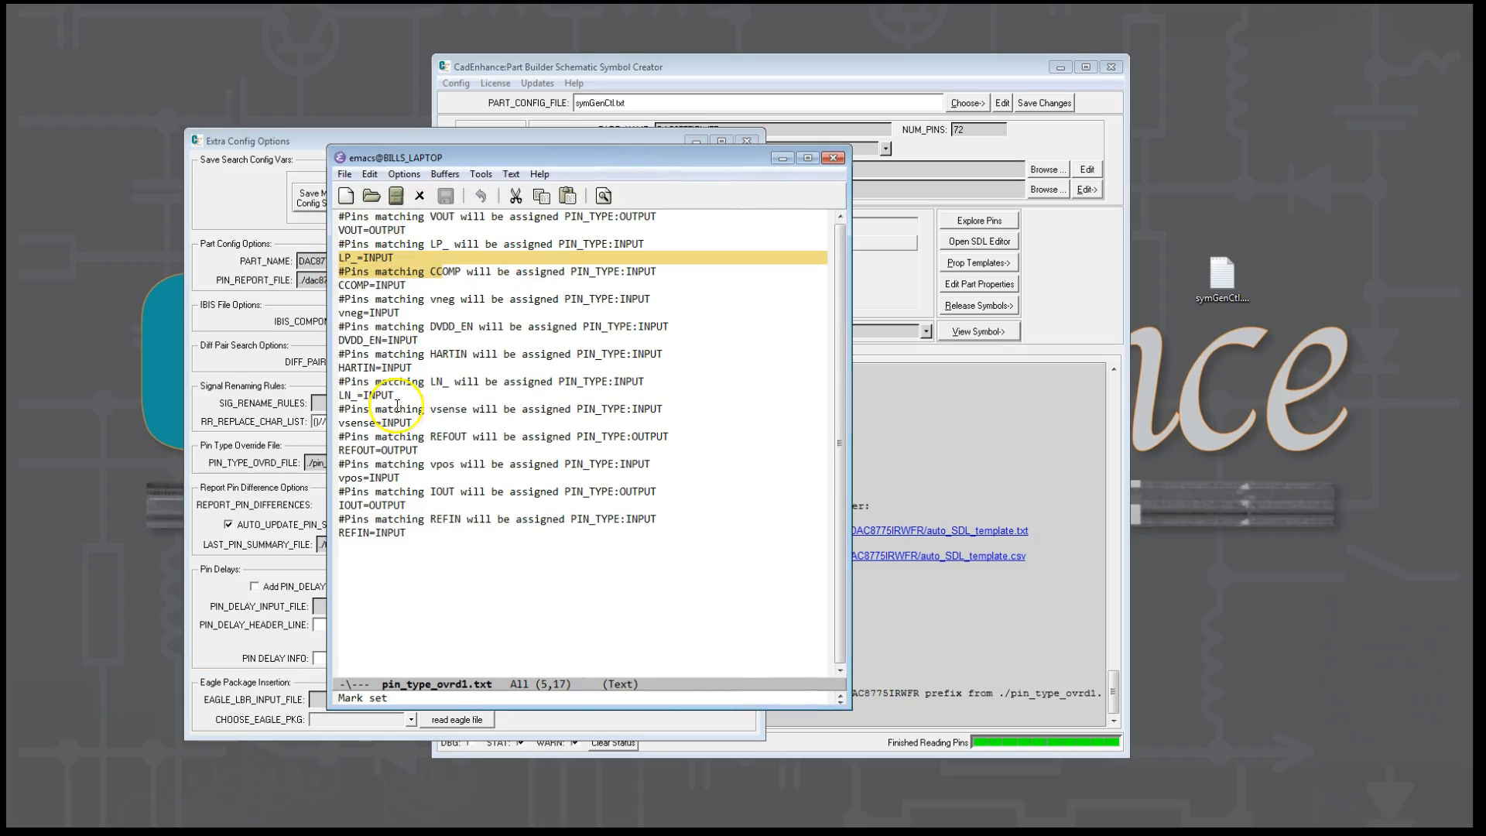
pyautogui.moveTo(339, 504); pyautogui.dragTo(455, 504)
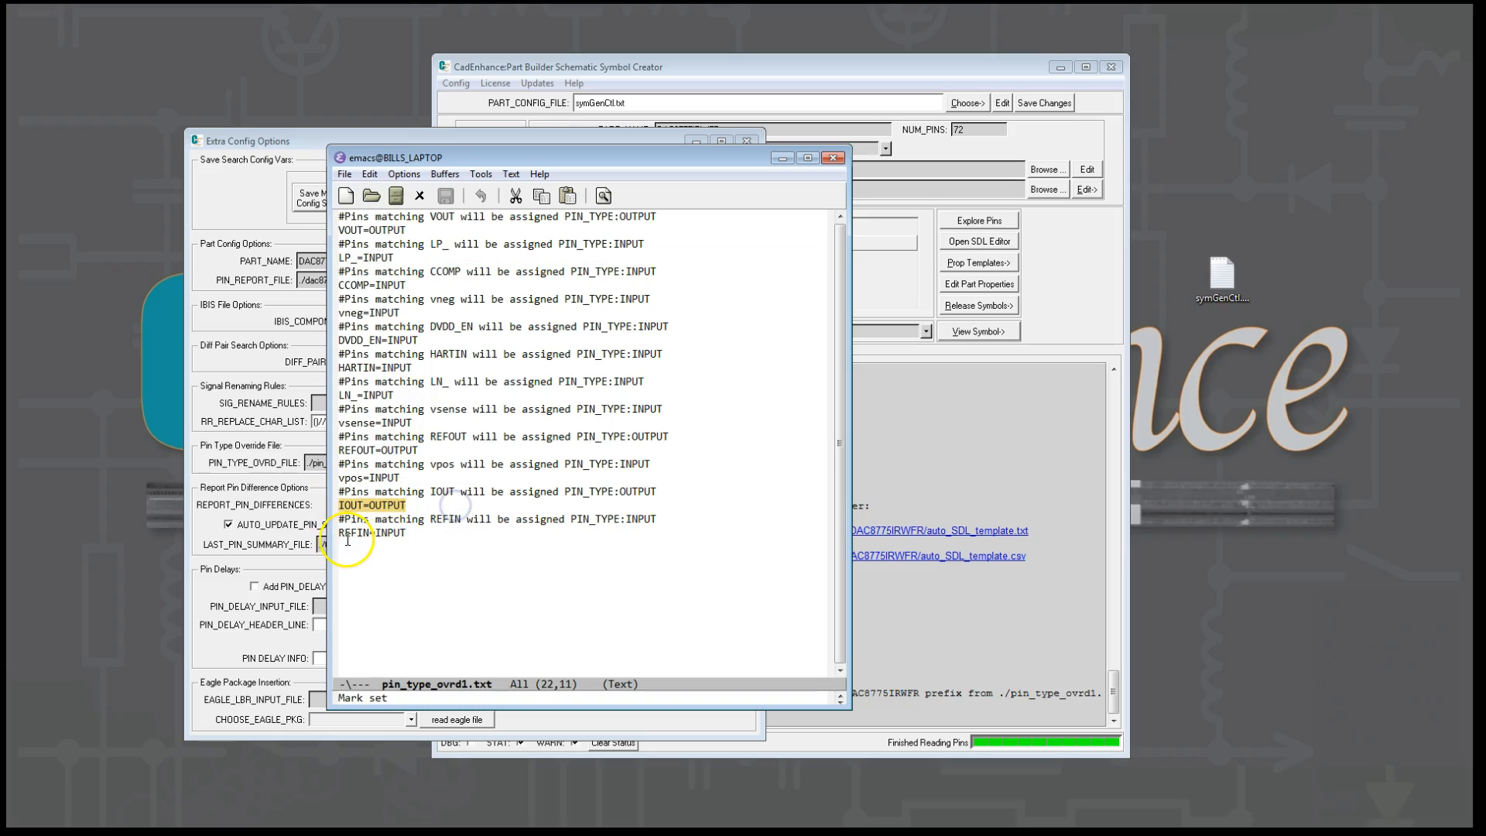
pyautogui.moveTo(339, 532); pyautogui.dragTo(416, 534)
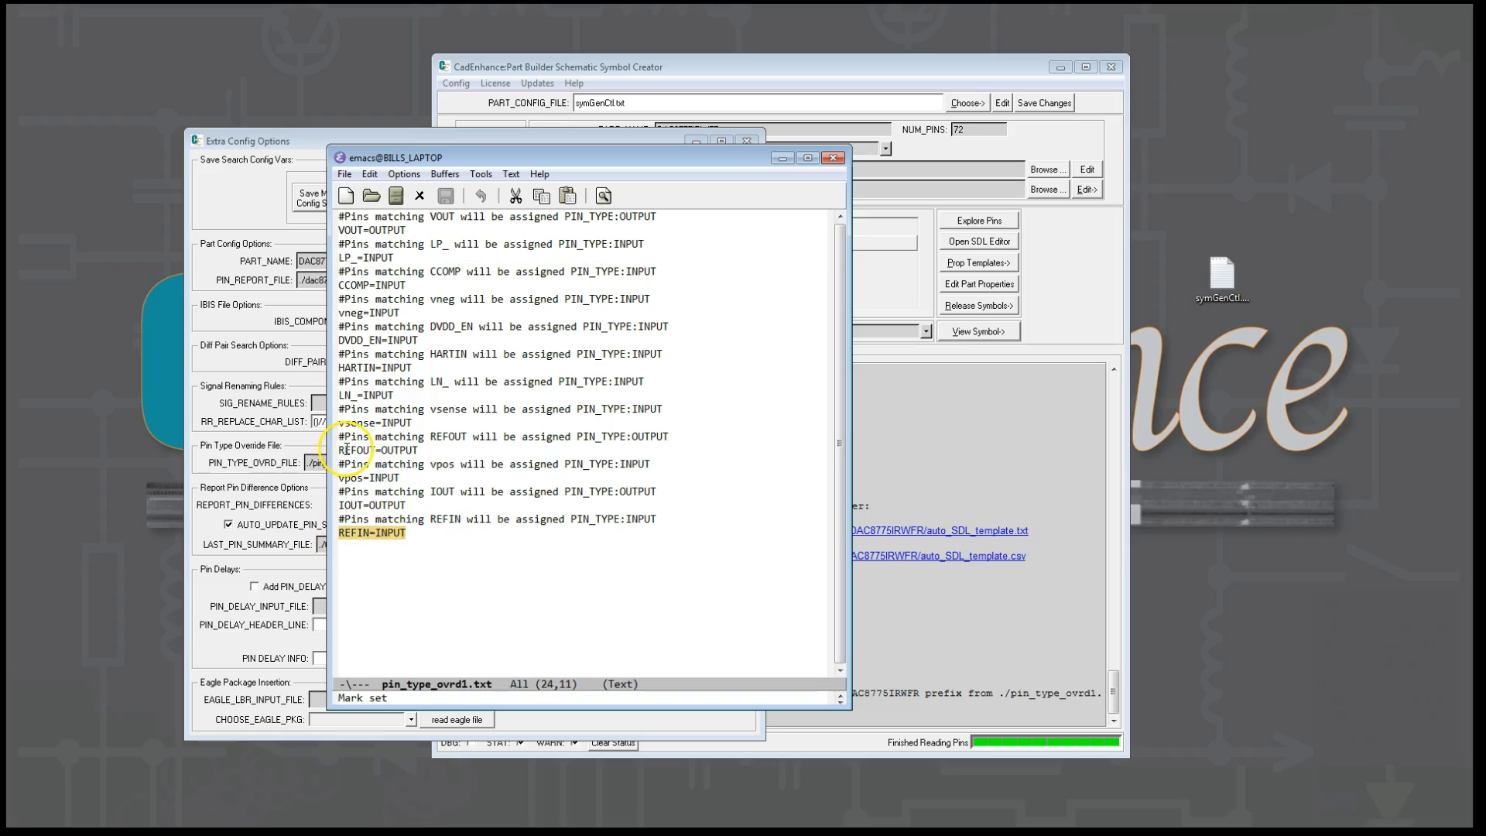
pyautogui.moveTo(346, 451); pyautogui.dragTo(421, 450)
pyautogui.click(835, 159)
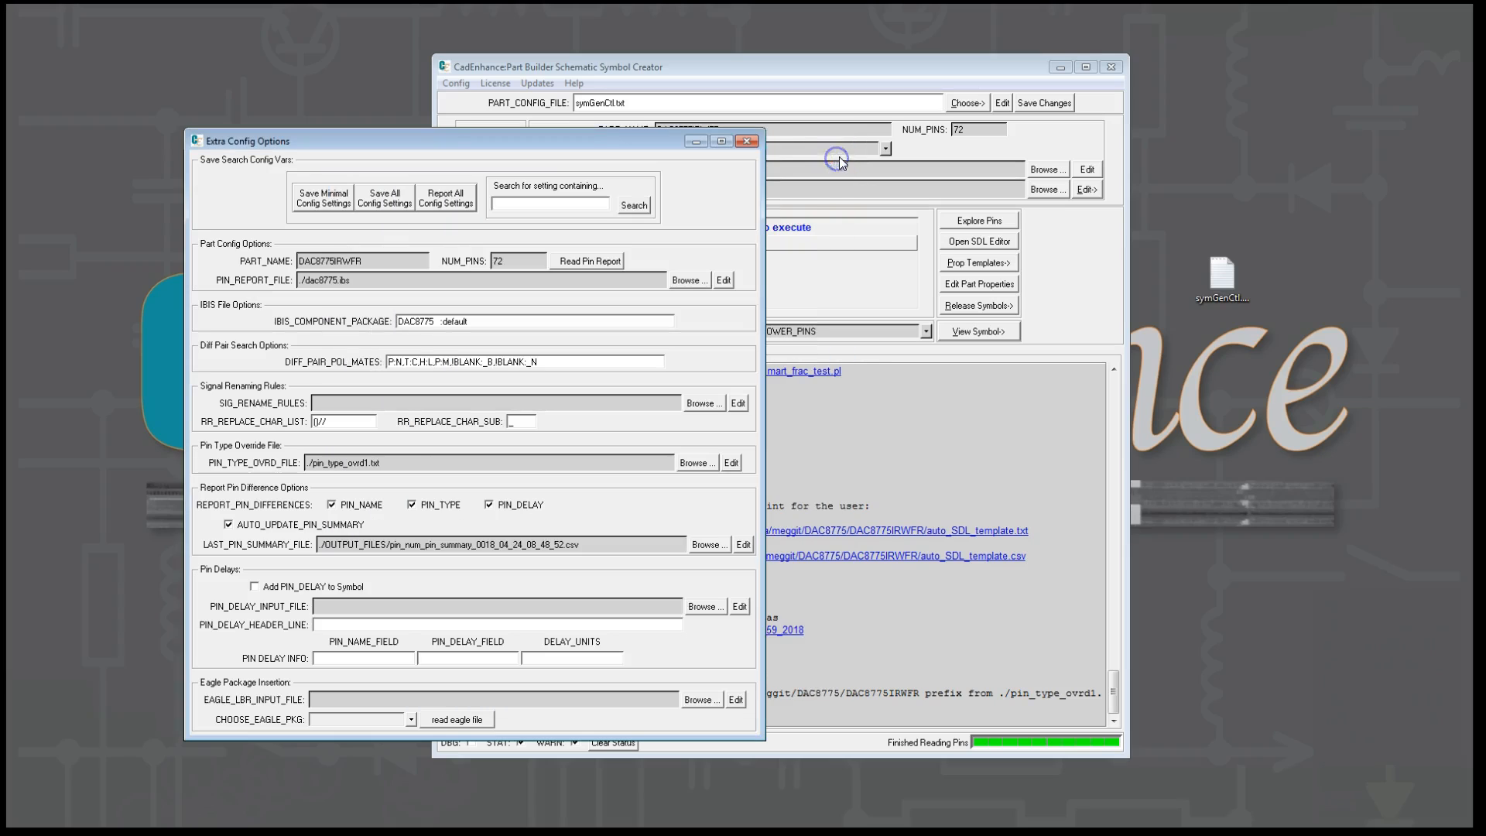
# - Search the configuration settings for "power" and review the automatic power match names
pyautogui.click(592, 143)
pyautogui.press('Return')
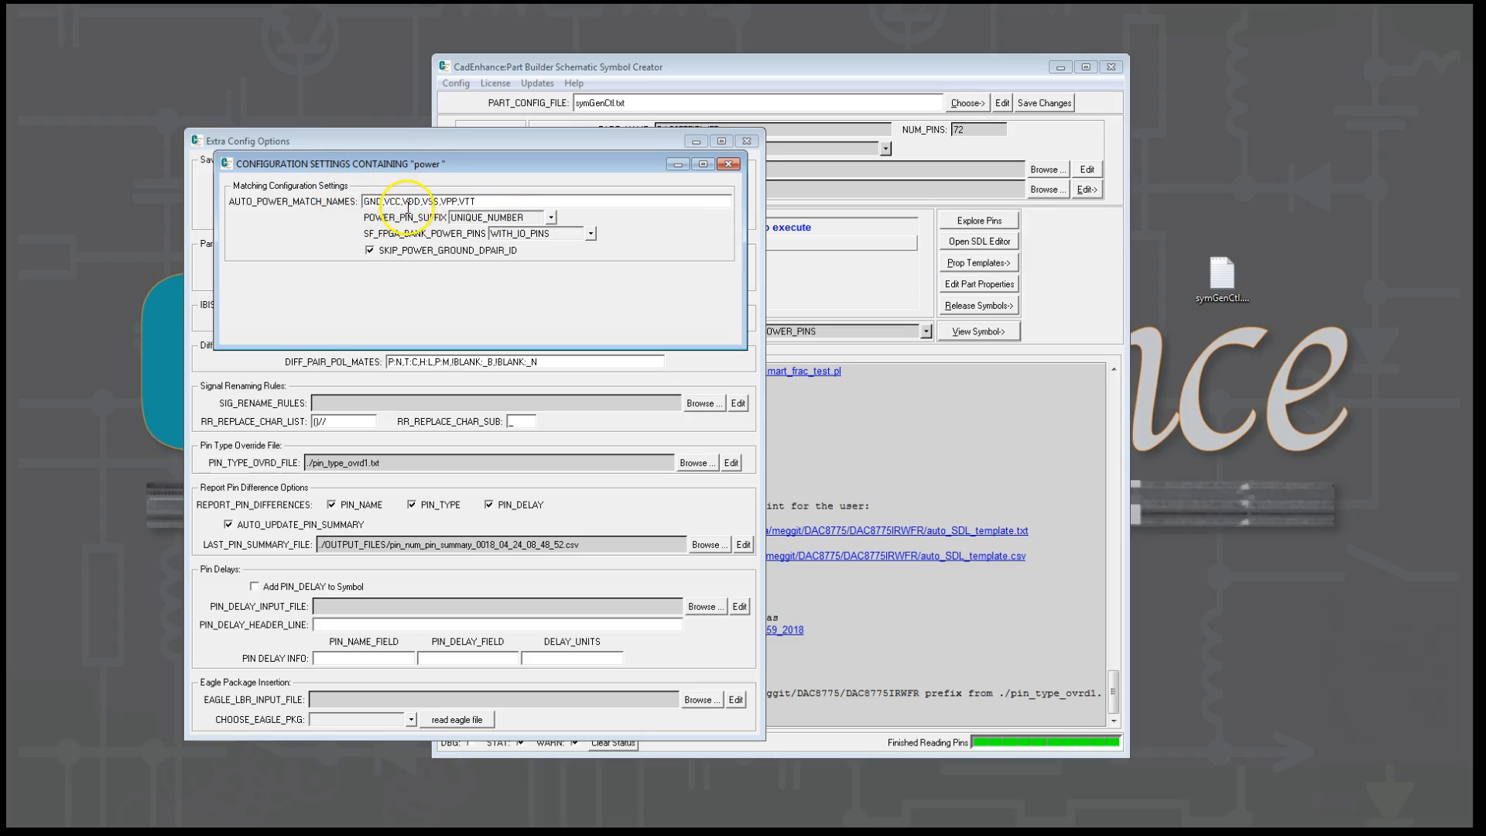
pyautogui.click(729, 164)
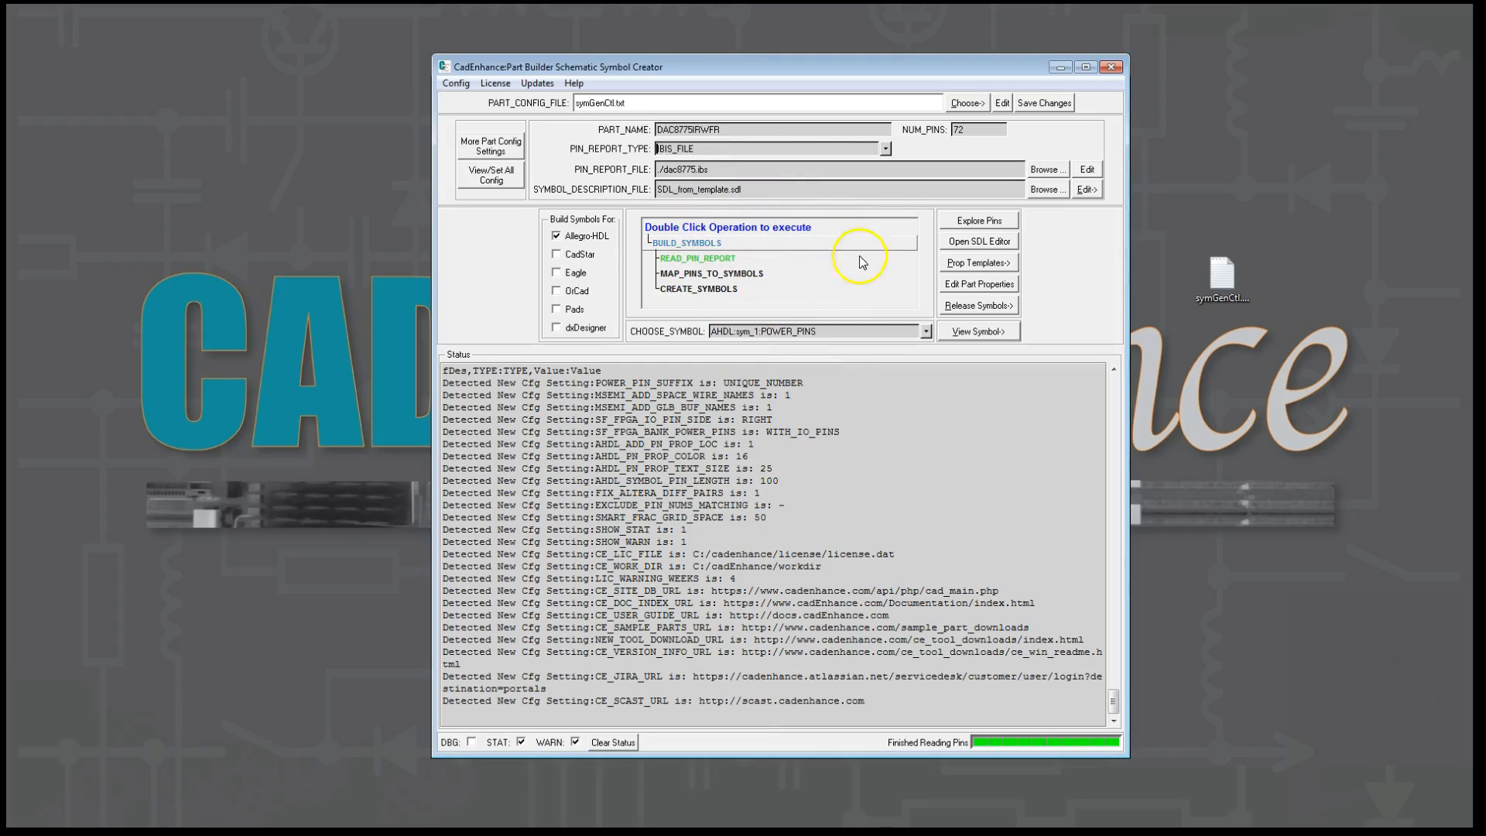
# - Open the Device Pin Explorer and move its window fully into view over the main window
pyautogui.click(979, 222)
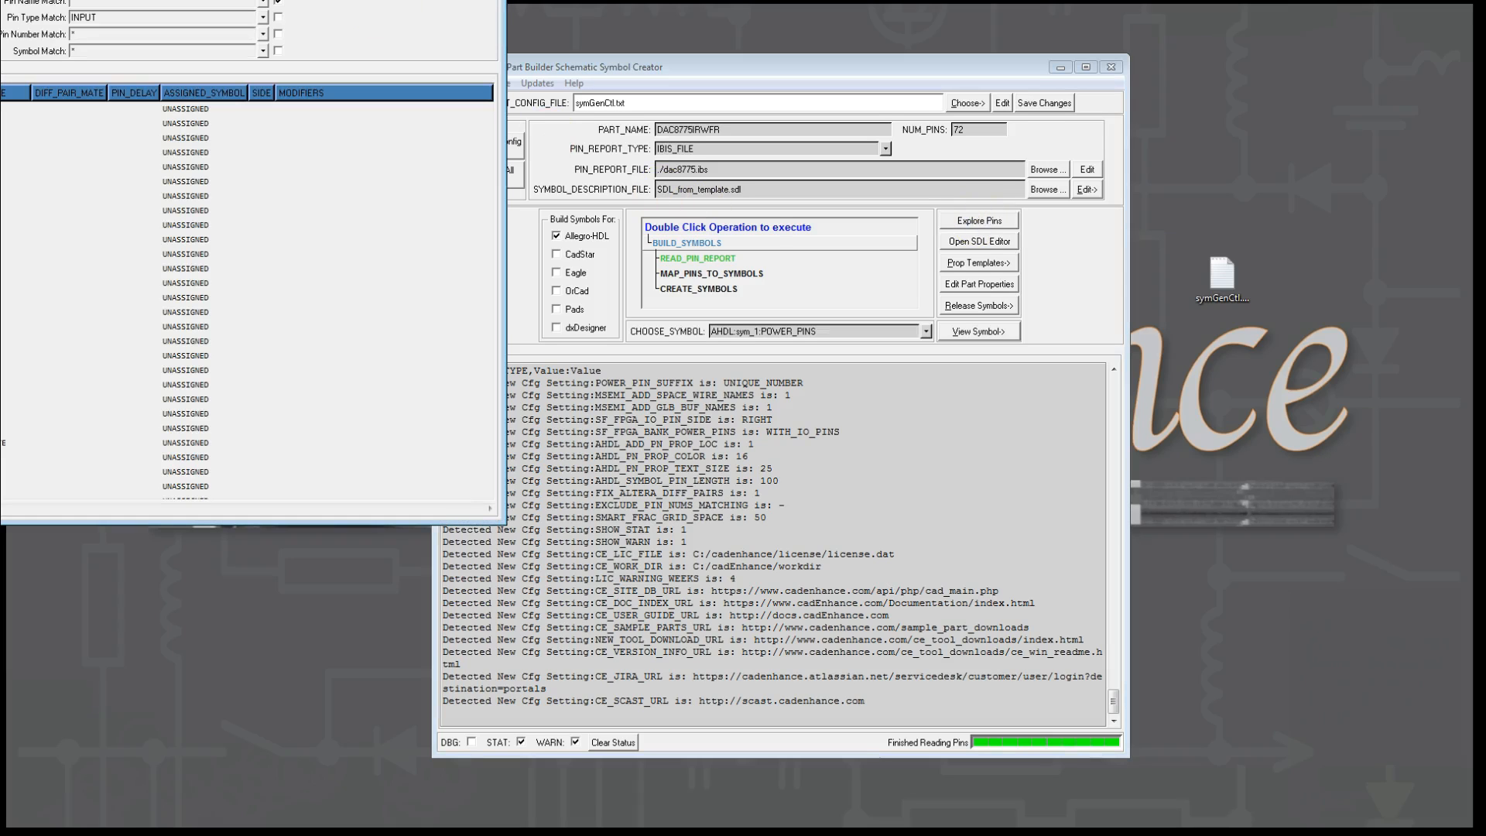
pyautogui.moveTo(256, 2); pyautogui.dragTo(766, 191)
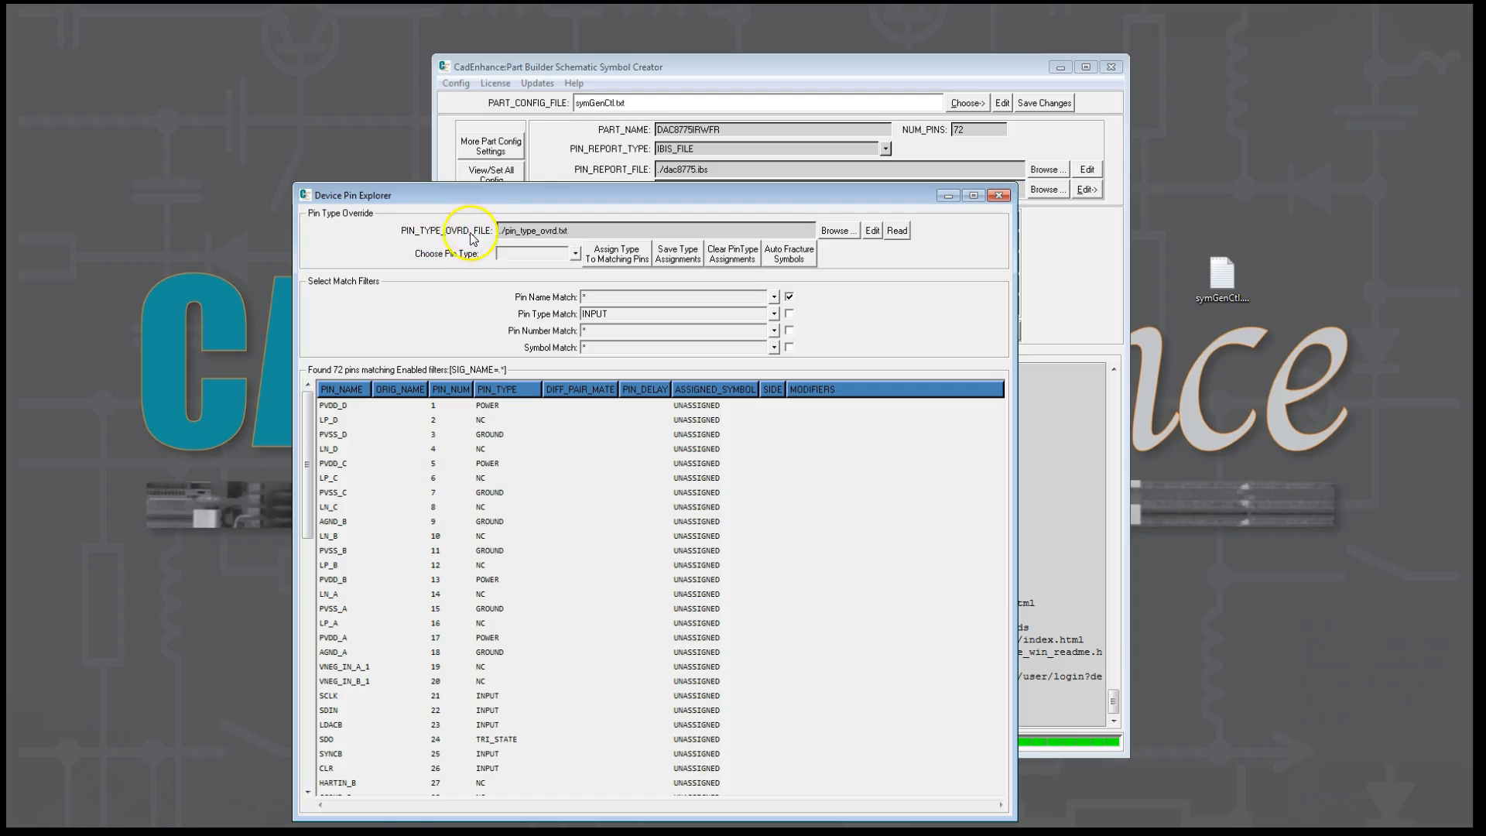
pyautogui.moveTo(487, 199); pyautogui.dragTo(564, 176)
pyautogui.doubleClick(564, 174)
pyautogui.click(620, 175)
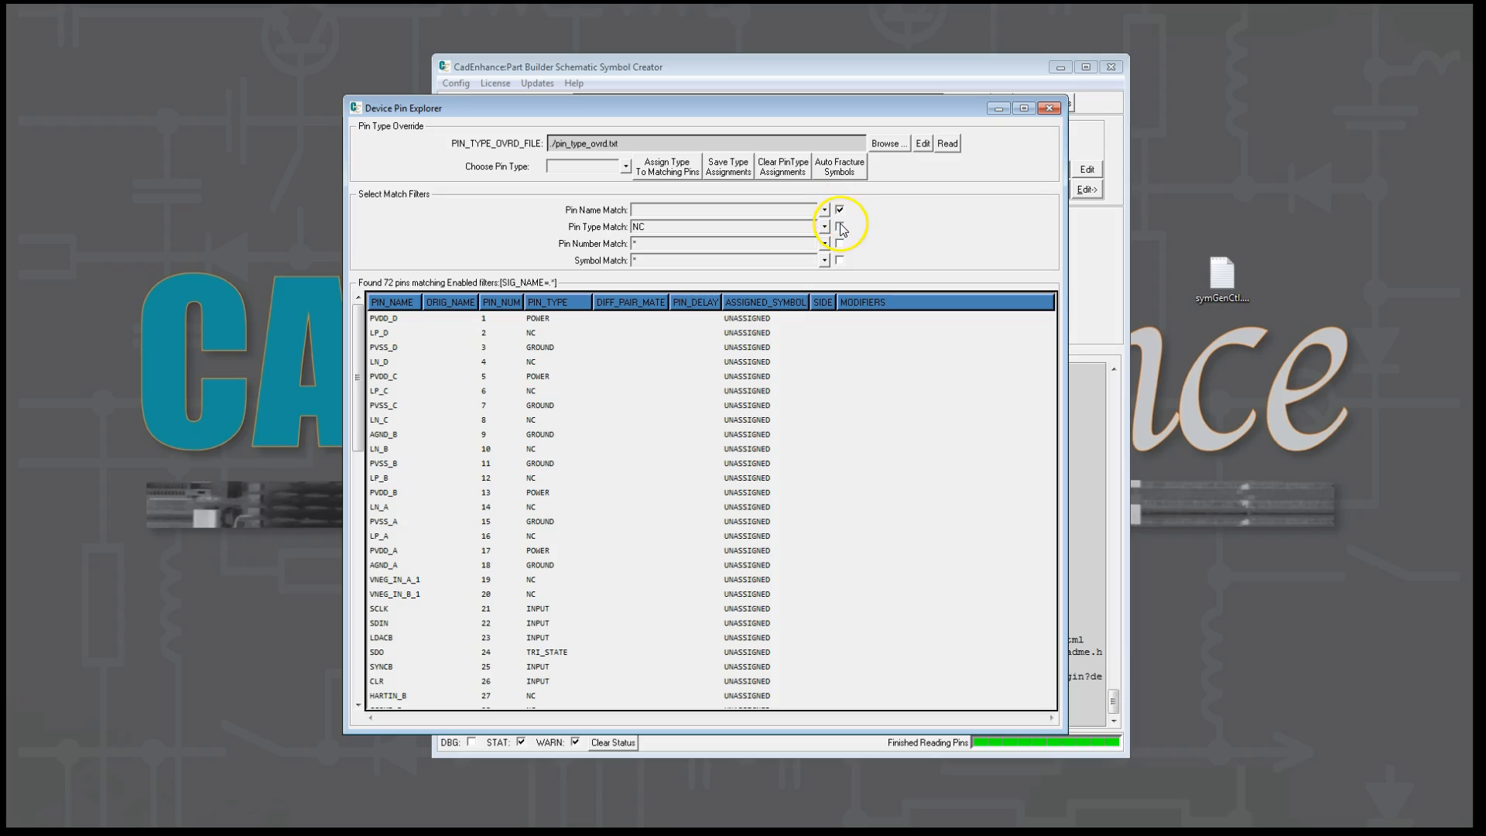
# - Filter the pin list by pin type NC with an empty name filter and look through the matching pins
pyautogui.click(649, 211)
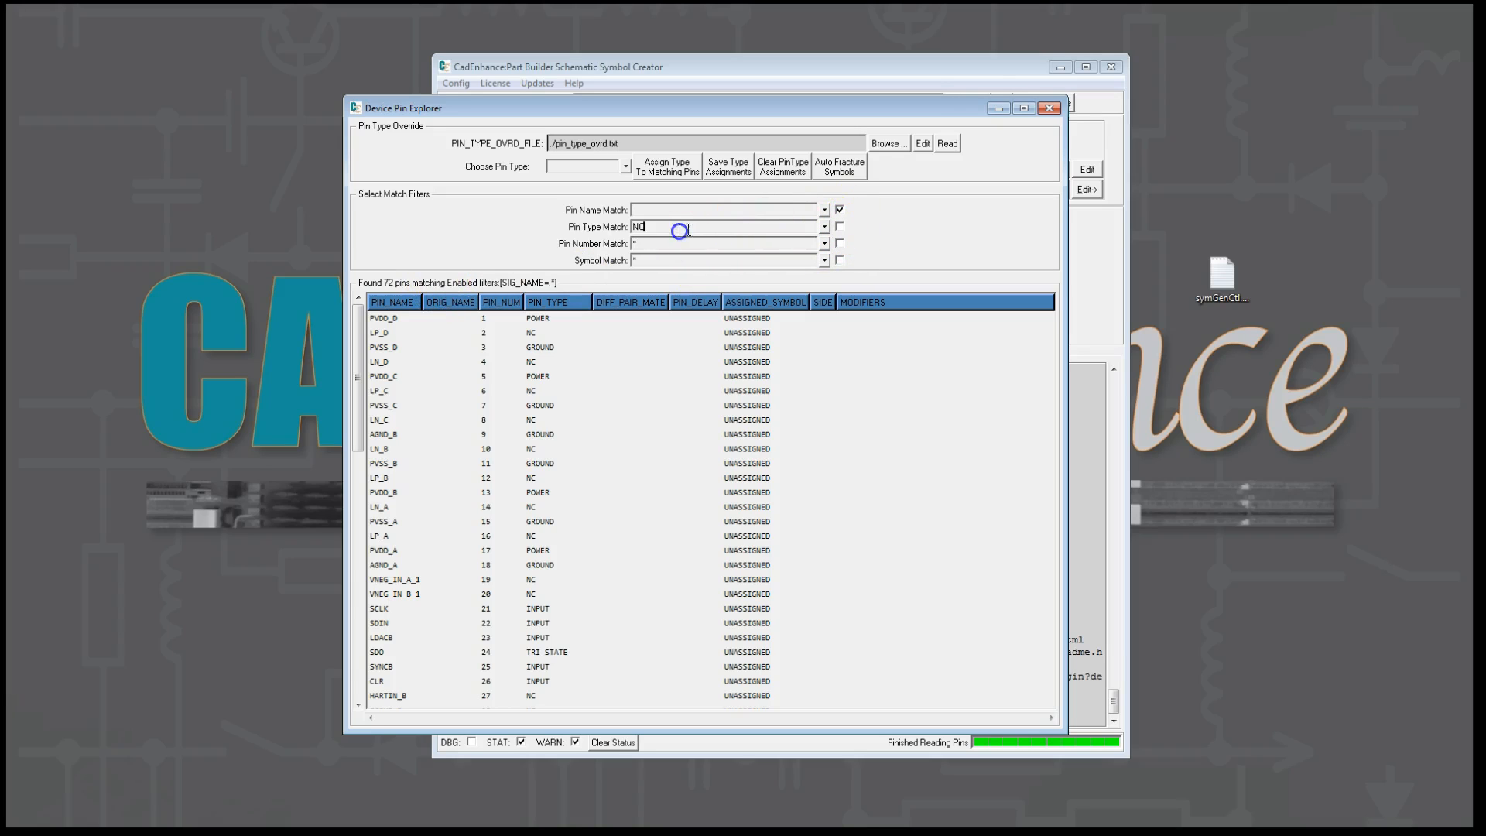
pyautogui.click(839, 226)
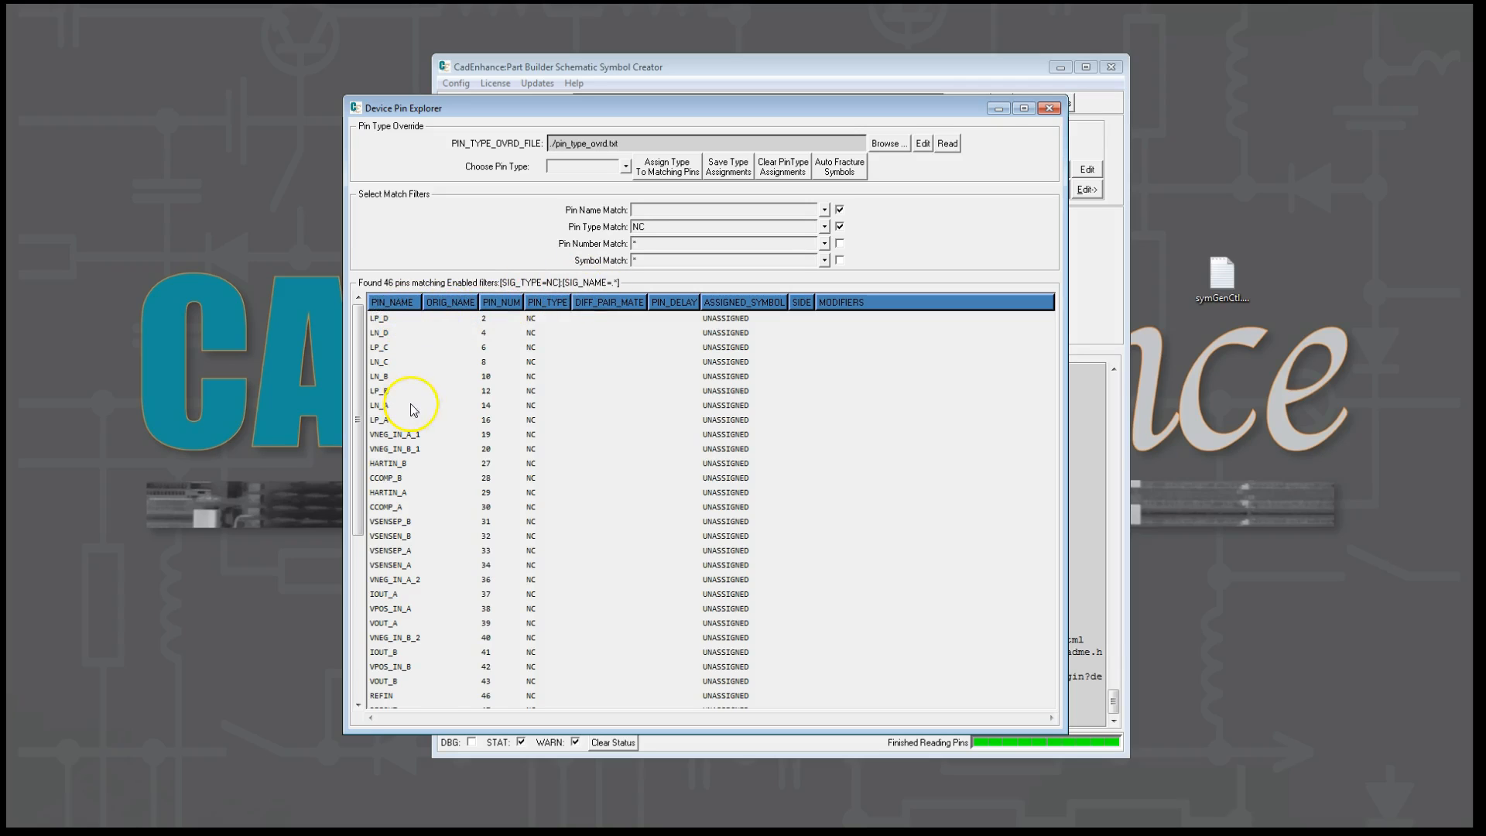
pyautogui.scroll(-7, 383, 318)
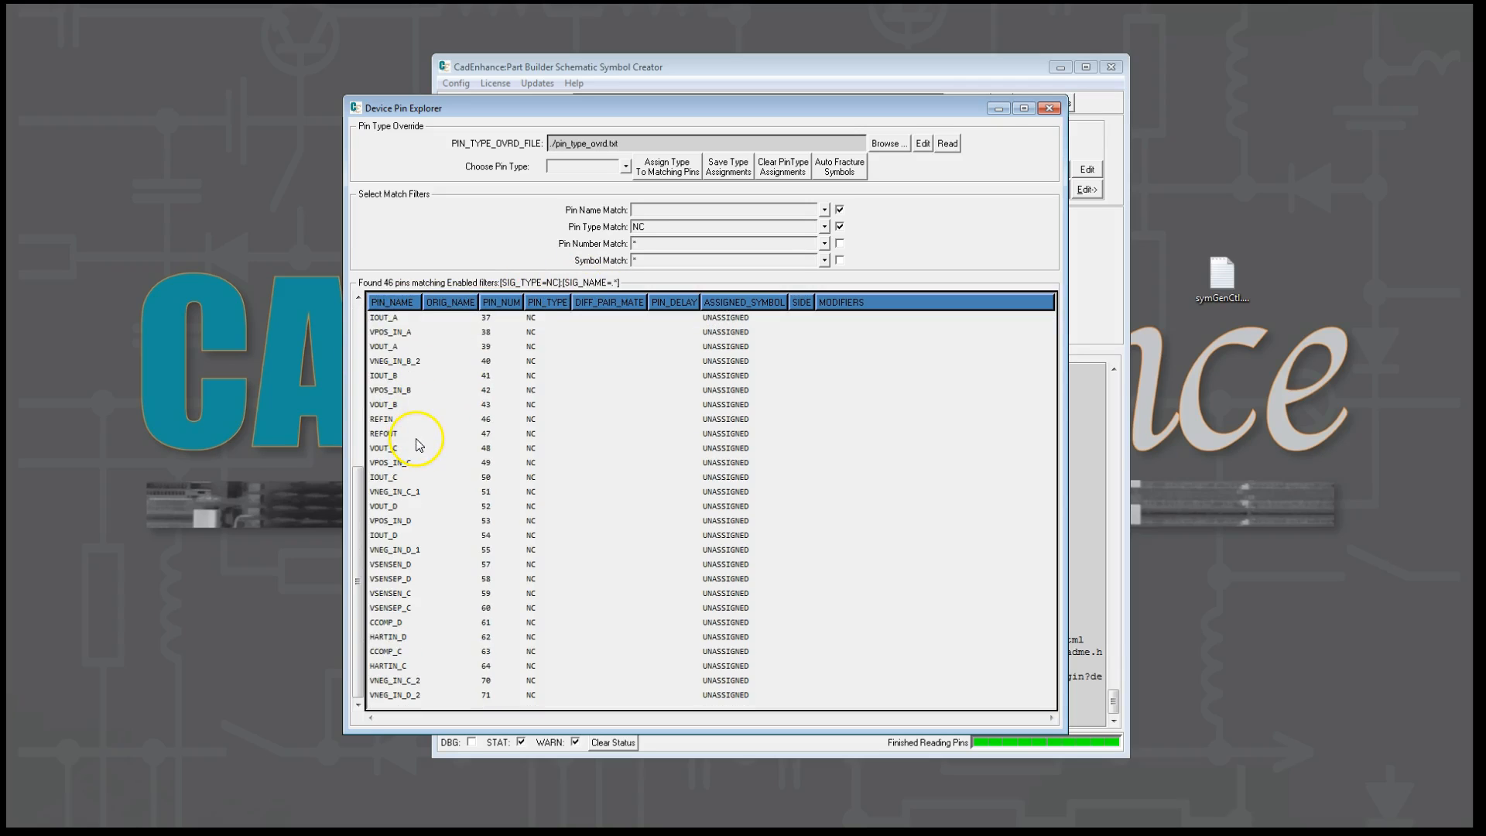
pyautogui.scroll(7, 422, 418)
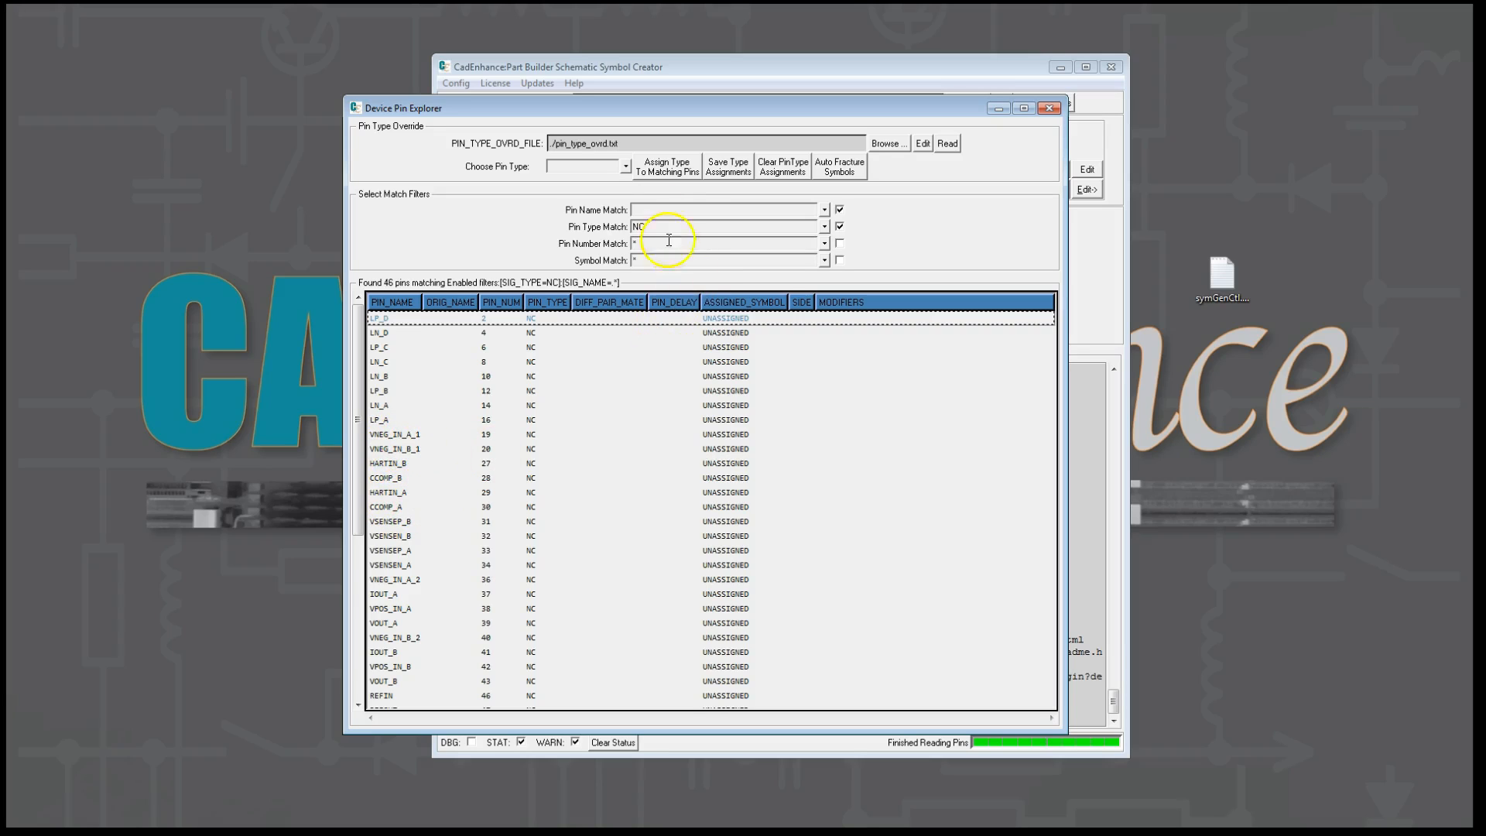
# - Narrow the NC pins to names matching _IN and assign the INPUT pin type to them
pyautogui.click(659, 209)
pyautogui.write('_')
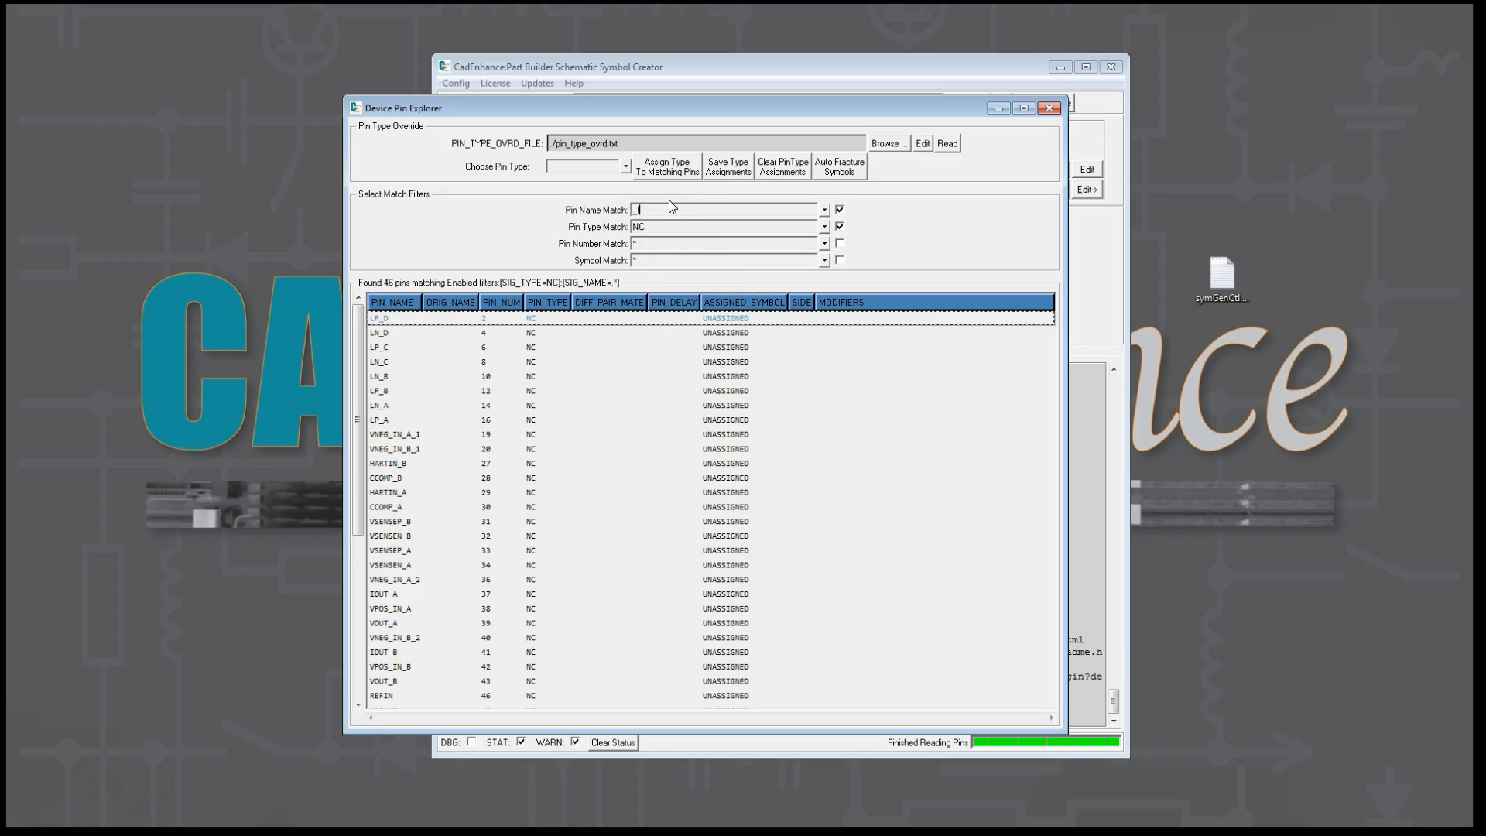
pyautogui.write('IN')
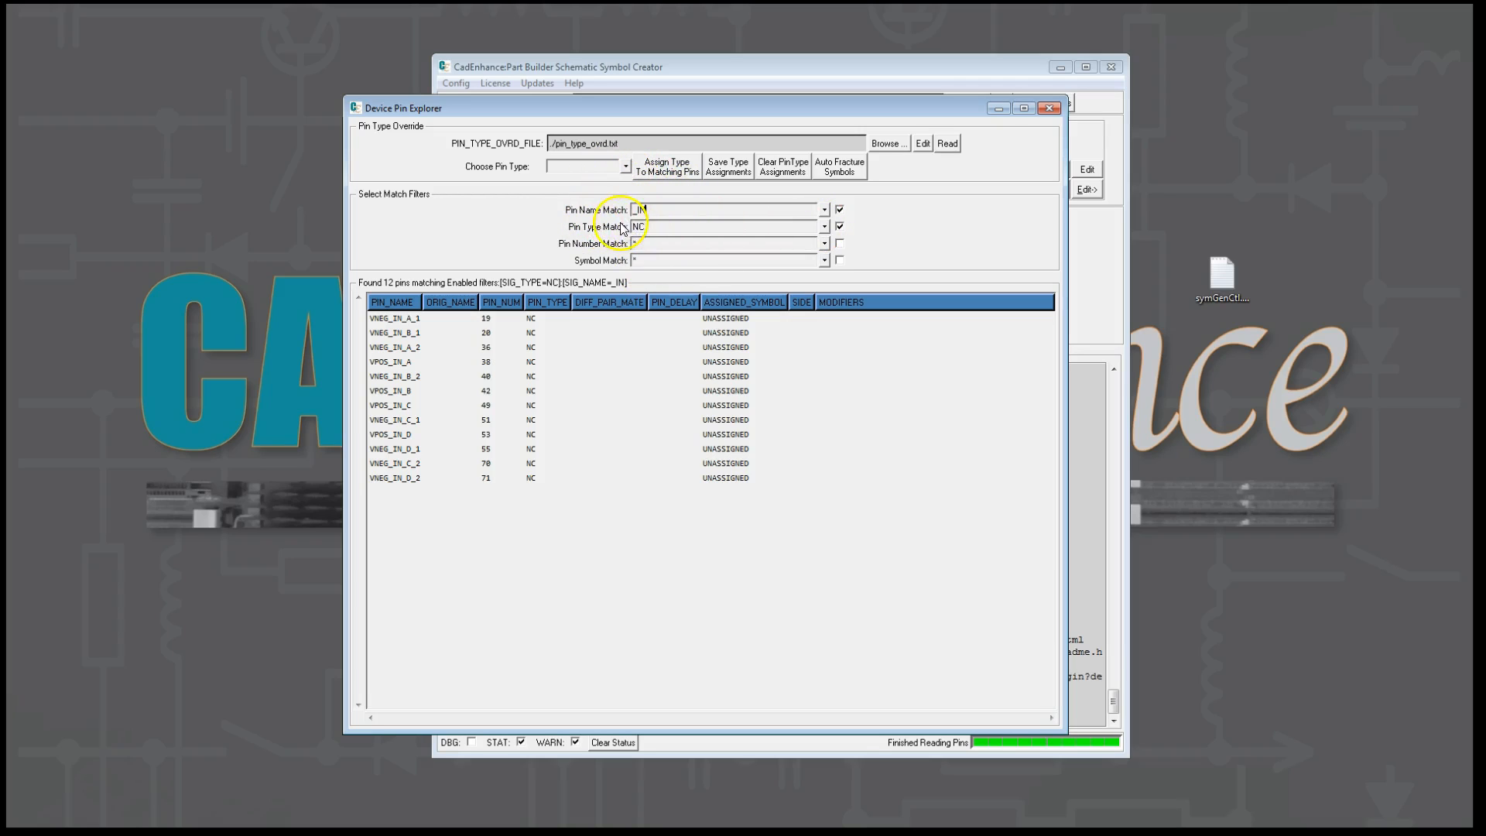
pyautogui.click(625, 168)
pyautogui.click(596, 182)
pyautogui.click(669, 173)
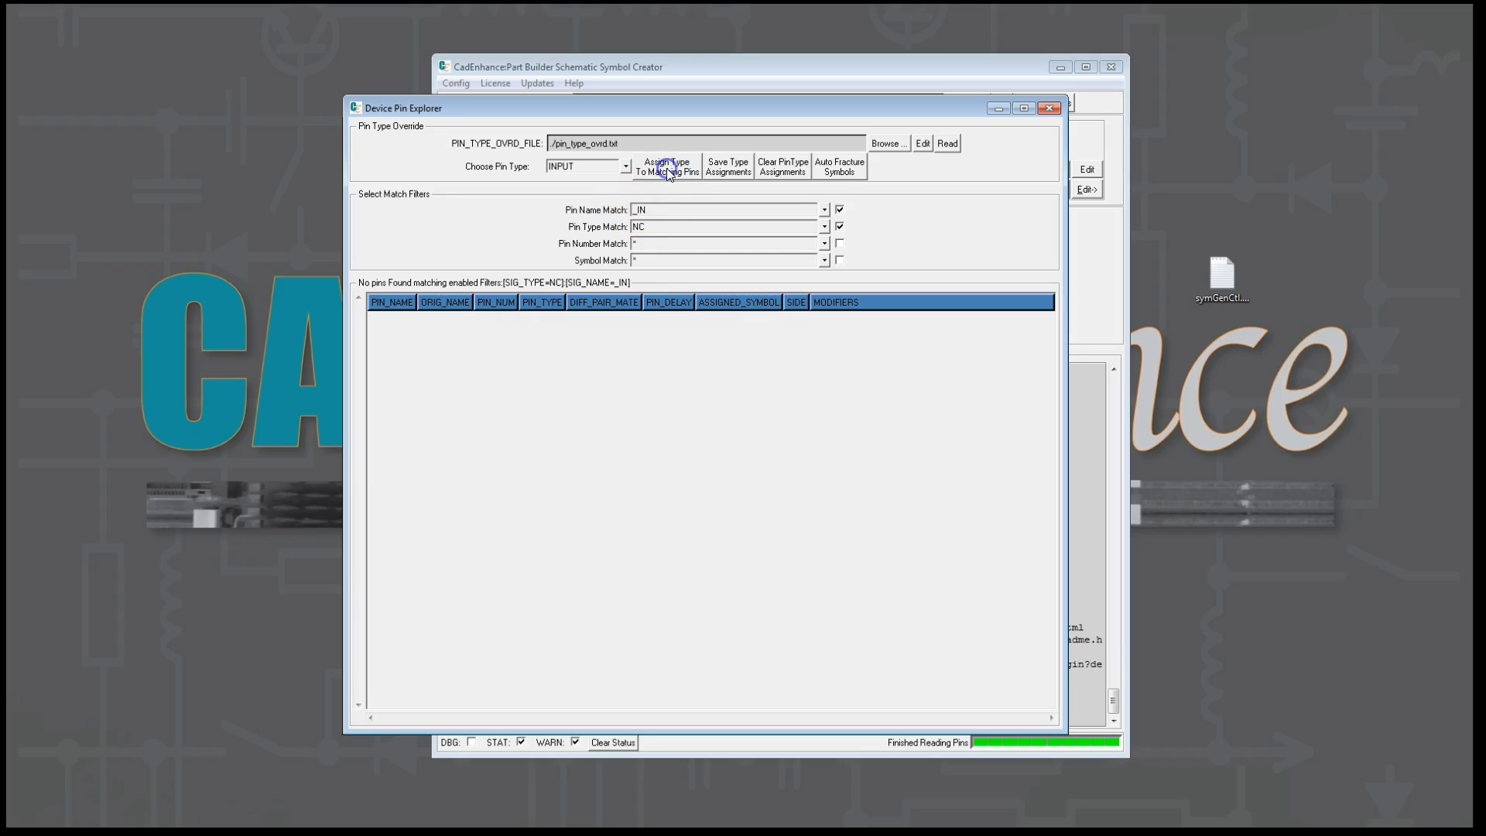
# - Save the pin type assignments and place the pin_type_ovrd.txt file beside the pin explorer for viewing
pyautogui.click(728, 168)
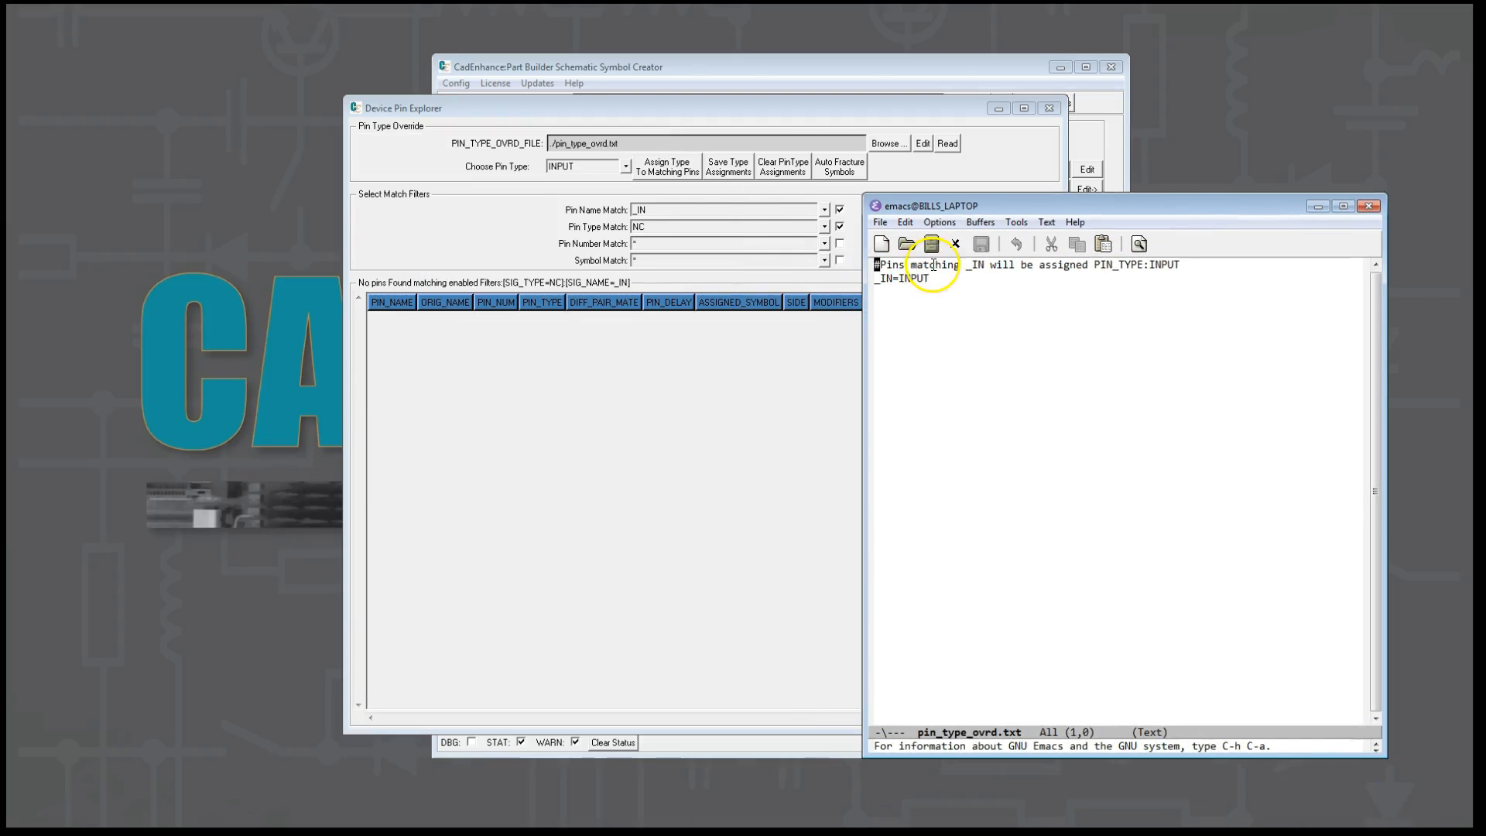
pyautogui.moveTo(1128, 211); pyautogui.dragTo(1193, 189)
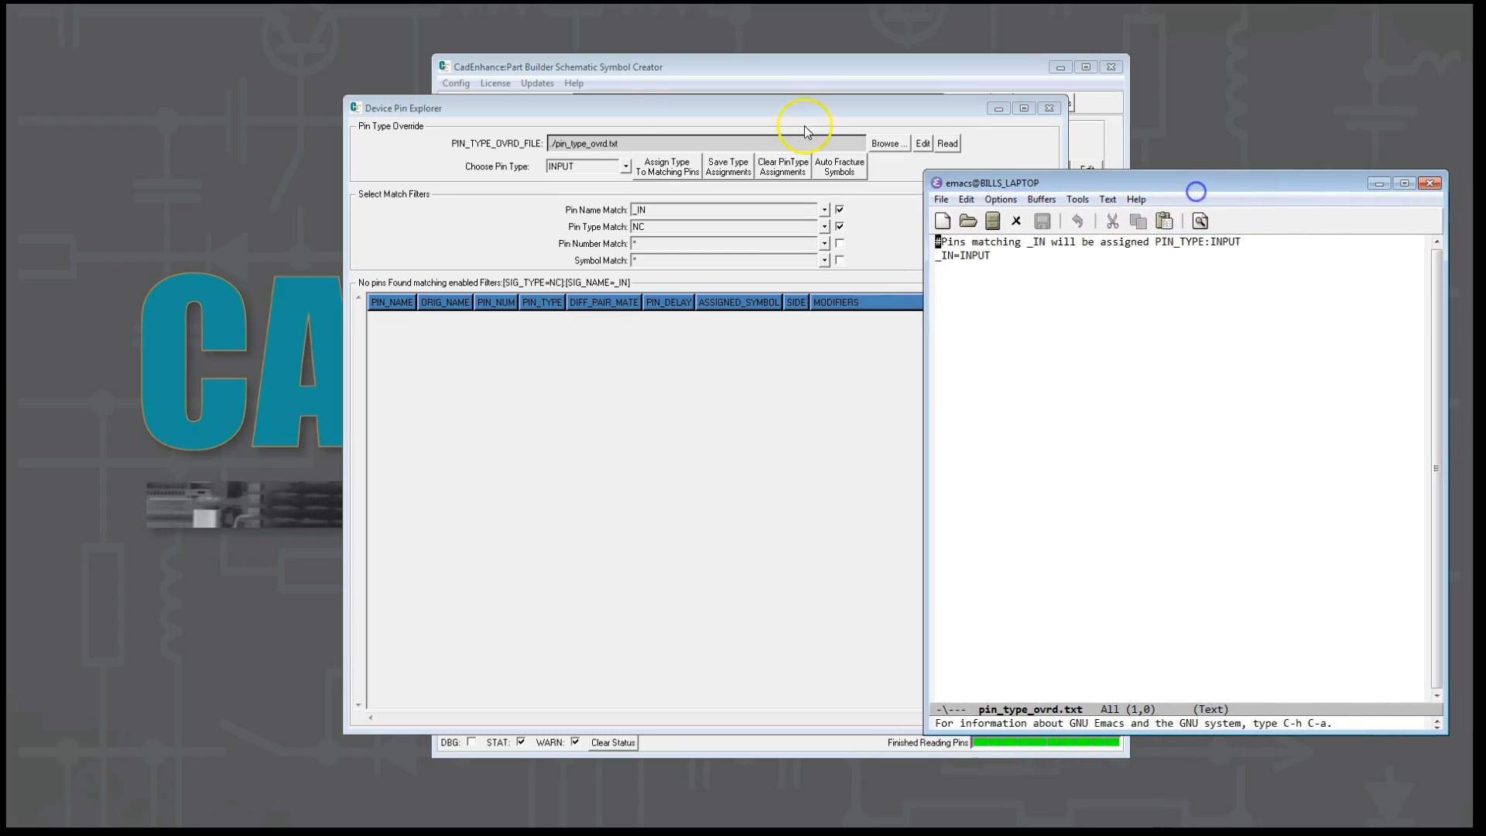
pyautogui.moveTo(627, 105); pyautogui.dragTo(419, 101)
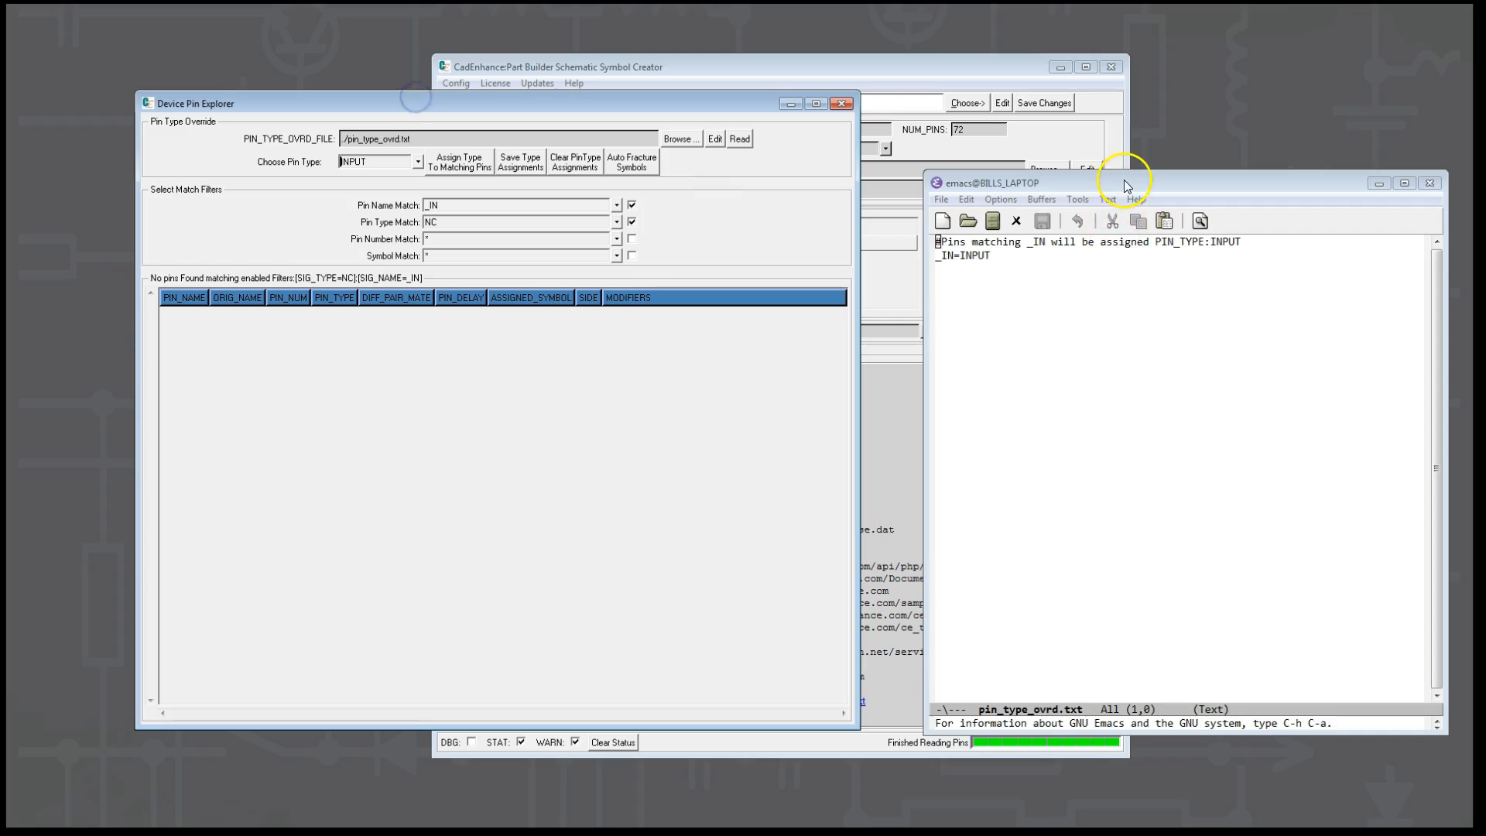
pyautogui.moveTo(1125, 181); pyautogui.dragTo(1072, 141)
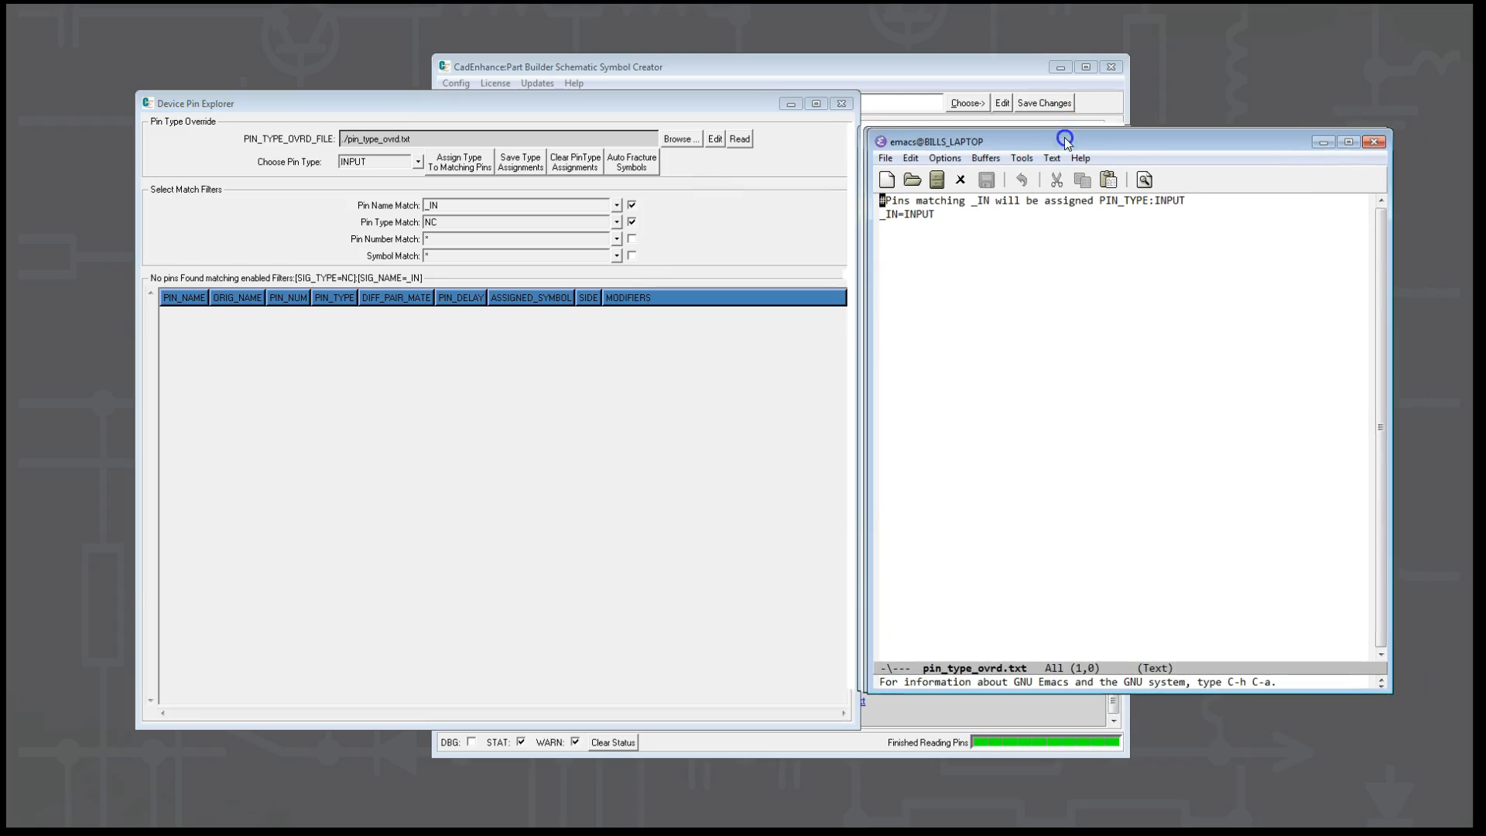
# - Try the pin name filter _OUT on the NC pins and clear it to list all remaining NC pins
pyautogui.click(452, 205)
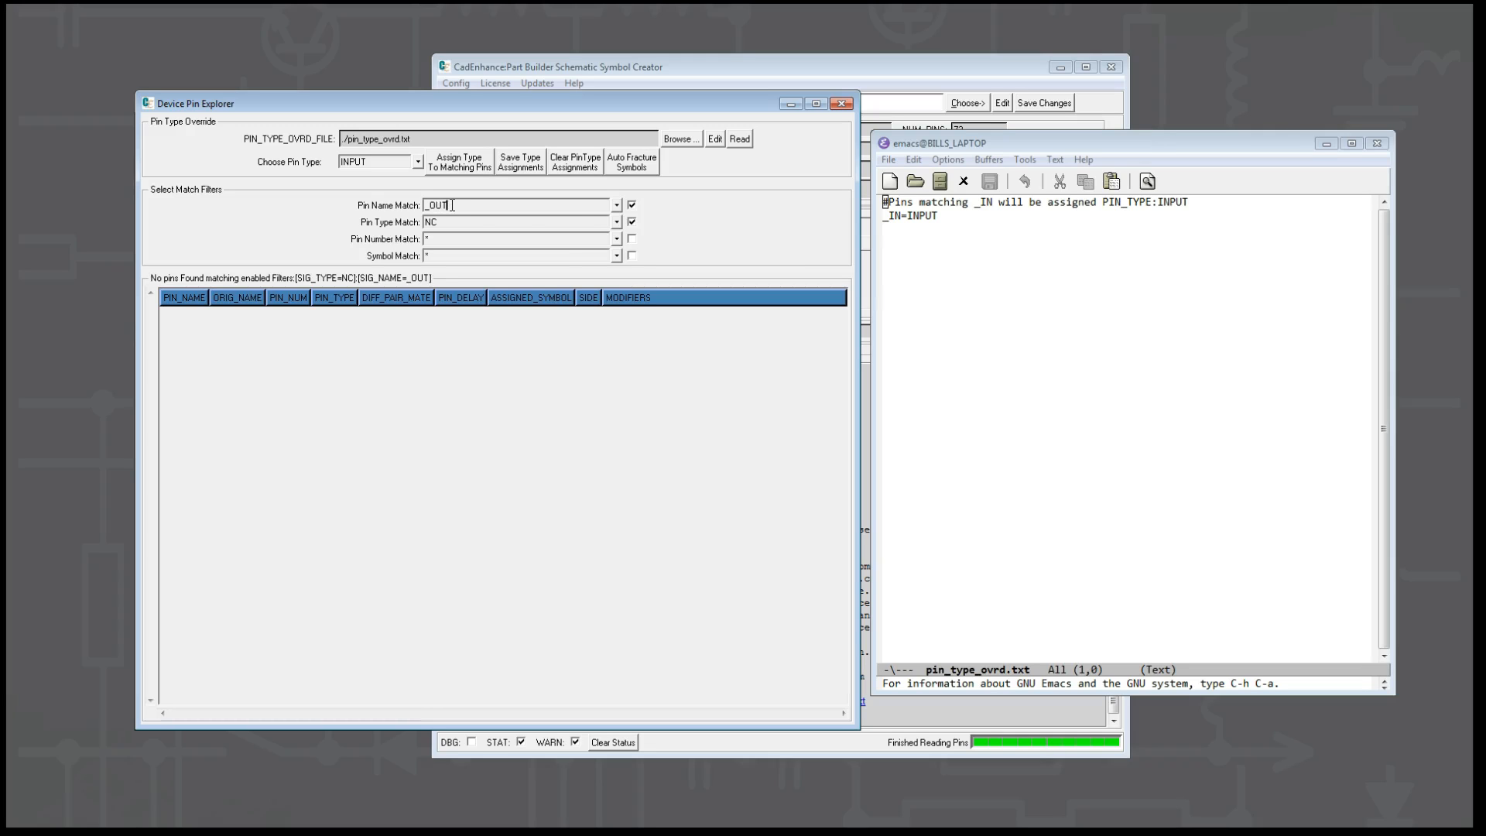
pyautogui.click(632, 221)
pyautogui.click(529, 206)
pyautogui.click(629, 222)
pyautogui.click(632, 222)
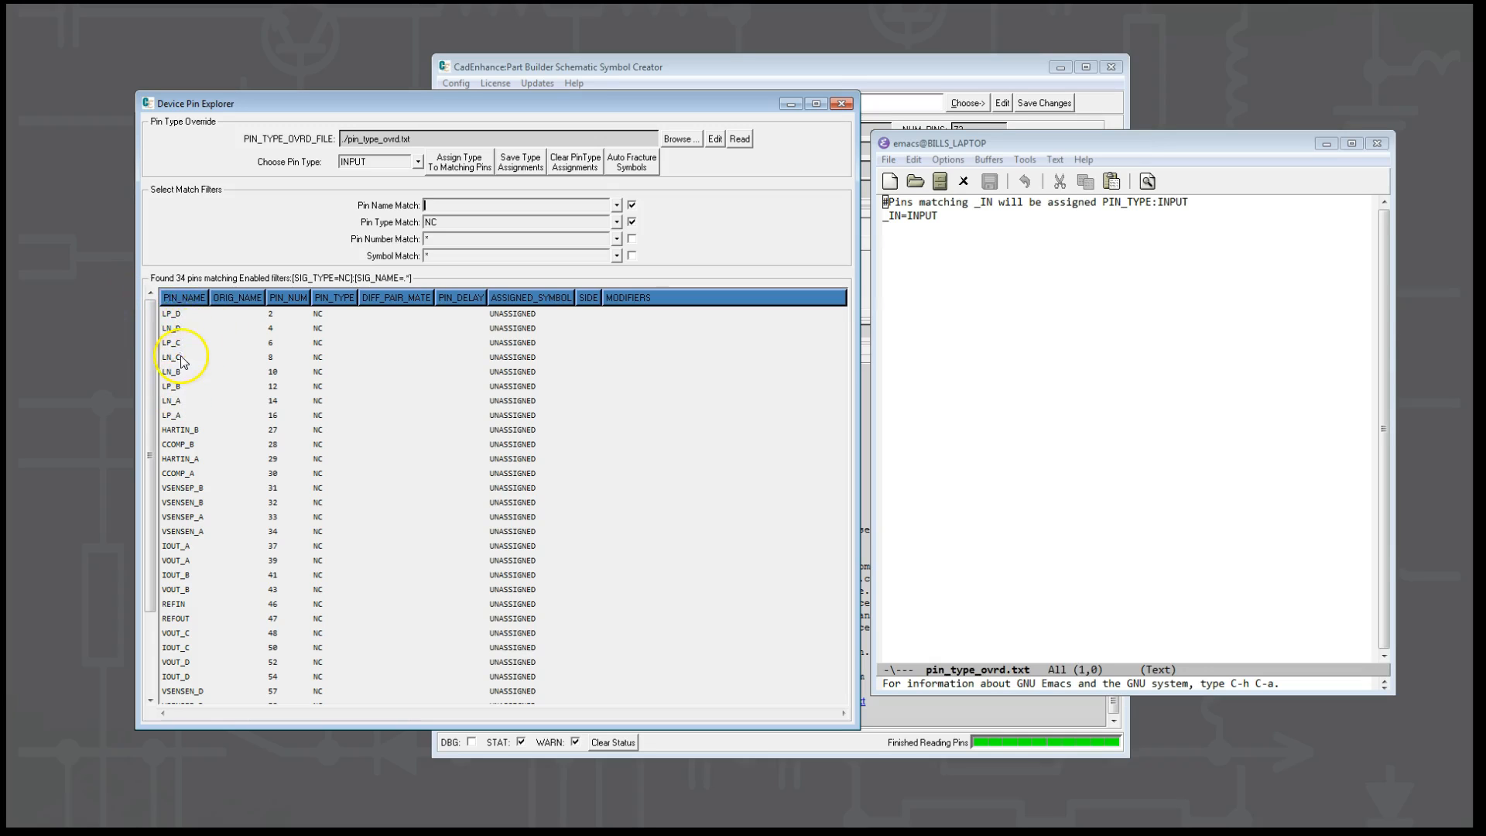
# - Assign the Input pin type to the NC pins LP_D through LP_A and save the type assignments
pyautogui.click(174, 315)
pyautogui.keyDown('shift'); pyautogui.click(173, 417); pyautogui.keyUp('shift')
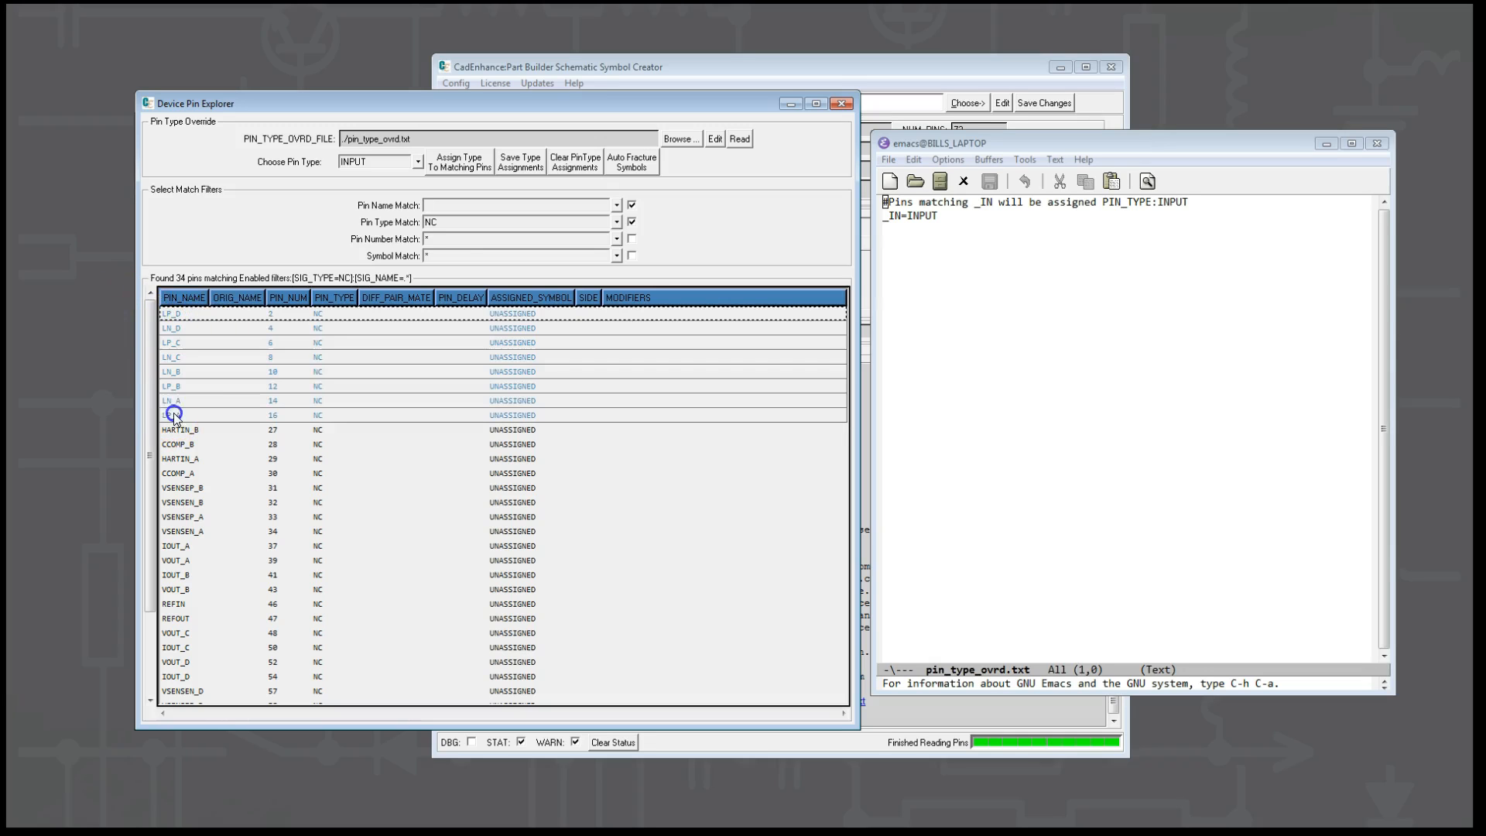
pyautogui.rightClick(185, 317)
pyautogui.click(168, 333)
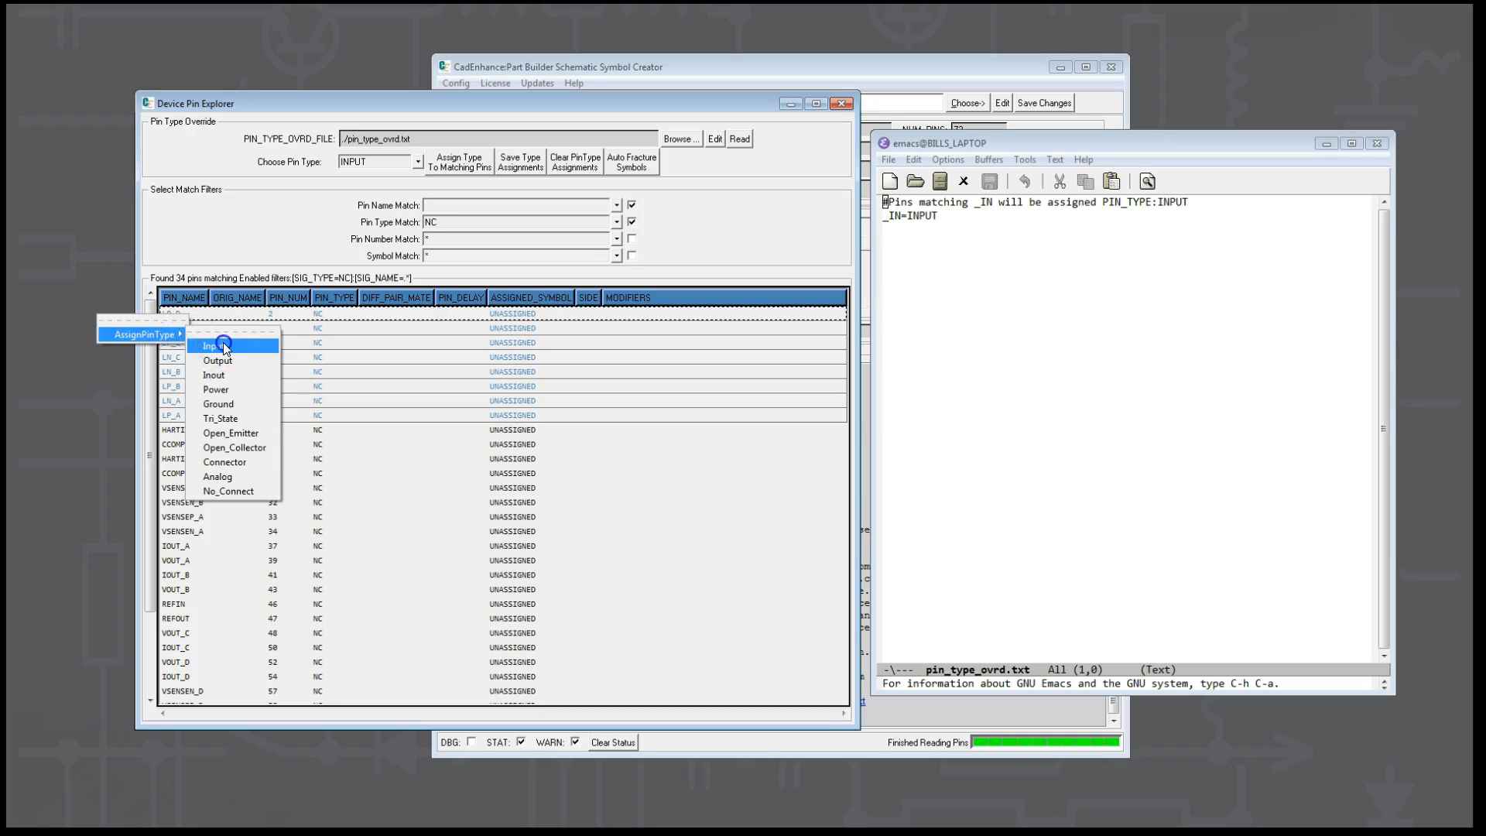
pyautogui.click(219, 344)
pyautogui.click(538, 172)
# - Switch to Emacs and revert pin_type_ovrd.txt from disk to load the saved assignments
pyautogui.click(945, 289)
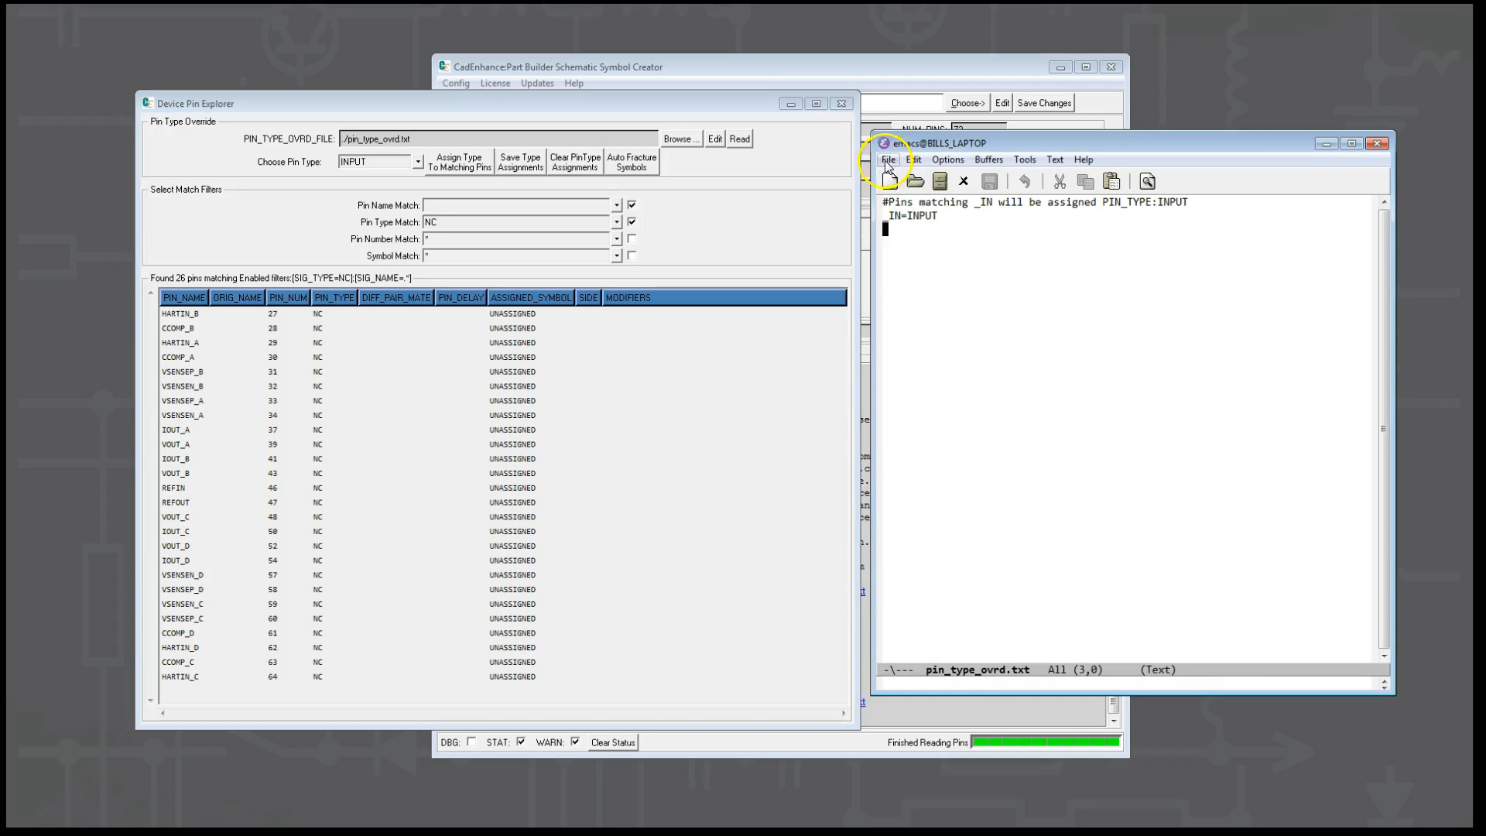
pyautogui.press('F5')
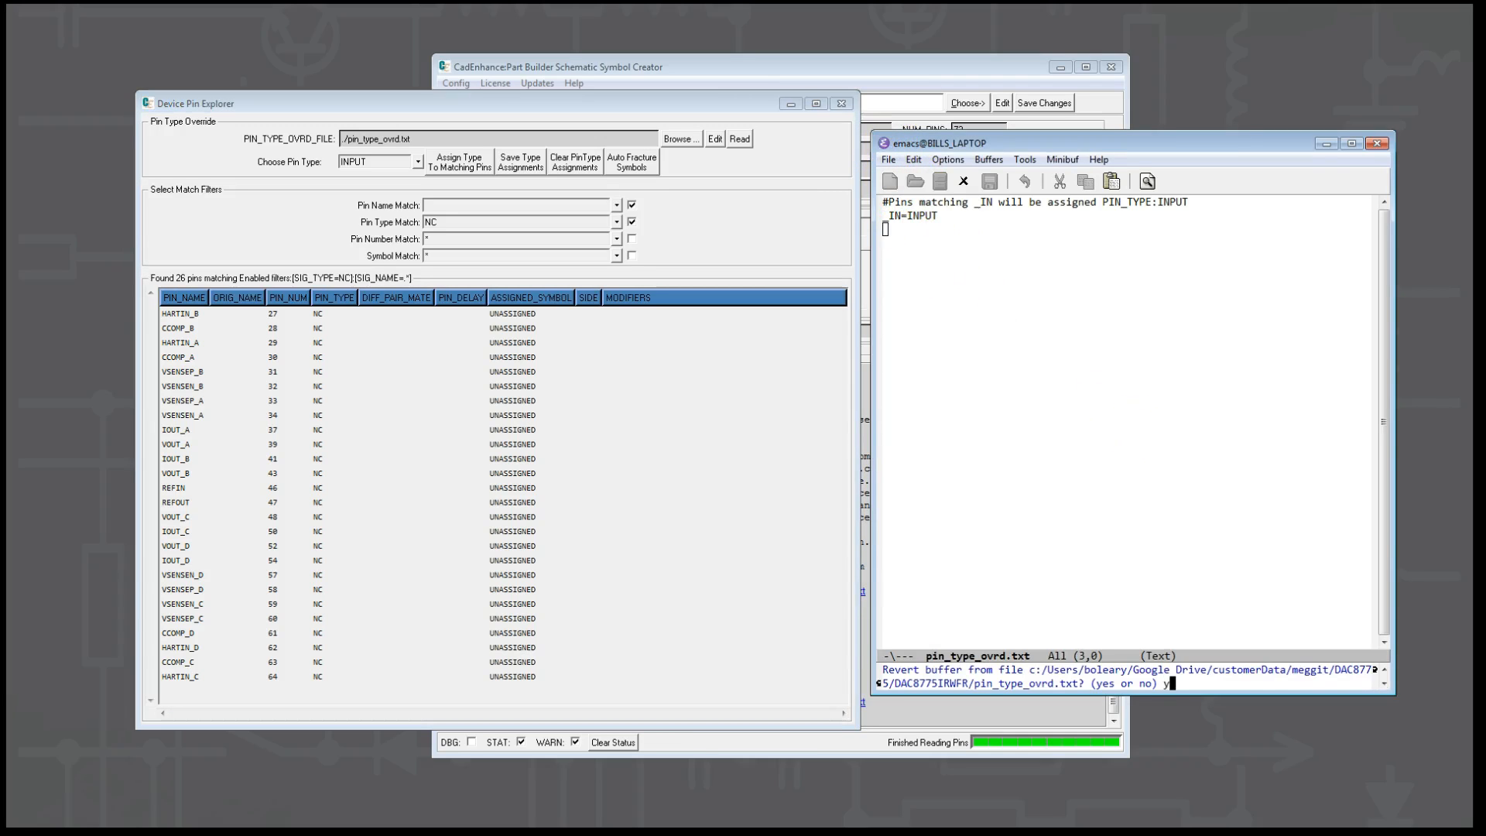
pyautogui.write('yes')
pyautogui.press('Return')
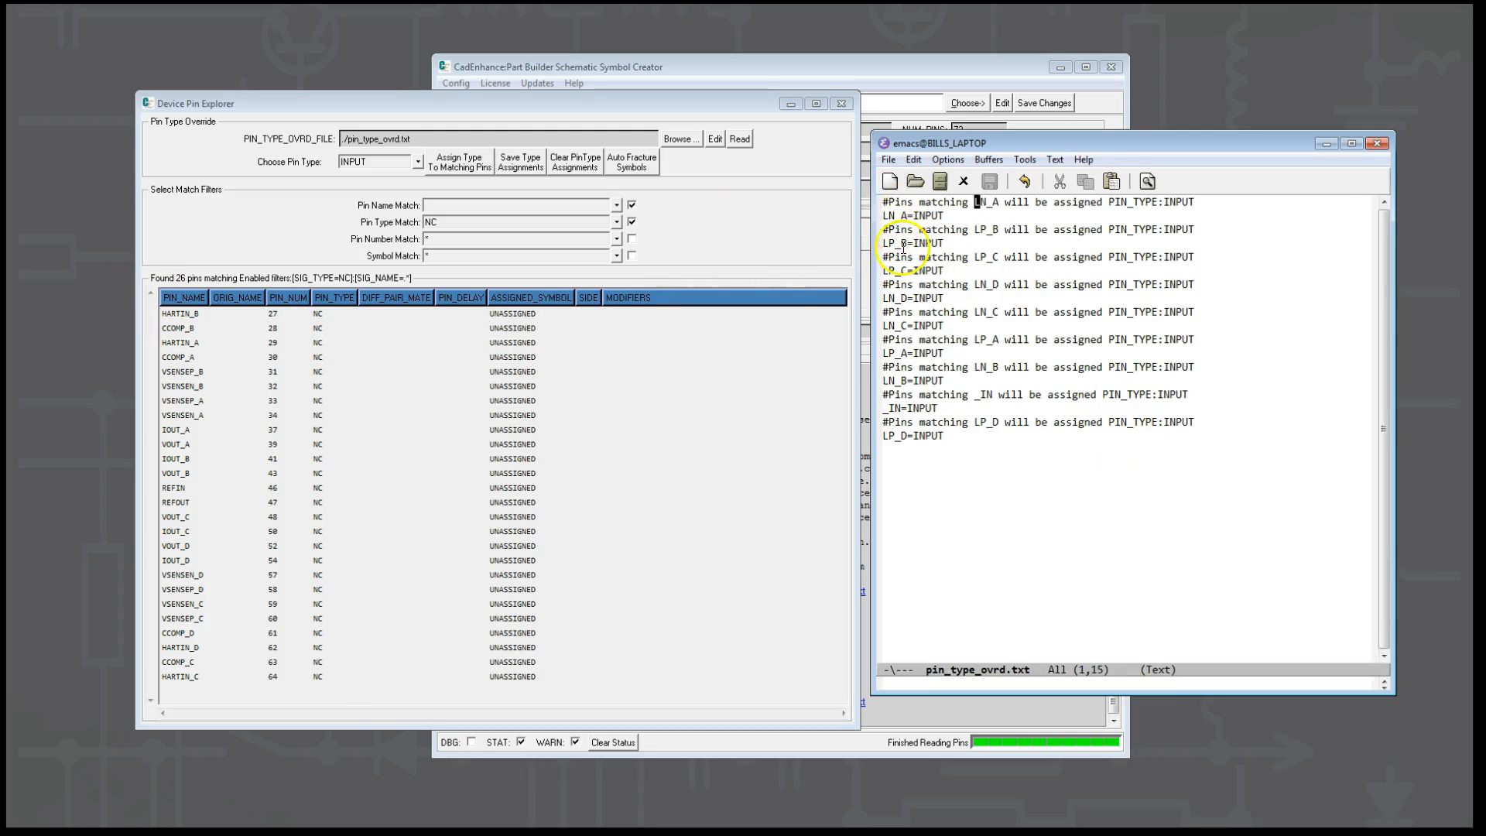
# - Examine the override file's individual LN and LP entries and compare them with the _IN match entry and its comment
pyautogui.scroll(2, 948, 239)
pyautogui.moveTo(883, 216); pyautogui.dragTo(941, 270)
pyautogui.scroll(1, 890, 272)
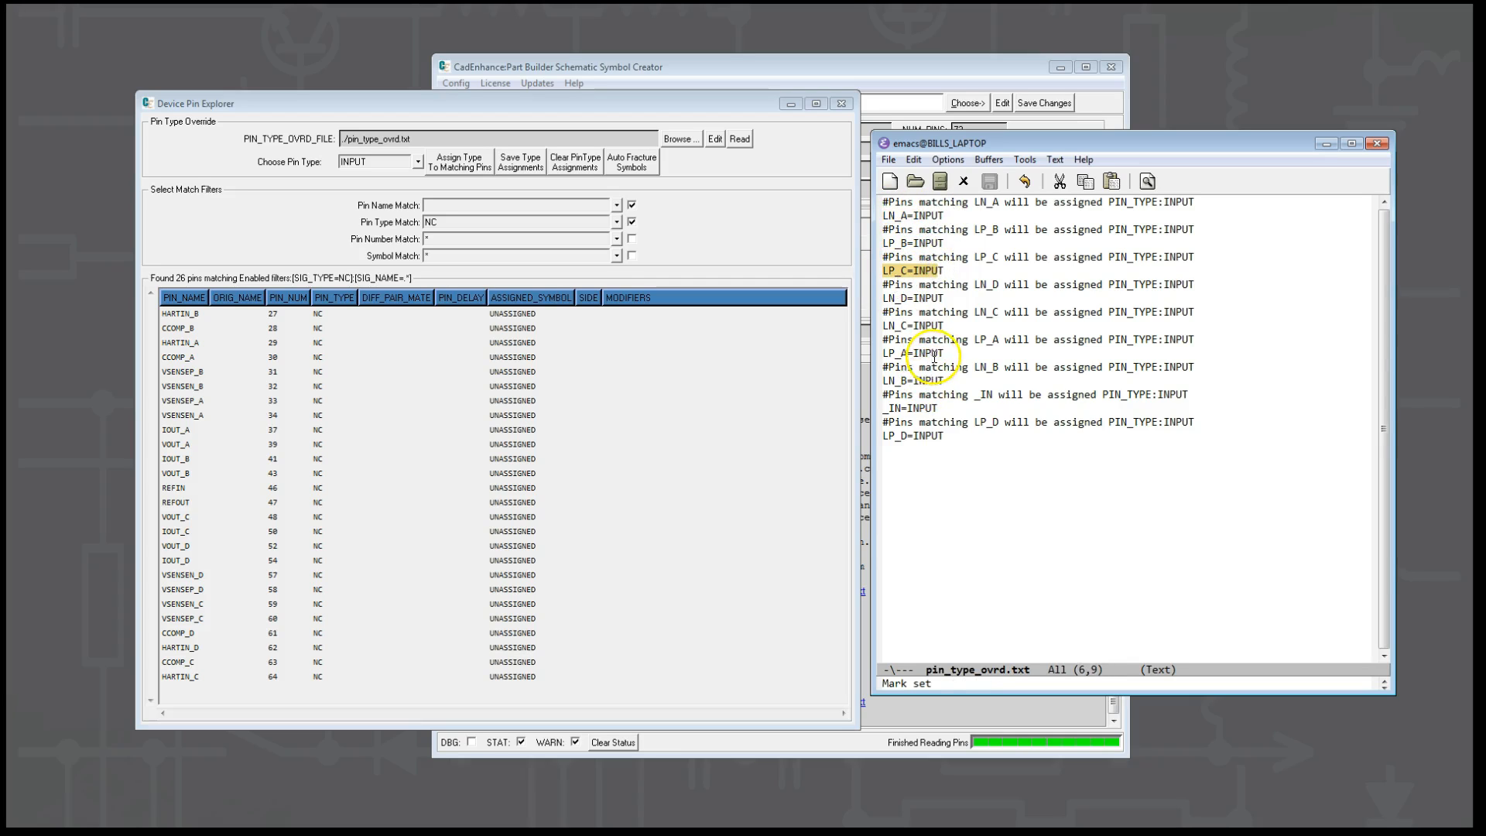
pyautogui.click(1005, 275)
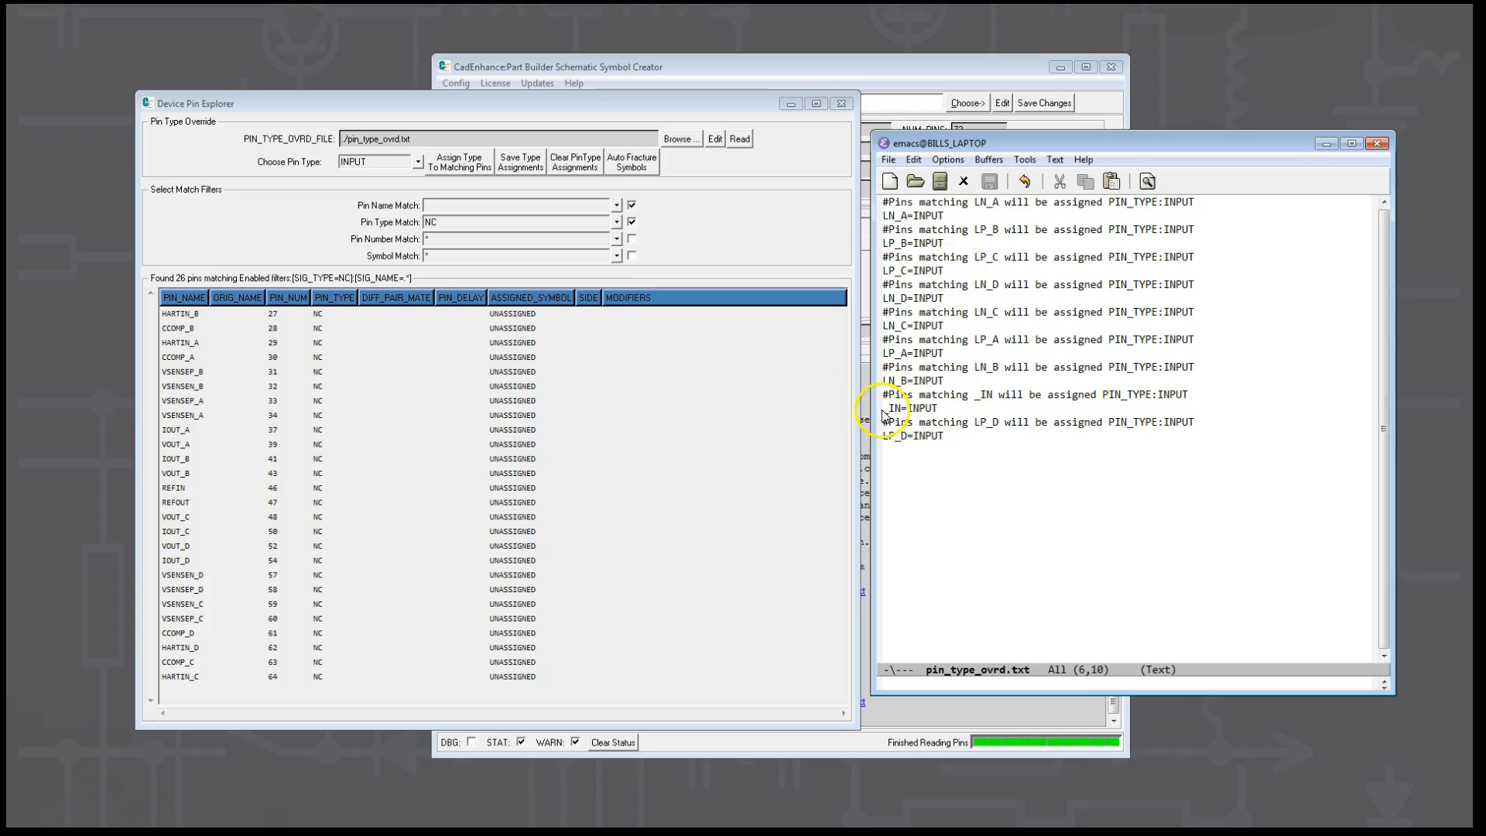
pyautogui.moveTo(884, 408); pyautogui.dragTo(940, 407)
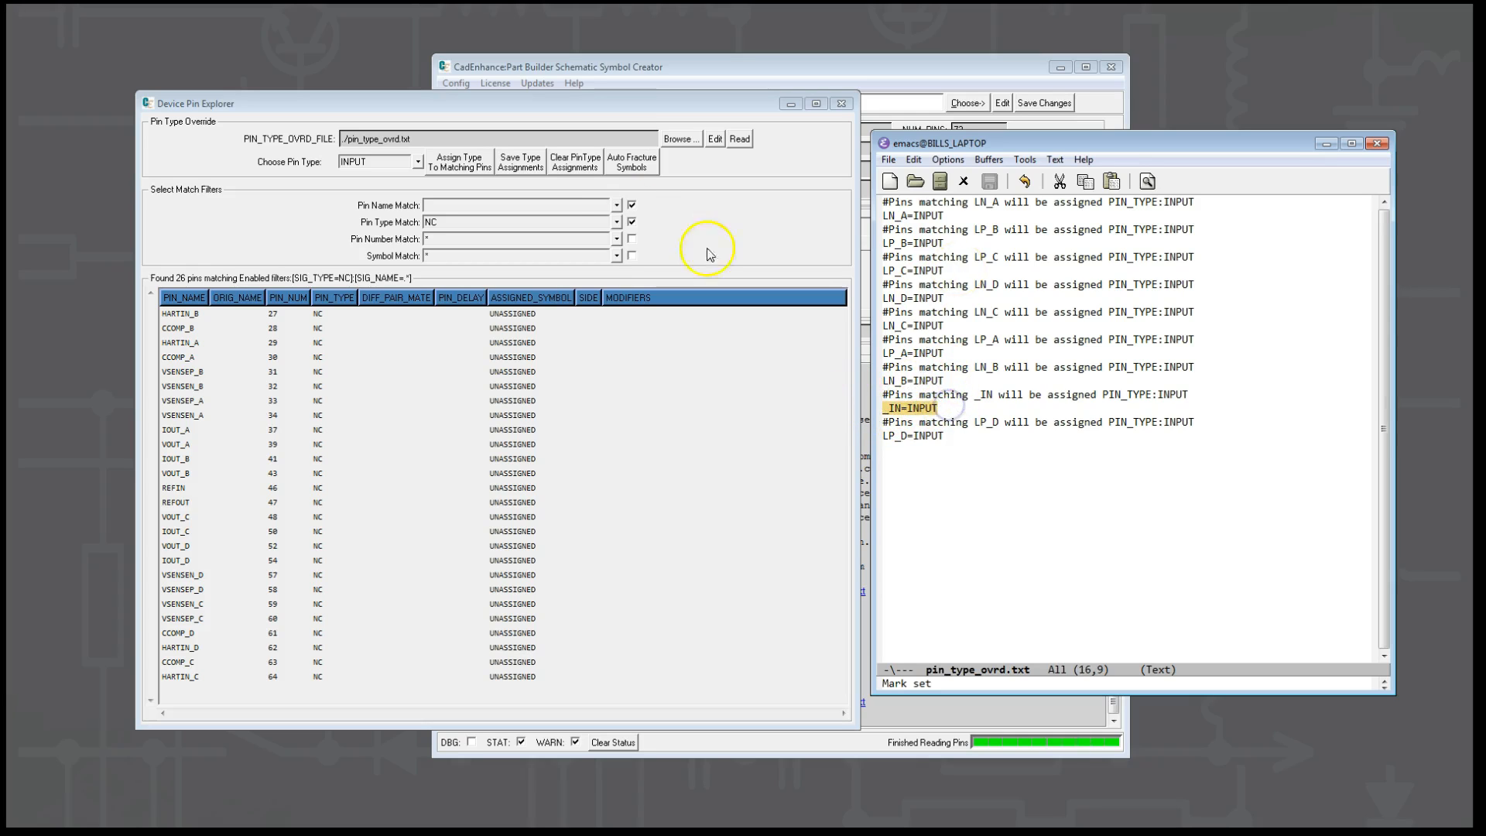
pyautogui.click(638, 122)
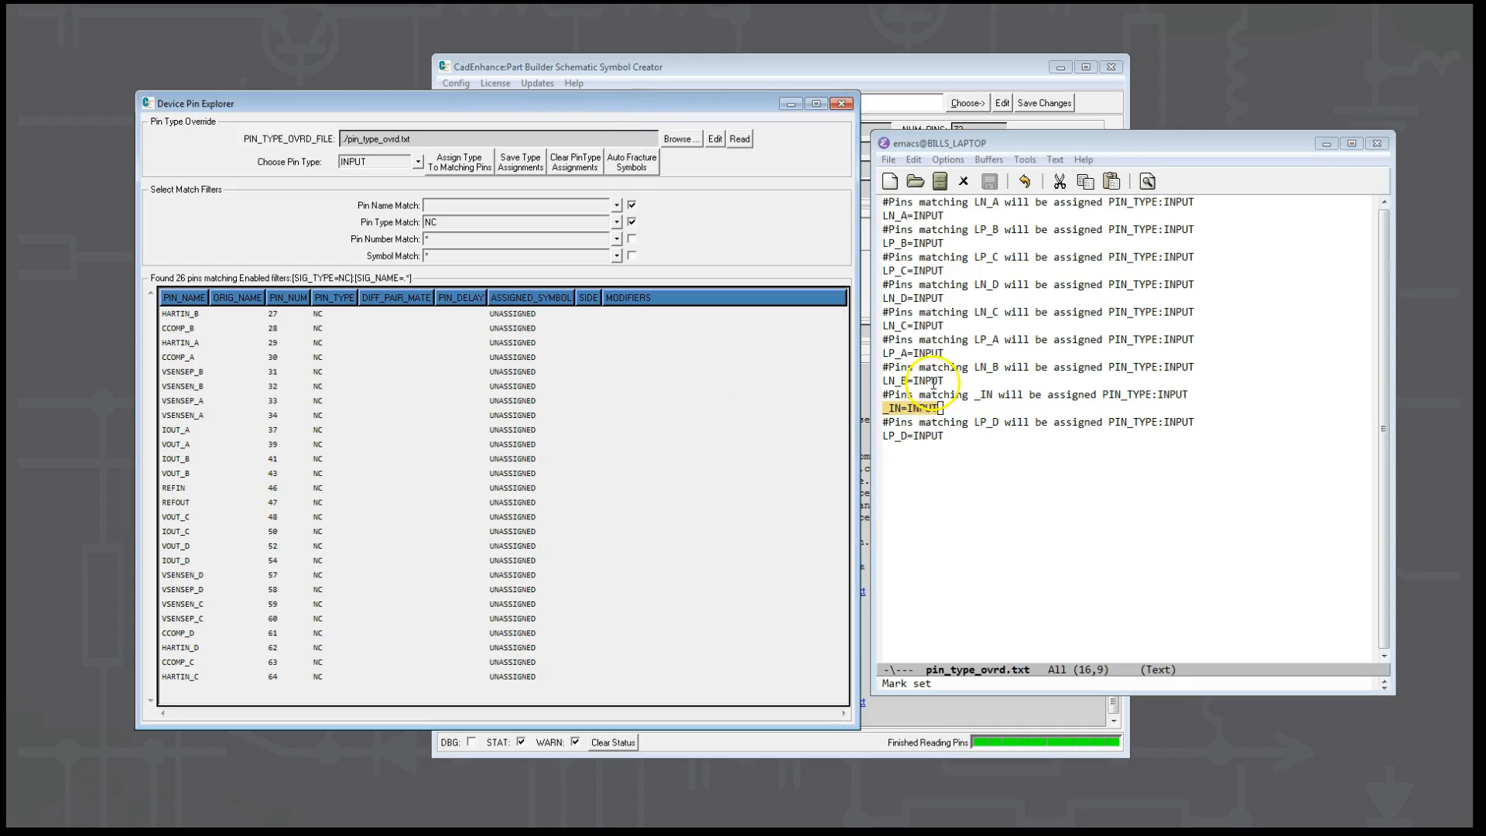
pyautogui.moveTo(888, 395); pyautogui.dragTo(1220, 398)
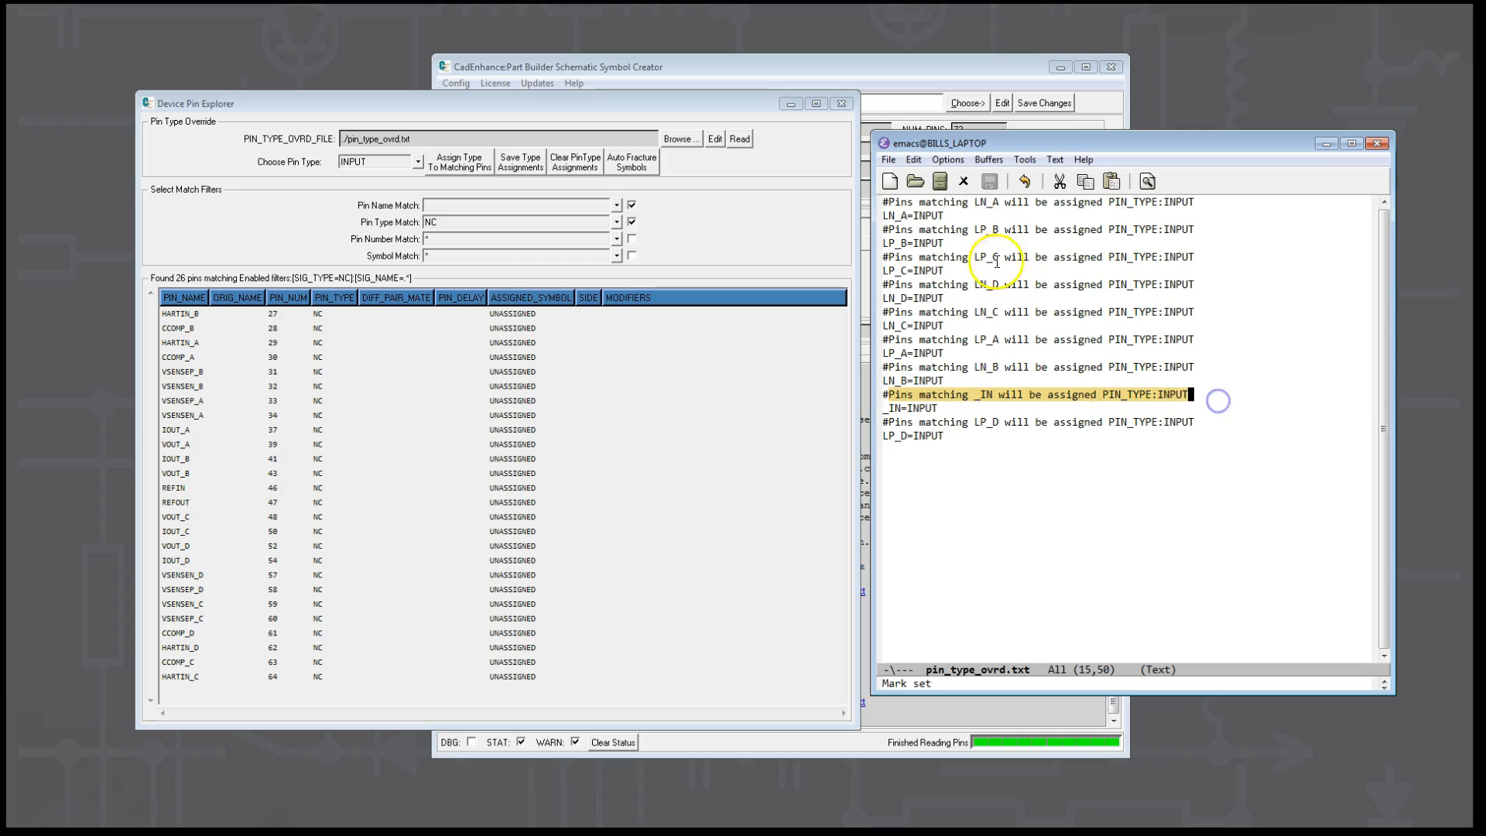
pyautogui.moveTo(889, 216); pyautogui.dragTo(972, 216)
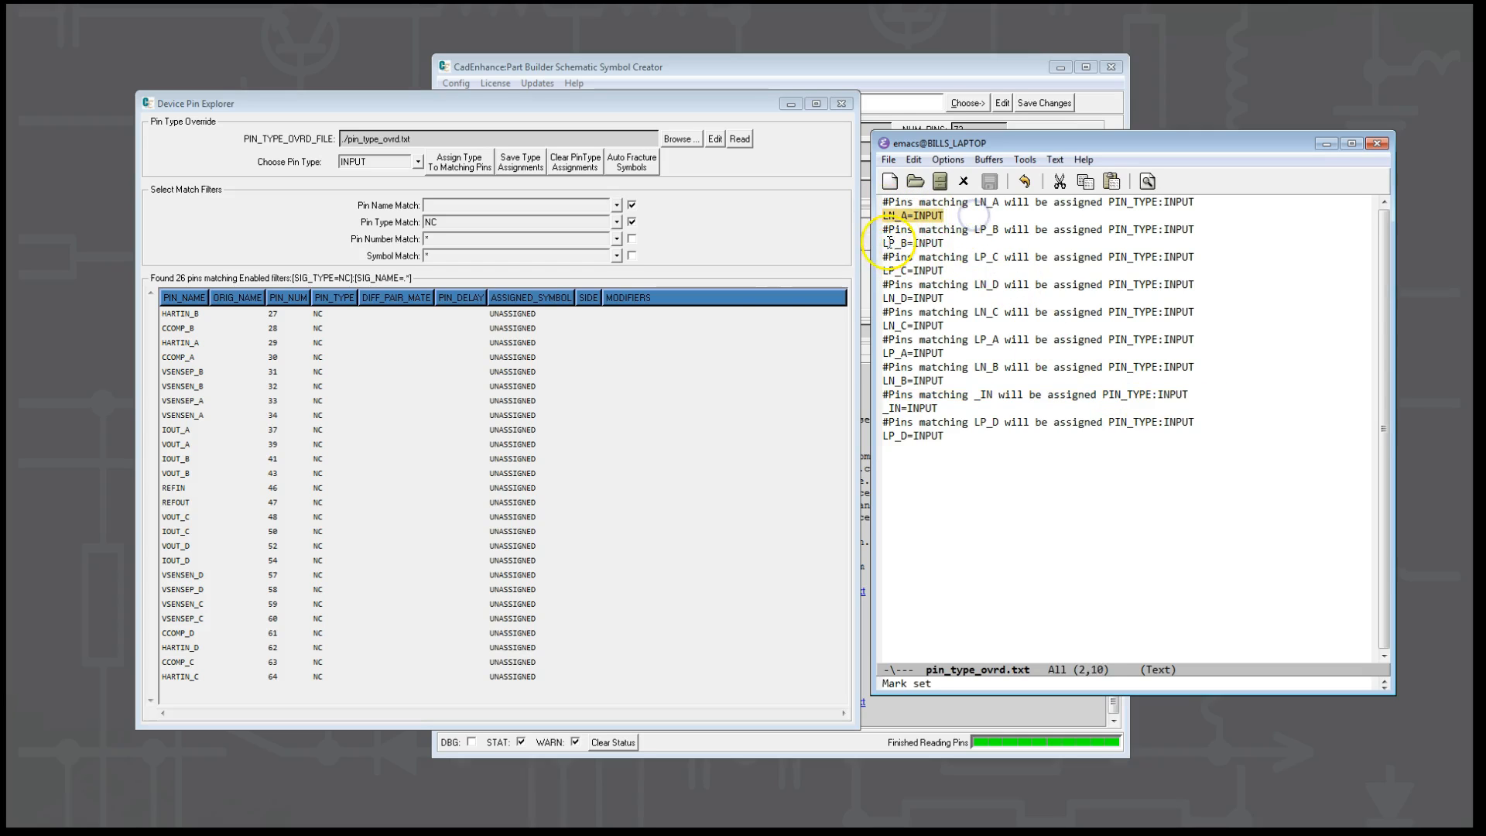
pyautogui.moveTo(887, 243); pyautogui.dragTo(968, 240)
# - Return to the Device Pin Explorer, disable the pin type filter to view all pins, and re-enable the NC filter
pyautogui.click(552, 139)
pyautogui.click(562, 115)
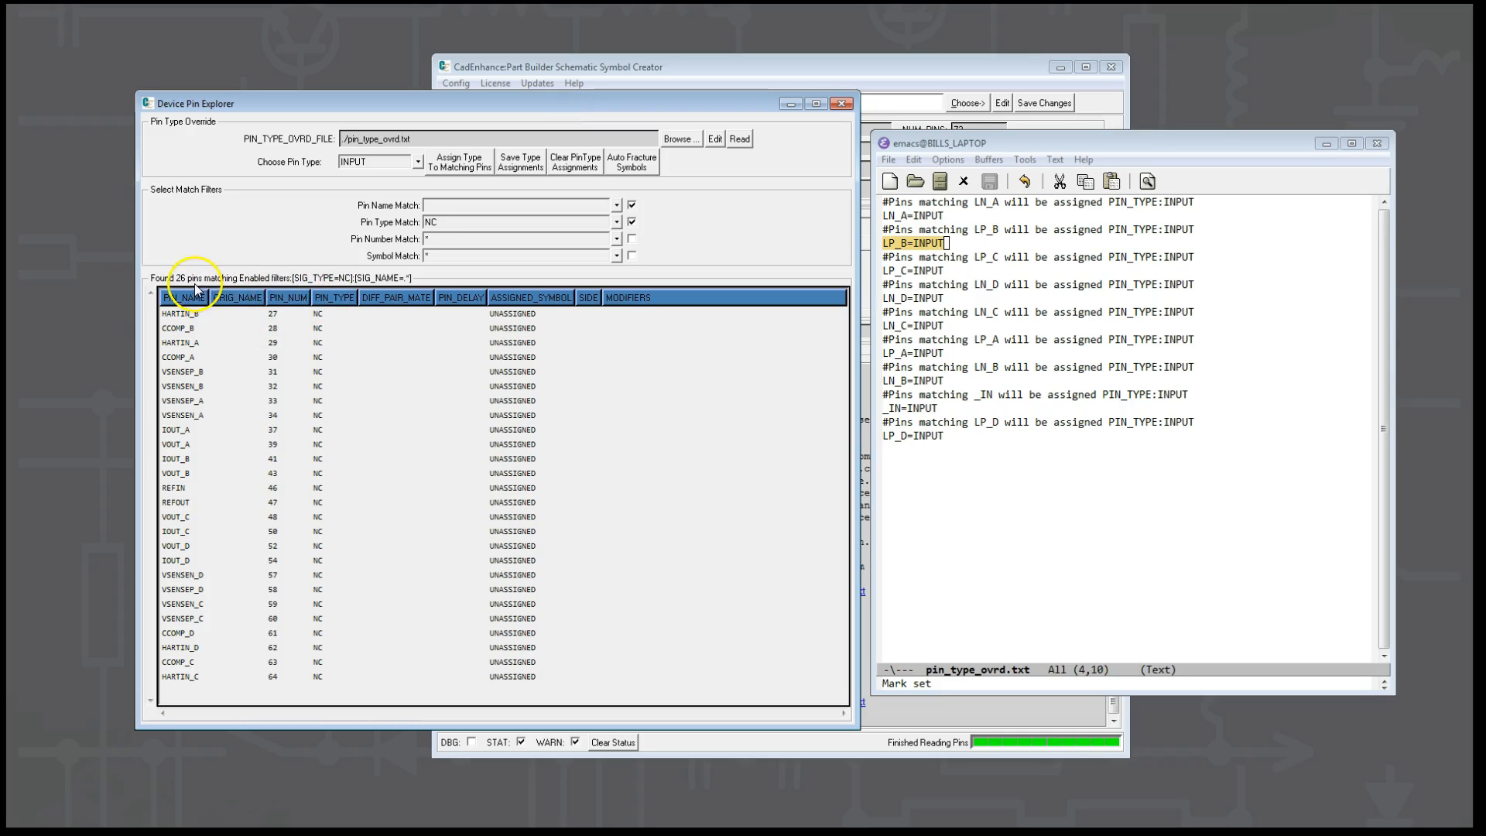
pyautogui.click(632, 222)
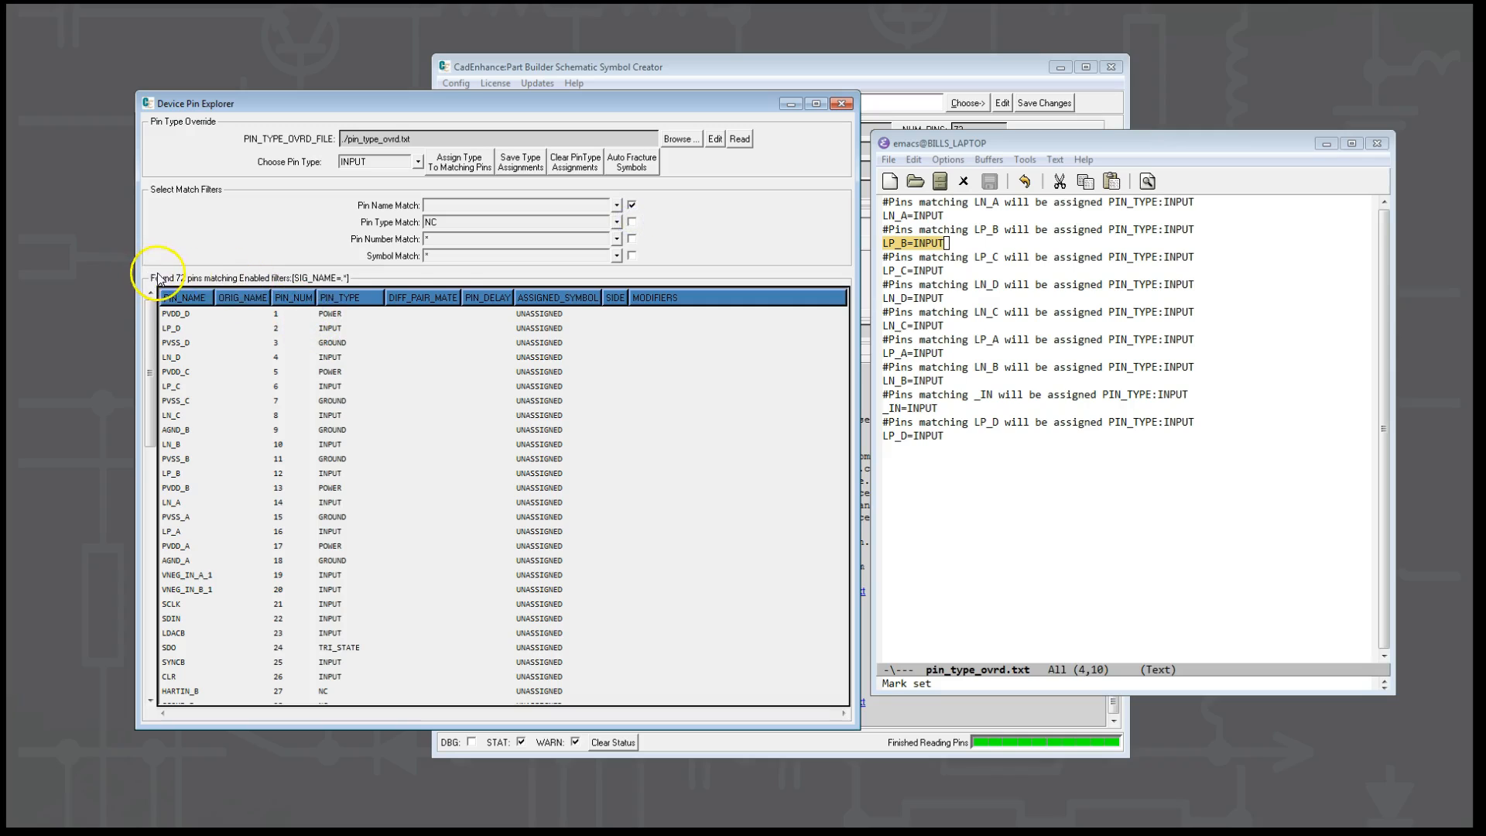
pyautogui.click(470, 225)
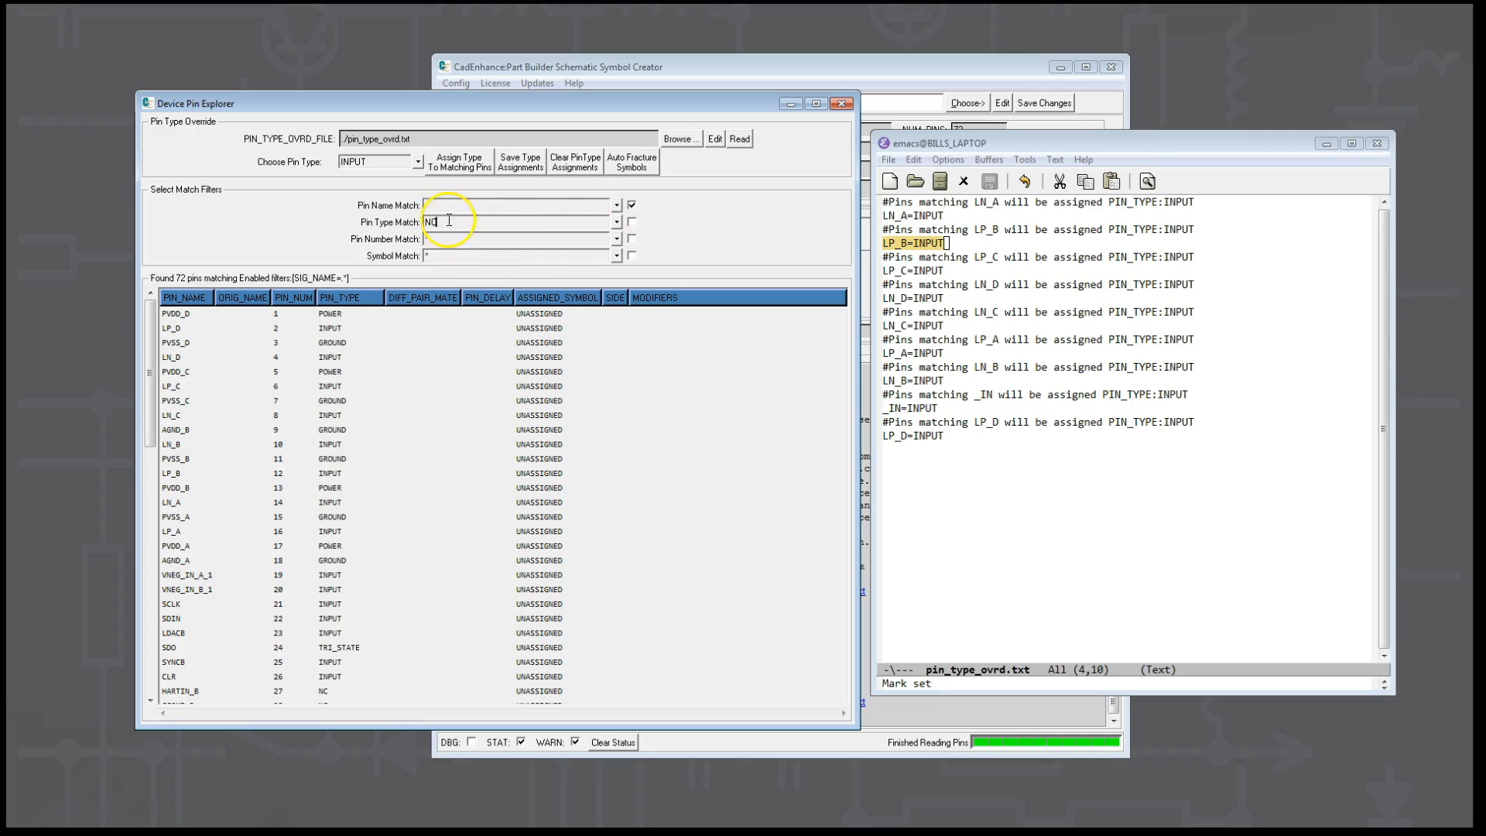
pyautogui.click(632, 222)
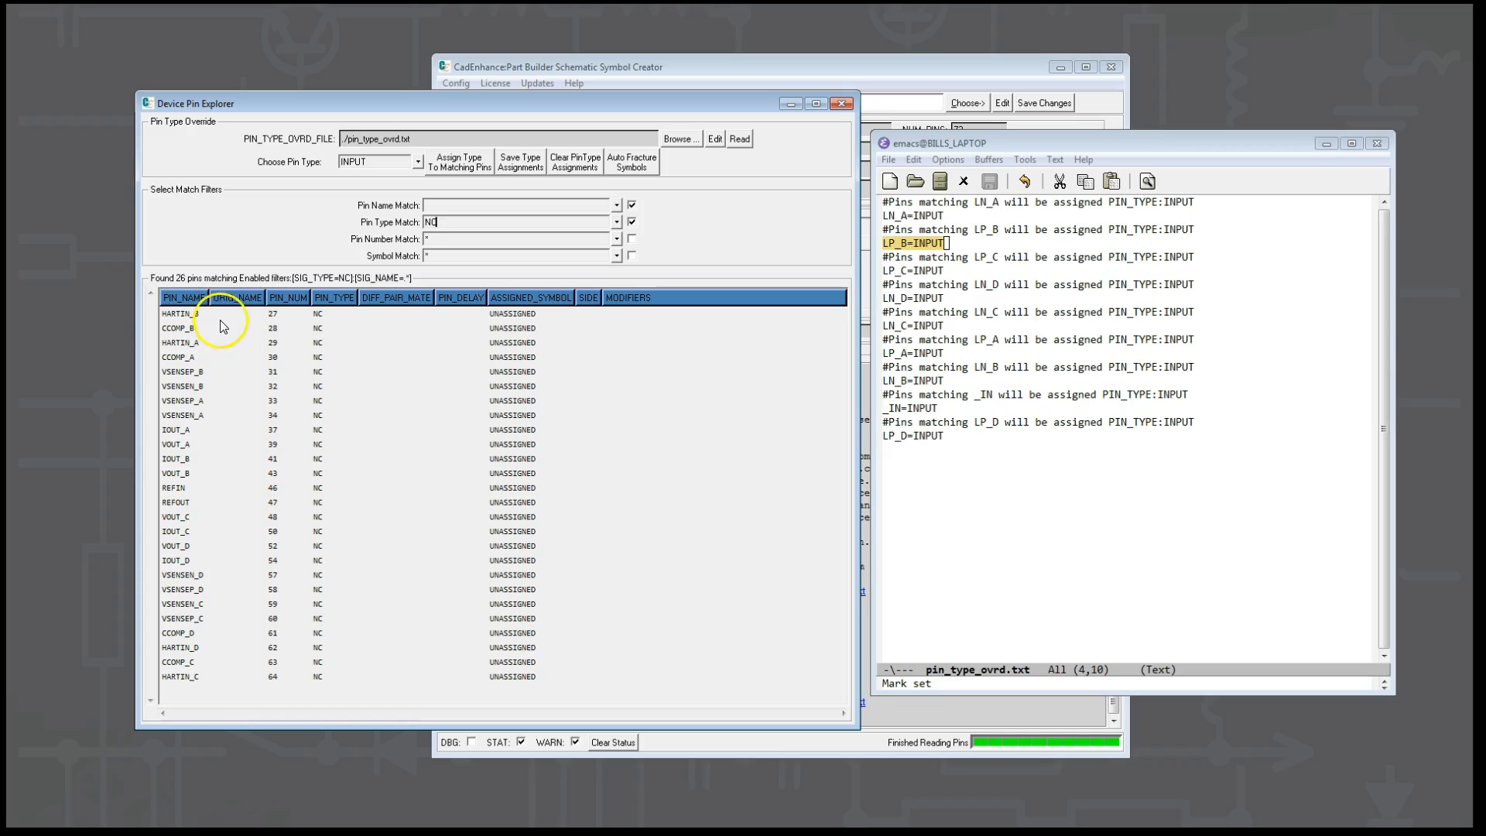
# - Assign the INPUT pin type to the NC pins whose names match HART and save the type assignments
pyautogui.click(469, 216)
pyautogui.click(462, 202)
pyautogui.click(448, 203)
pyautogui.press('Return')
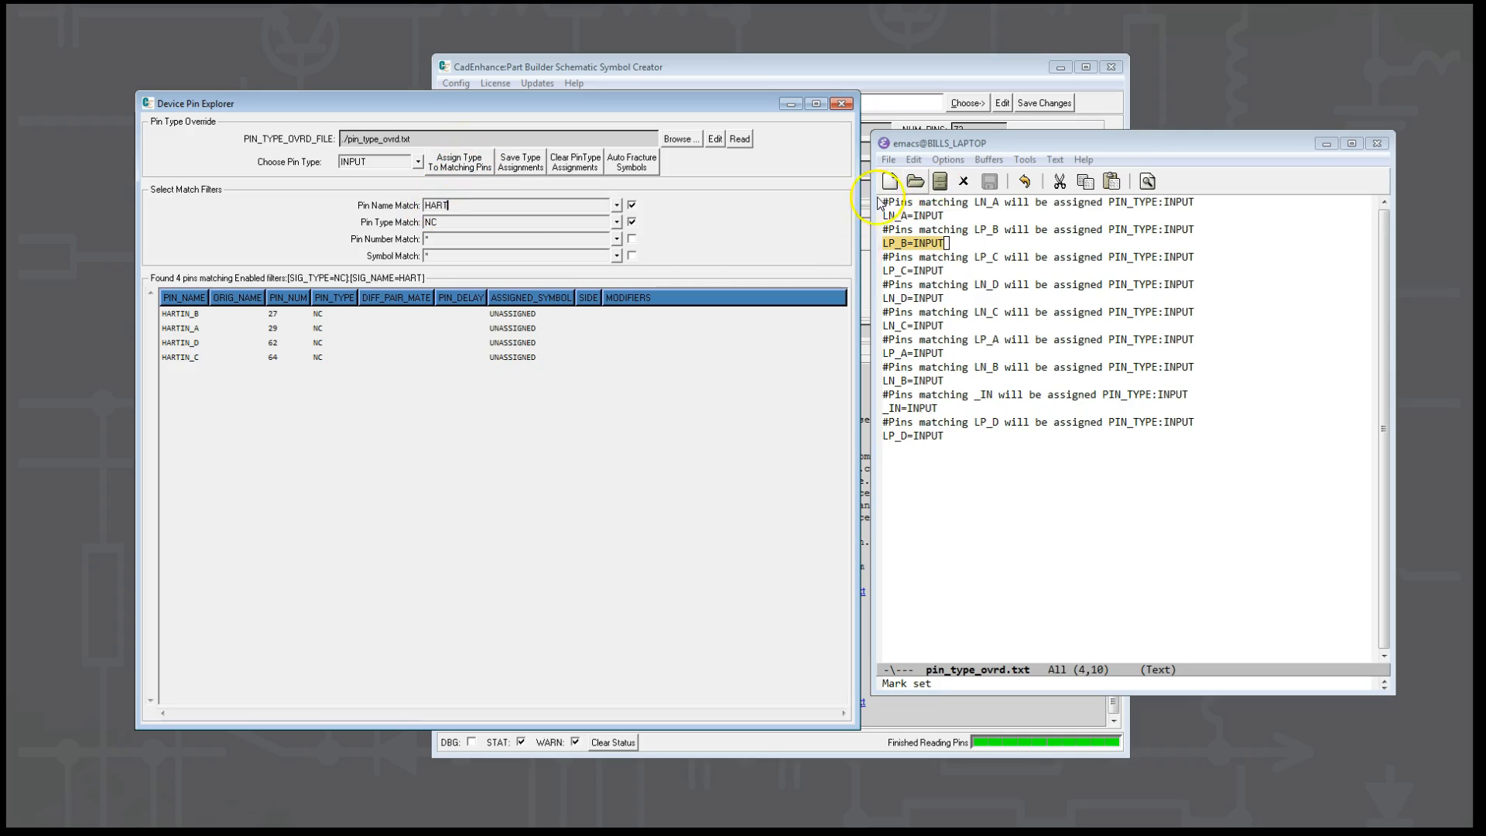
pyautogui.moveTo(888, 215); pyautogui.dragTo(958, 215)
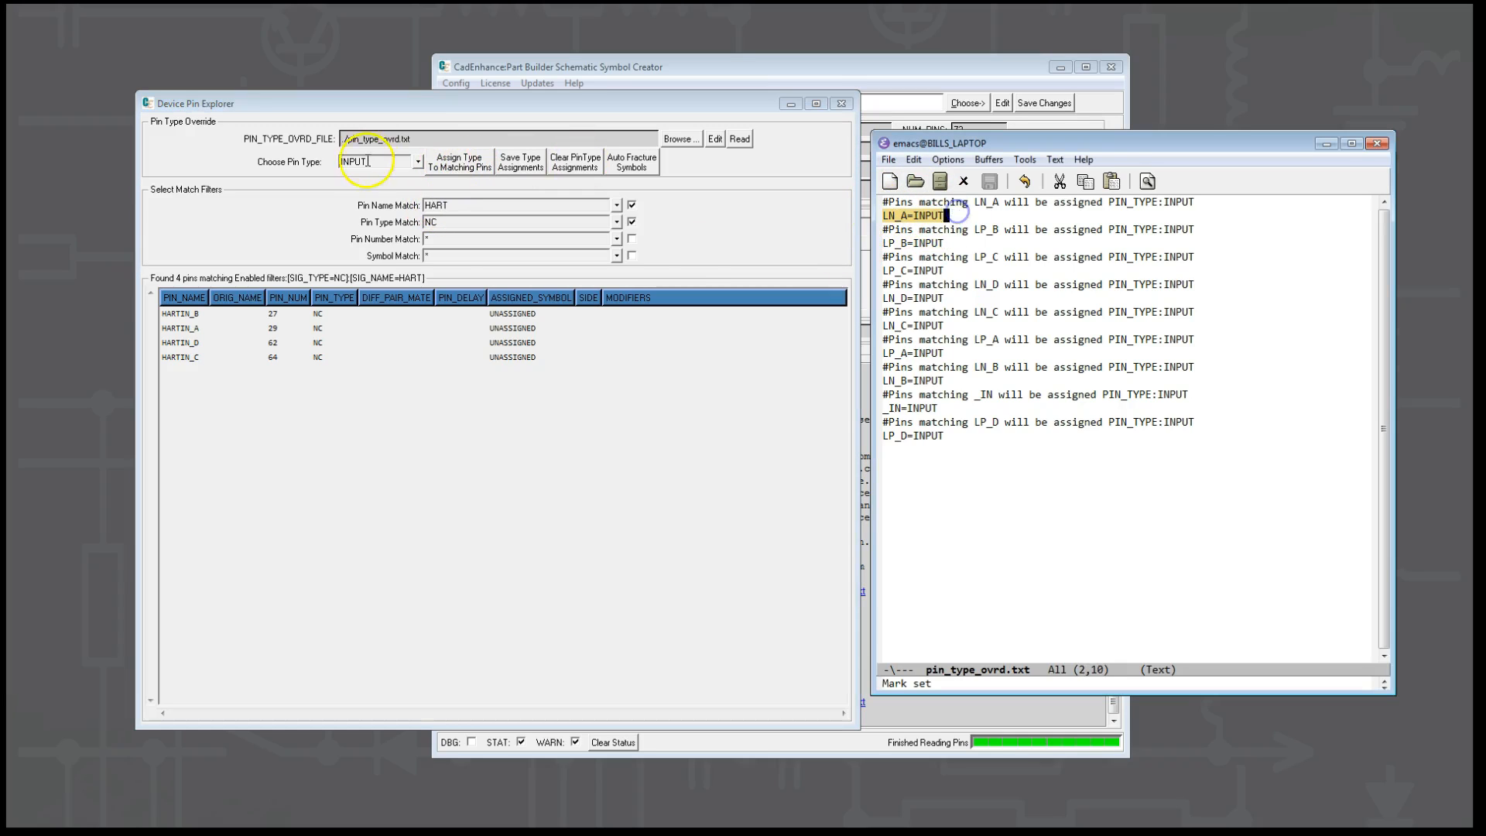
pyautogui.click(466, 161)
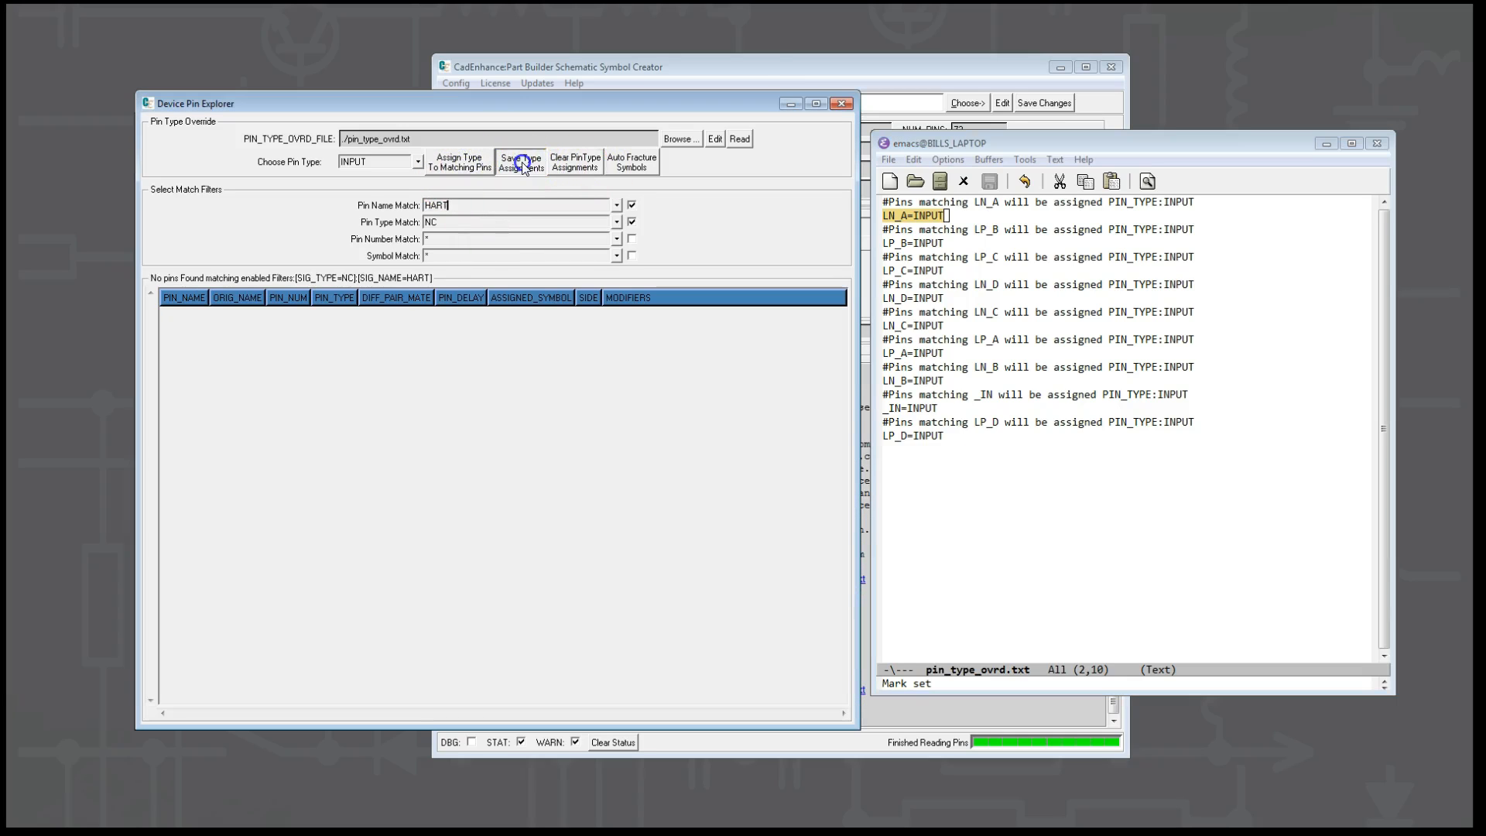
# - Reload pin_type_ovrd.txt in Emacs and check its HART entry
pyautogui.click(957, 488)
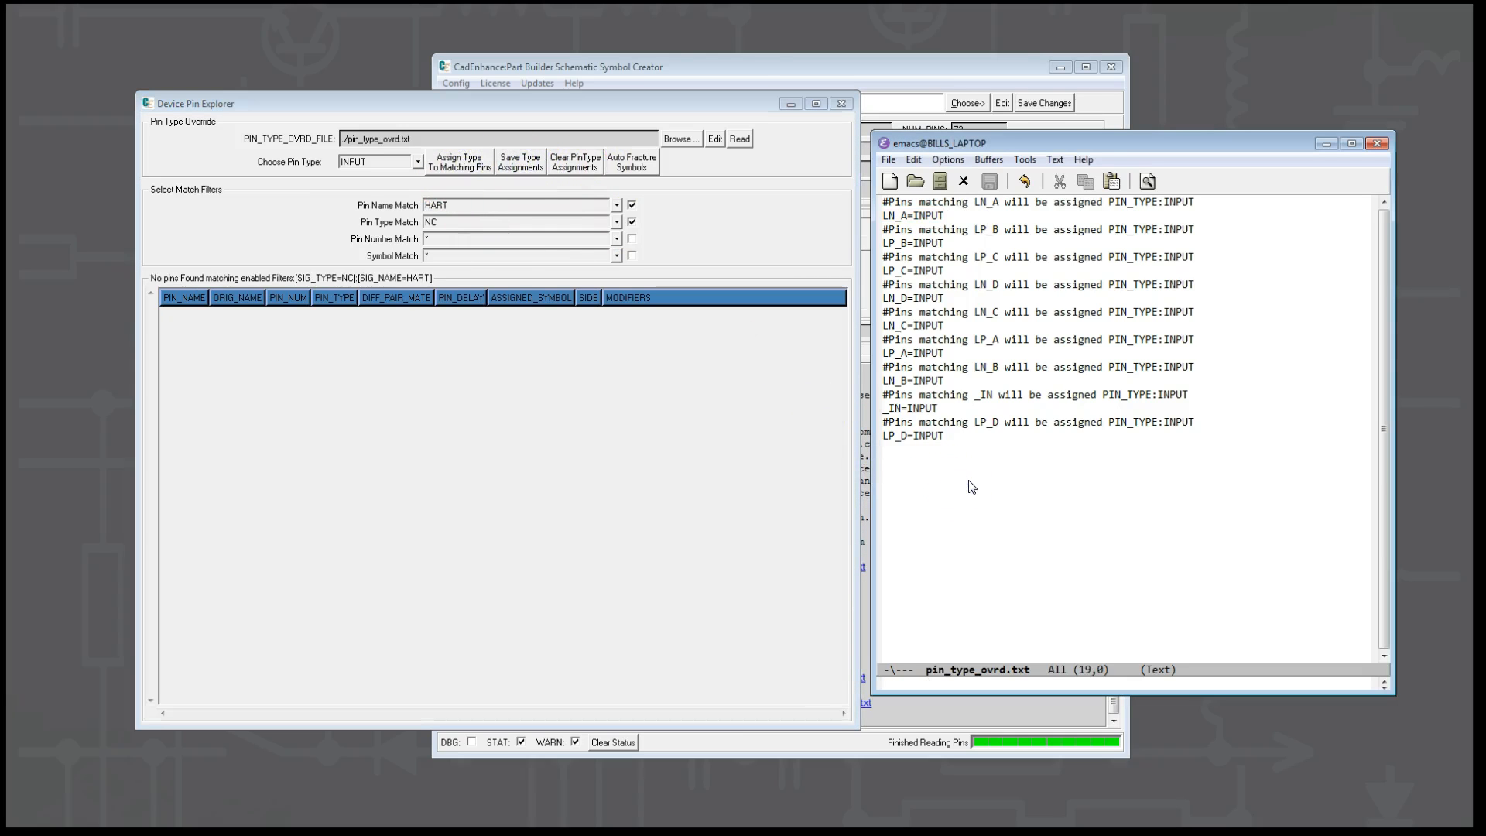
pyautogui.press('F5')
pyautogui.write('yes')
pyautogui.press('Return')
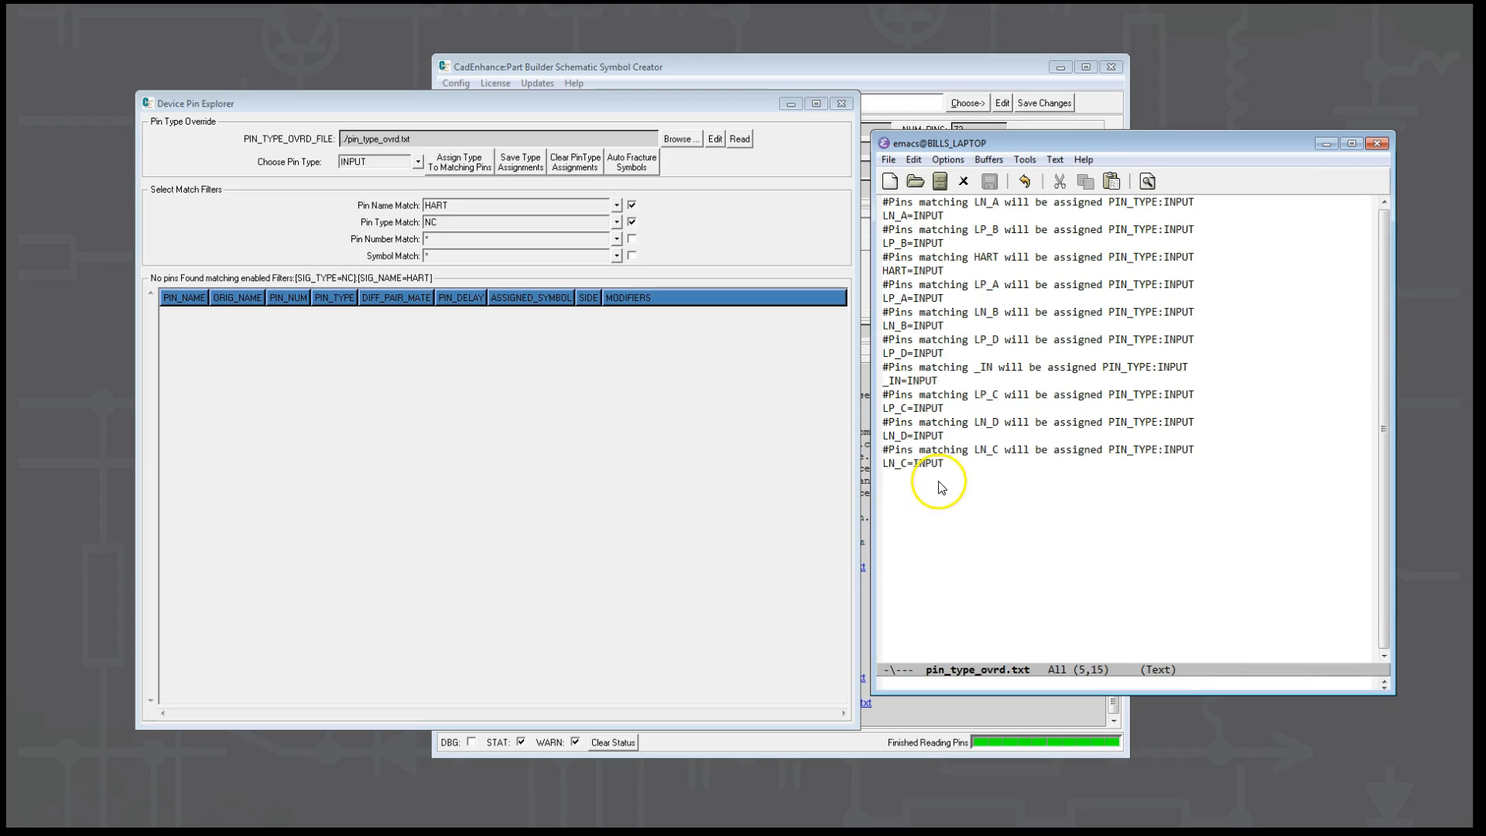
pyautogui.moveTo(883, 270); pyautogui.dragTo(953, 270)
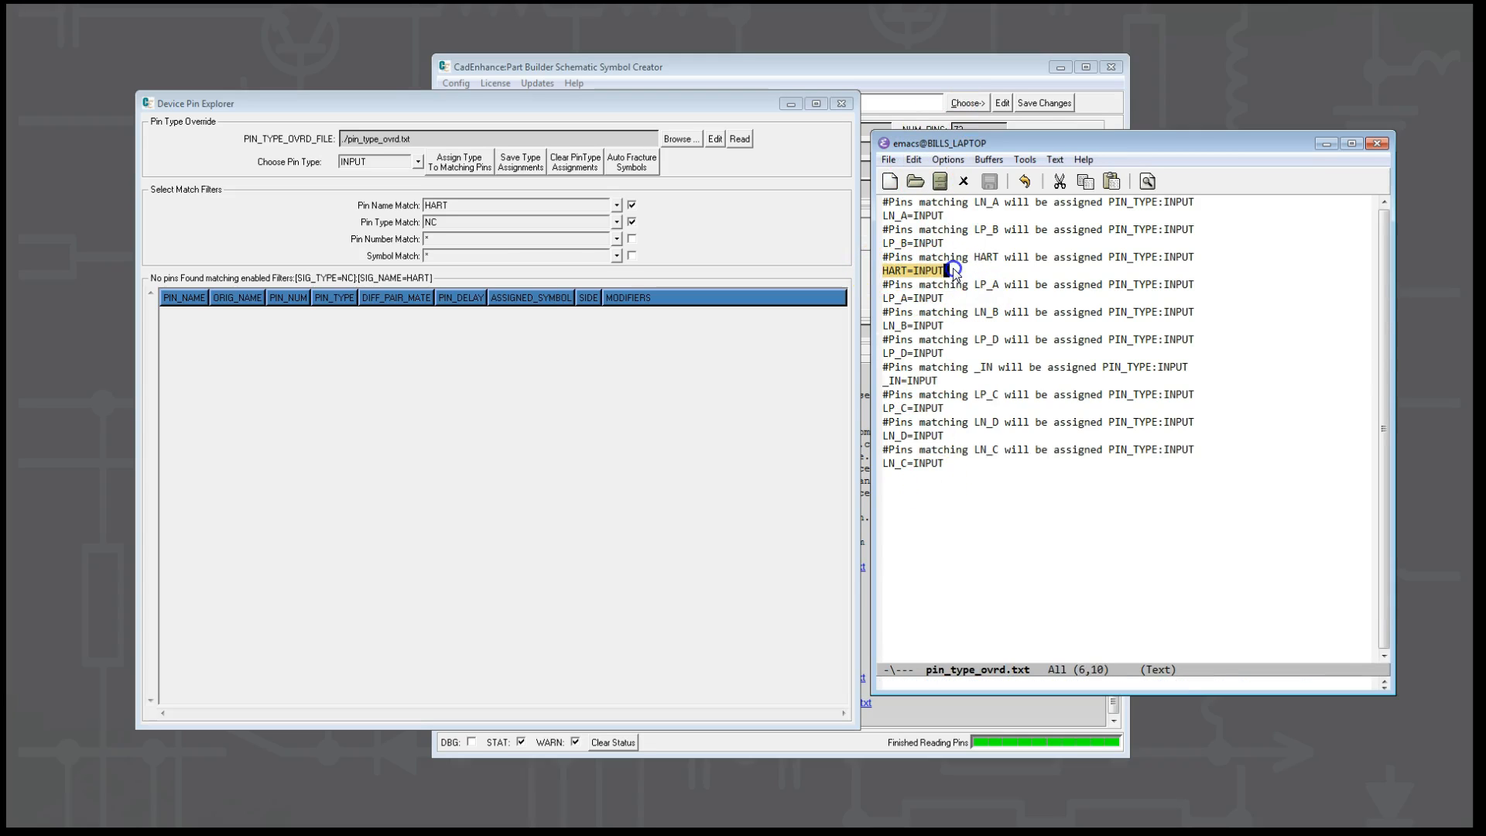
pyautogui.click(734, 240)
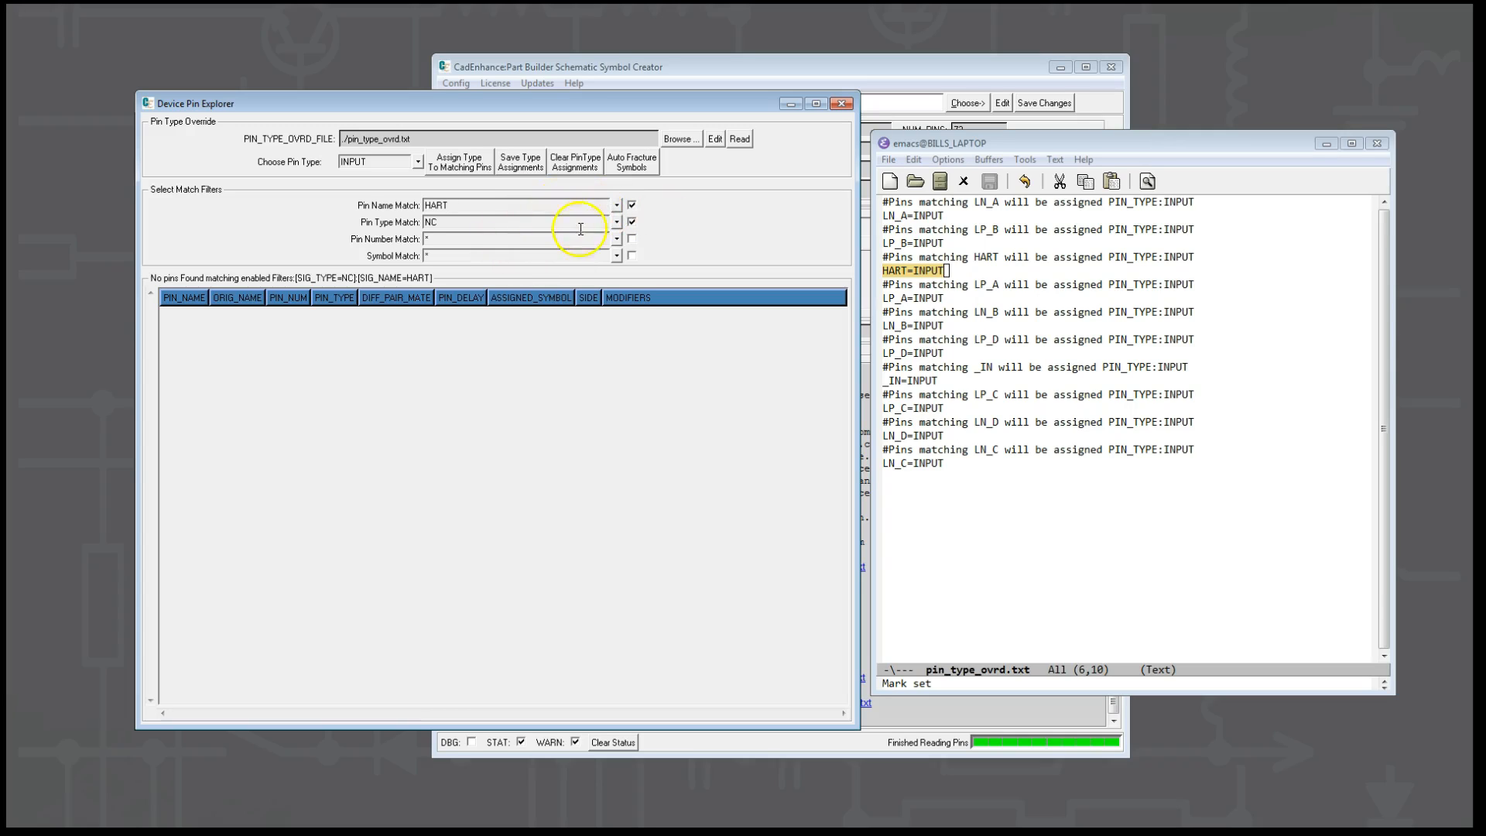
# - Clear the pin name filter to list the remaining NC pins and highlight VOUT_C, IOUT_C, VOUT_D and IOUT_D
pyautogui.press('BackSpace')
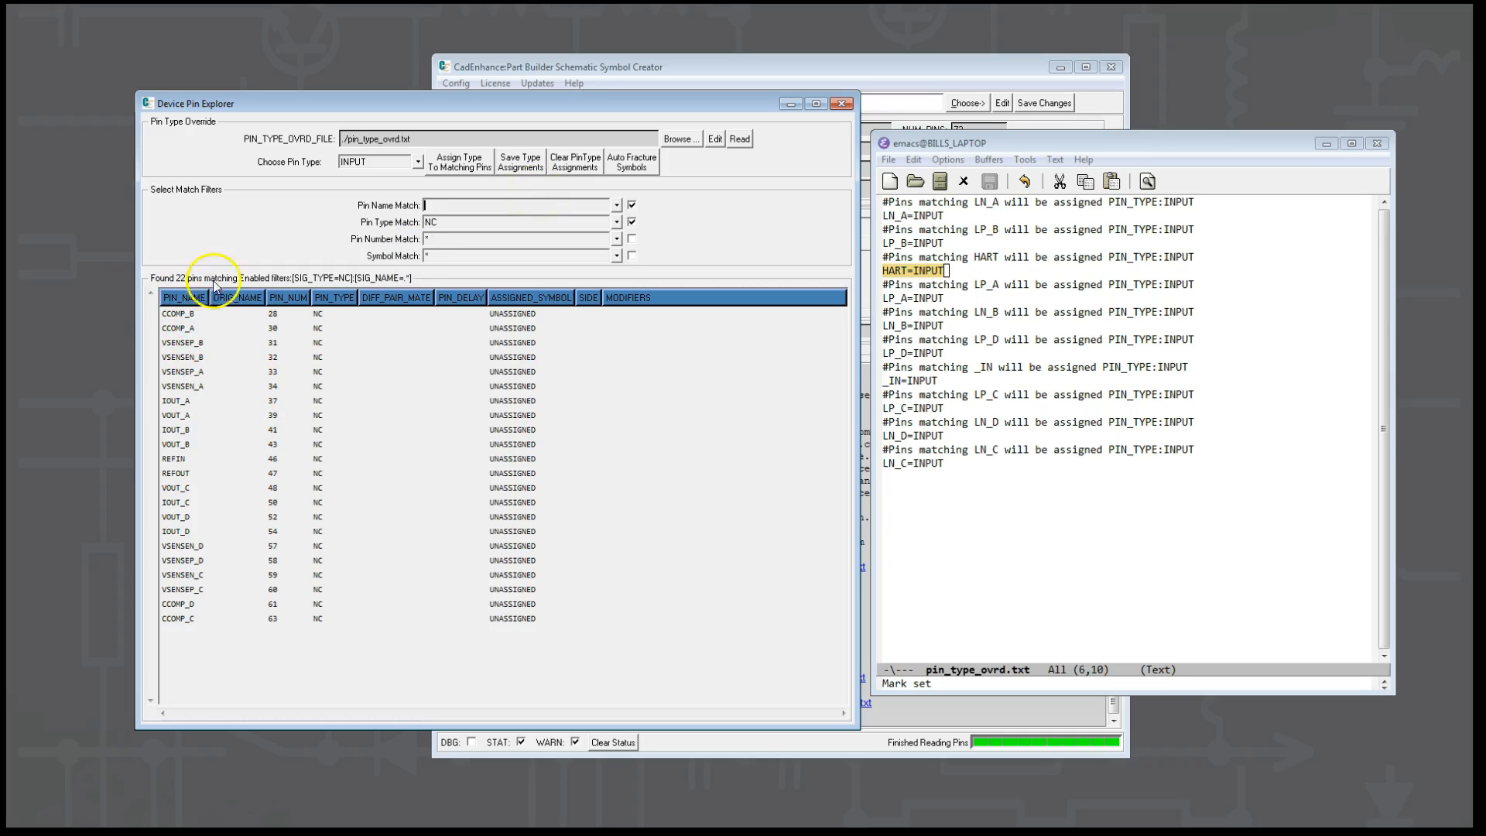
pyautogui.click(182, 488)
pyautogui.keyDown('ctrl'); pyautogui.click(187, 504); pyautogui.keyUp('ctrl')
pyautogui.keyDown('ctrl'); pyautogui.click(182, 517); pyautogui.keyUp('ctrl')
pyautogui.keyDown('ctrl'); pyautogui.click(179, 531); pyautogui.keyUp('ctrl')
# - Assign the OUTPUT pin type to the NC pins whose names match out and save the type assignments
pyautogui.click(483, 206)
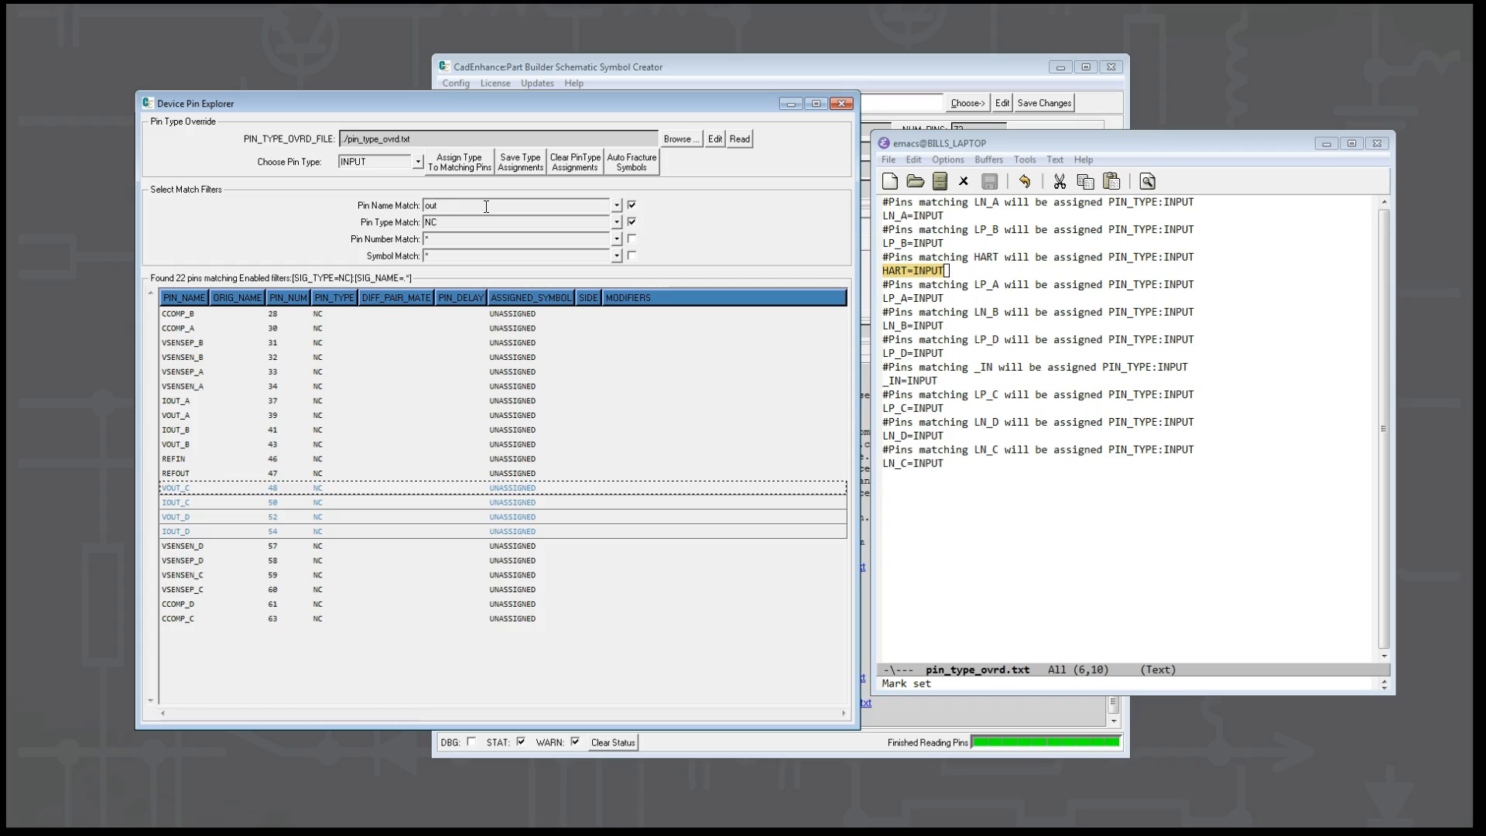
pyautogui.press('Return')
pyautogui.click(417, 161)
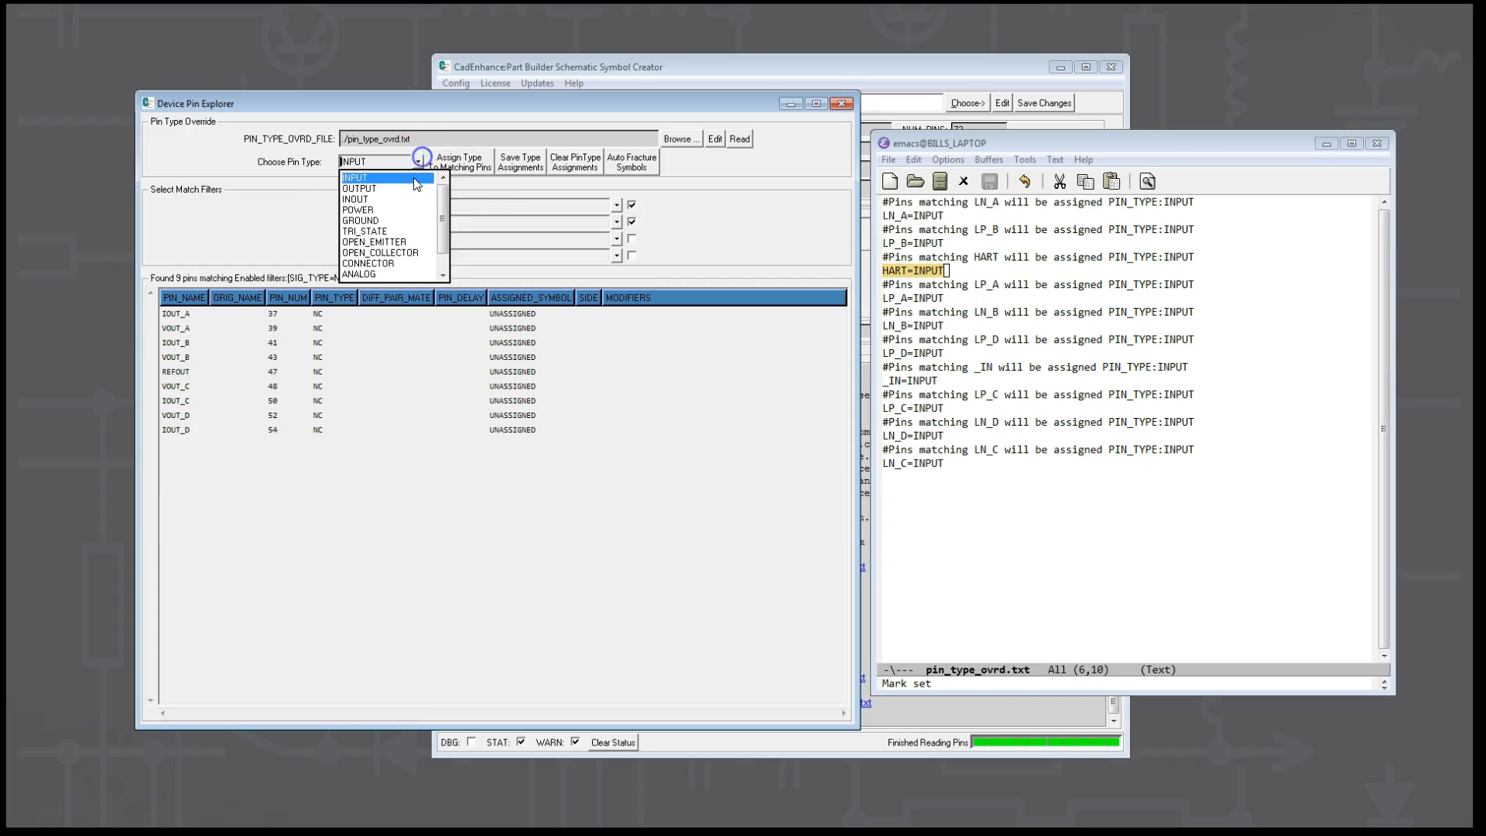
pyautogui.click(398, 188)
pyautogui.click(463, 164)
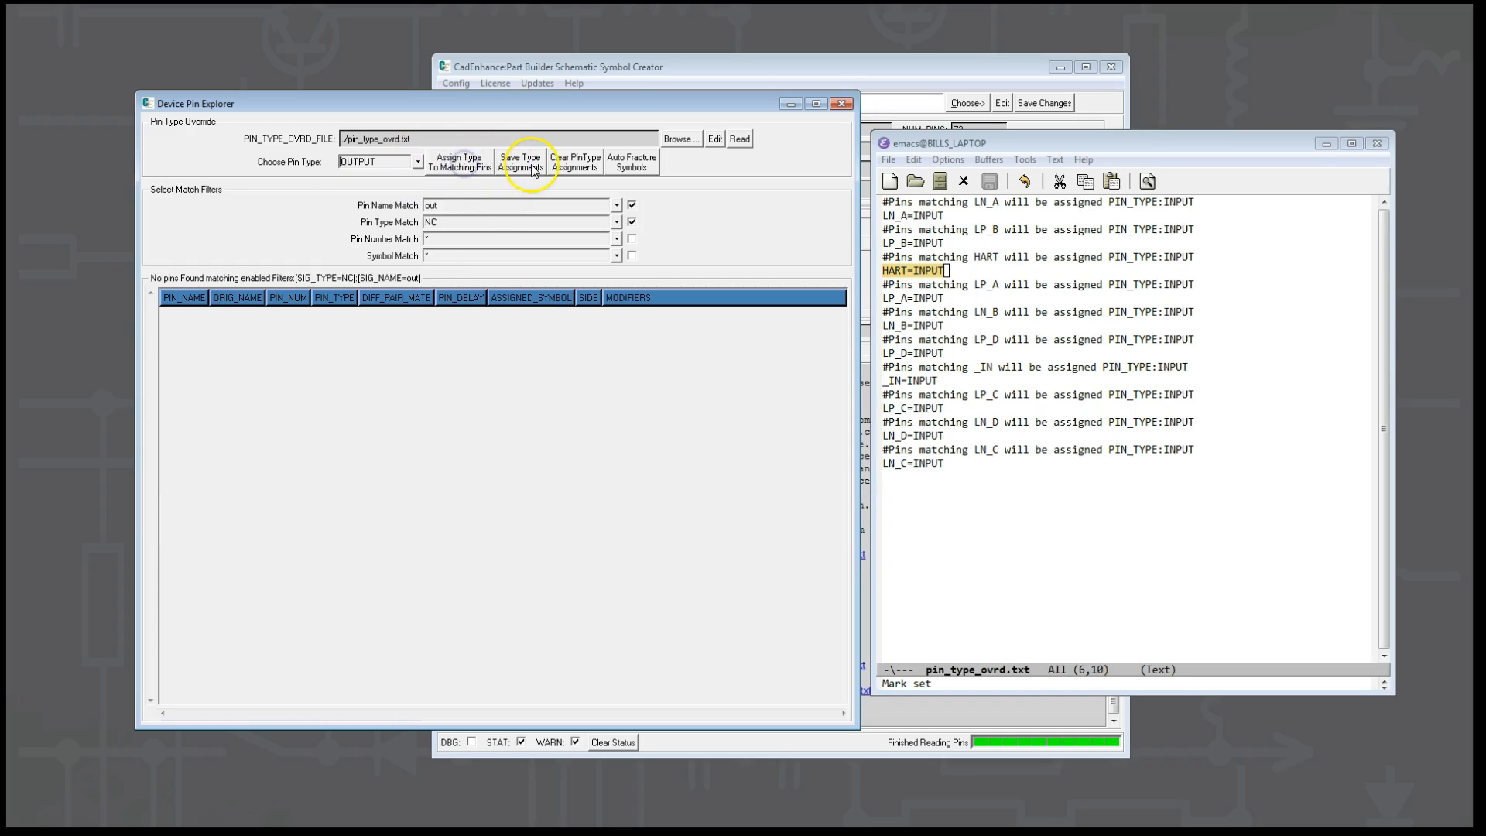
# - Reload pin_type_ovrd.txt in Emacs and review the out entry alongside the individual pin entries
pyautogui.click(1039, 497)
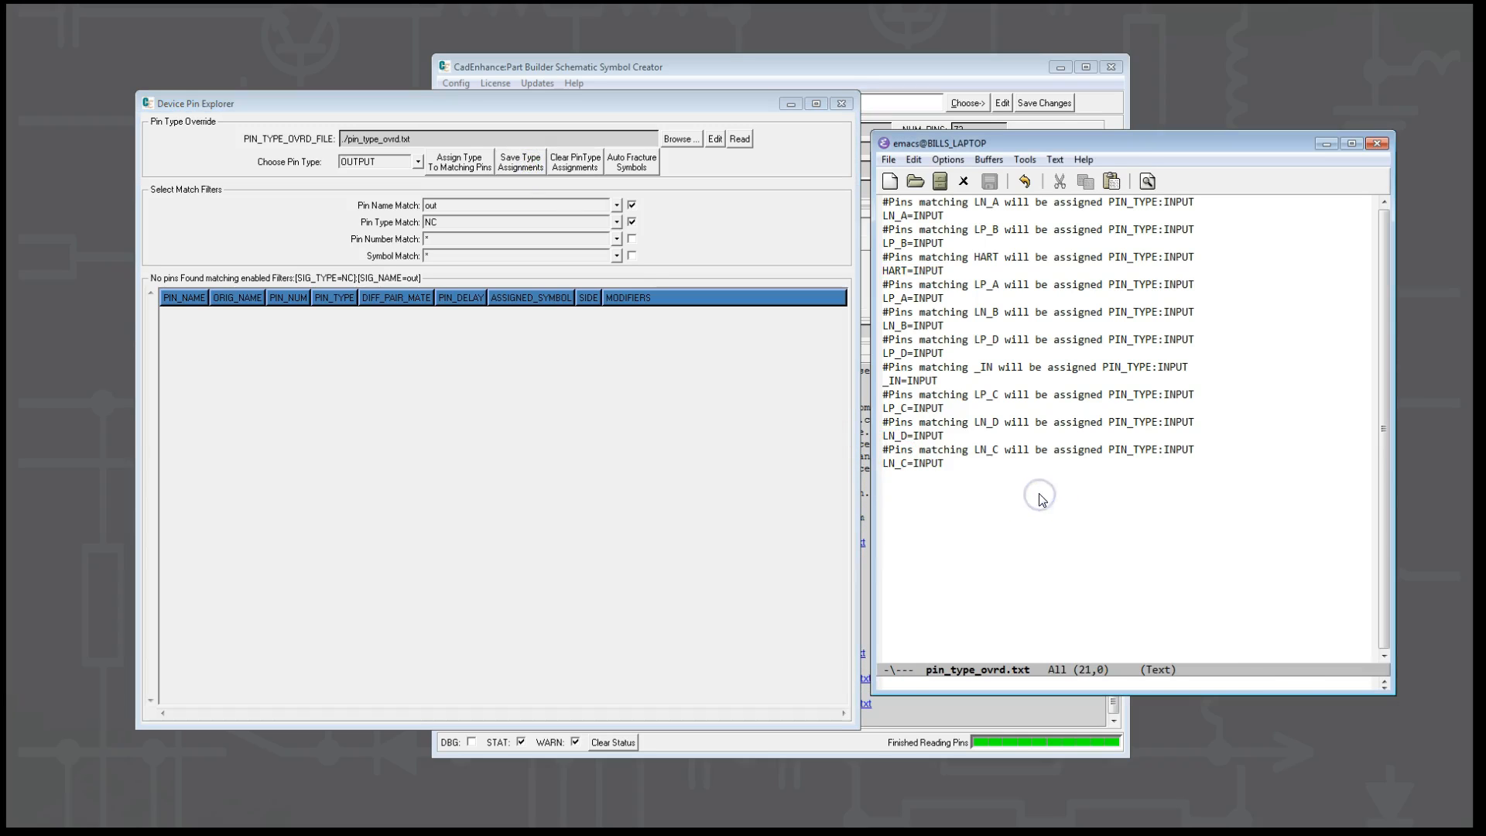
pyautogui.press('F5')
pyautogui.press('Return')
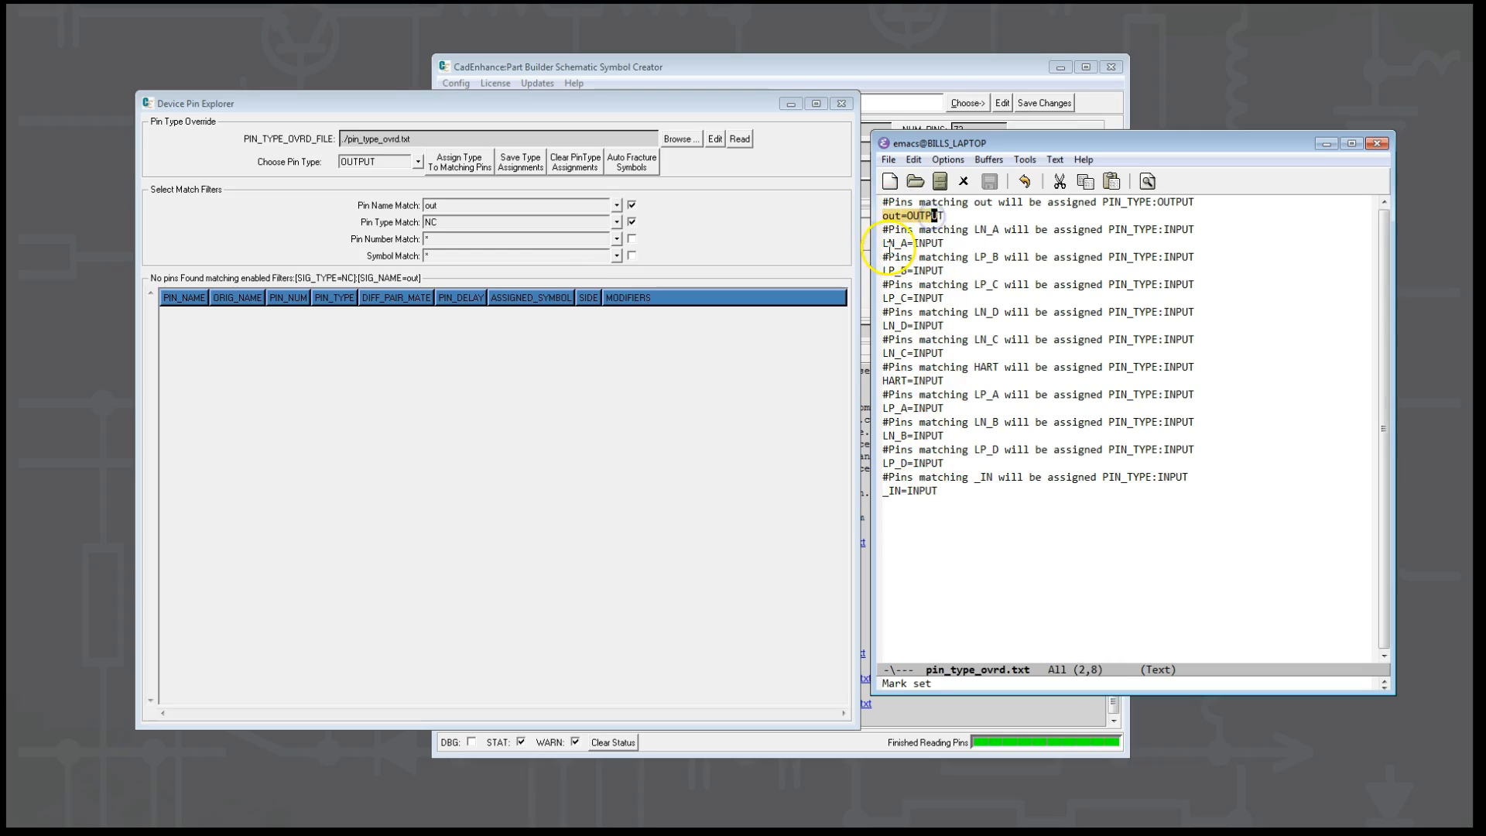
pyautogui.moveTo(883, 243); pyautogui.dragTo(945, 271)
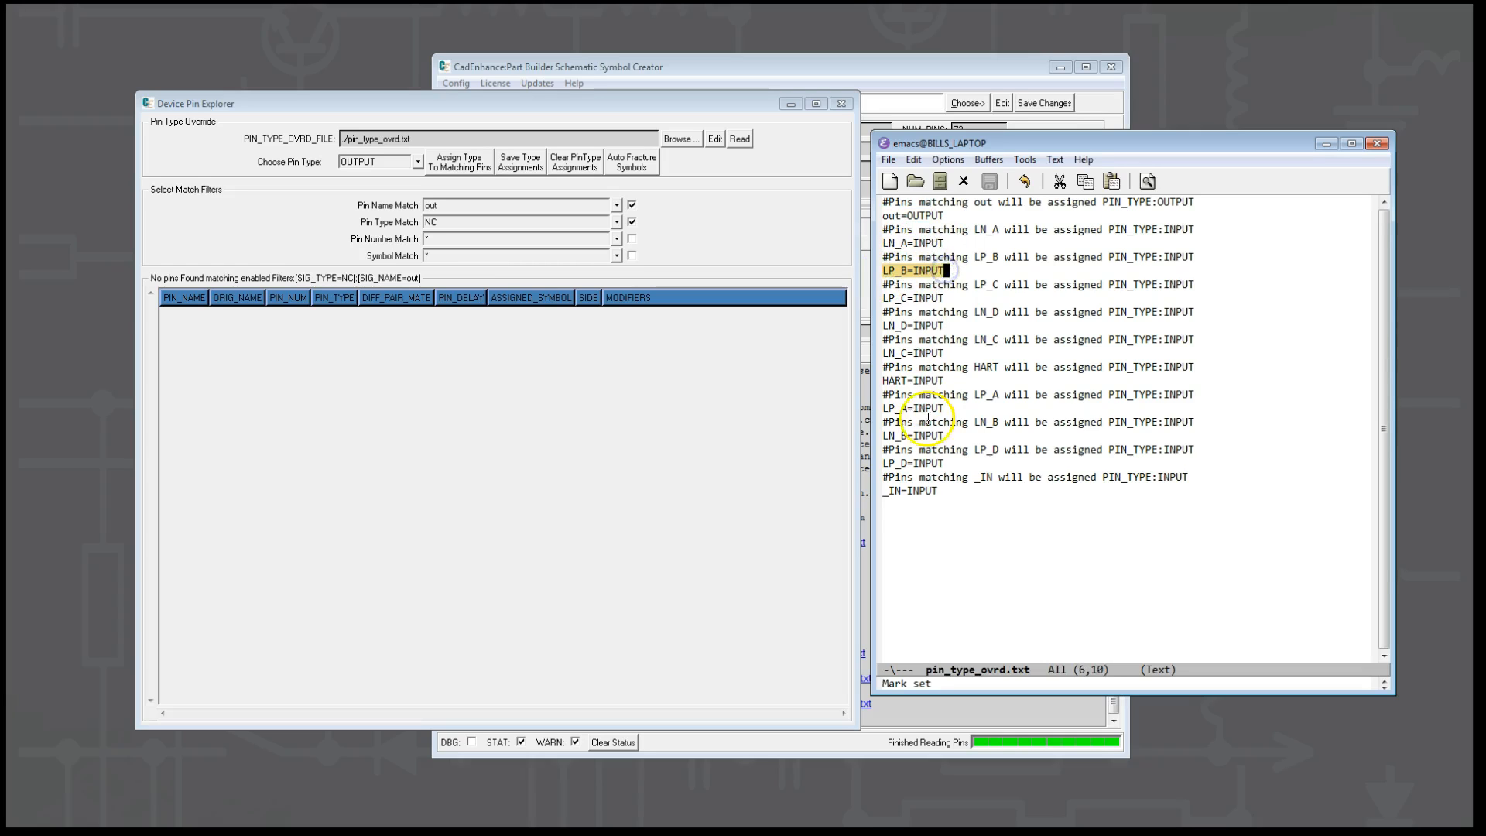
pyautogui.moveTo(883, 408); pyautogui.dragTo(947, 396)
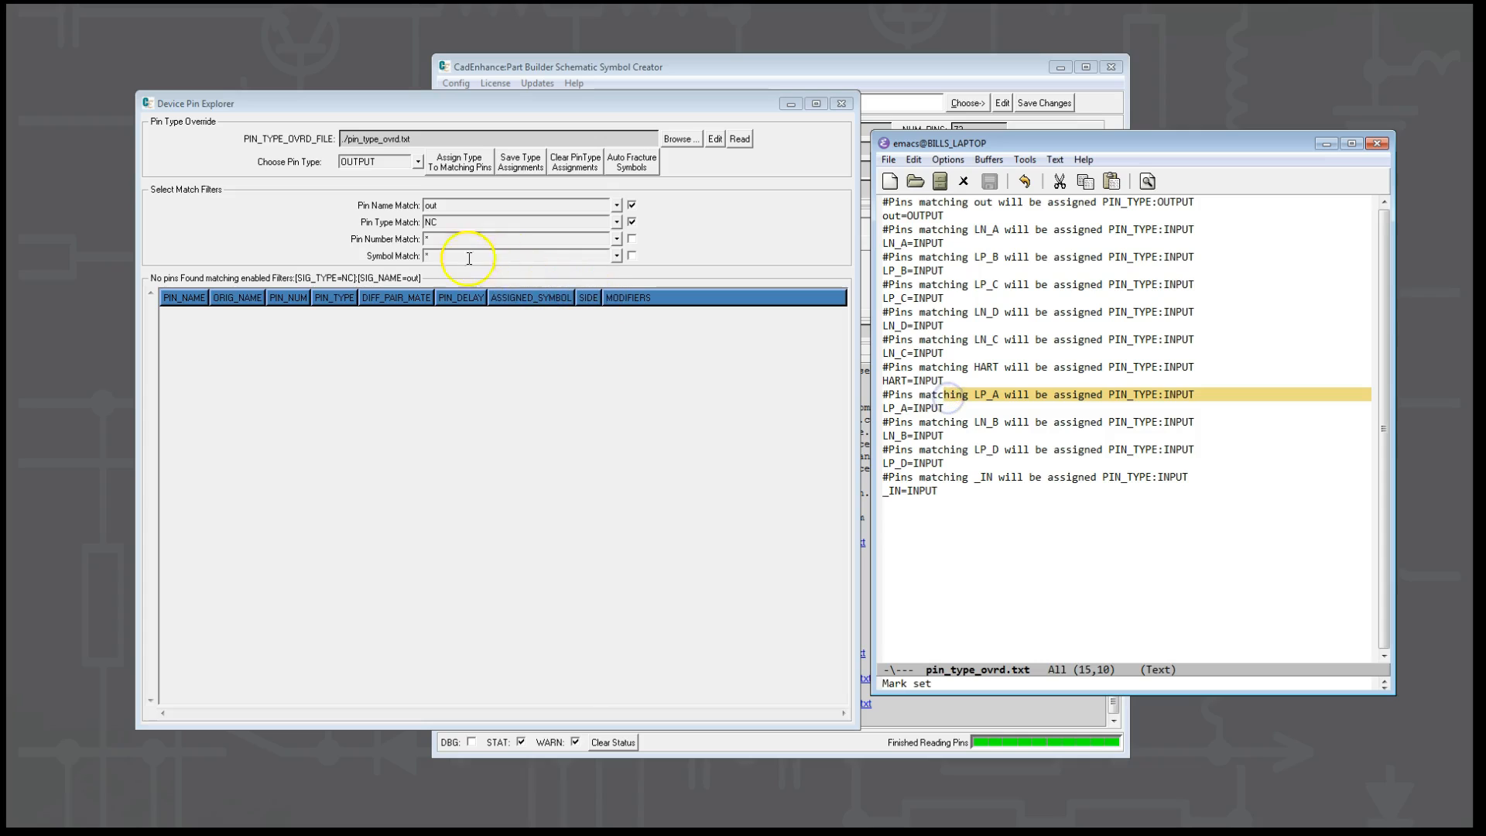
# - Disable the pin name filter and assign the Input pin type to all VSENSEP and VSENSEN pins, leaving REFIN out of the selection
pyautogui.click(632, 205)
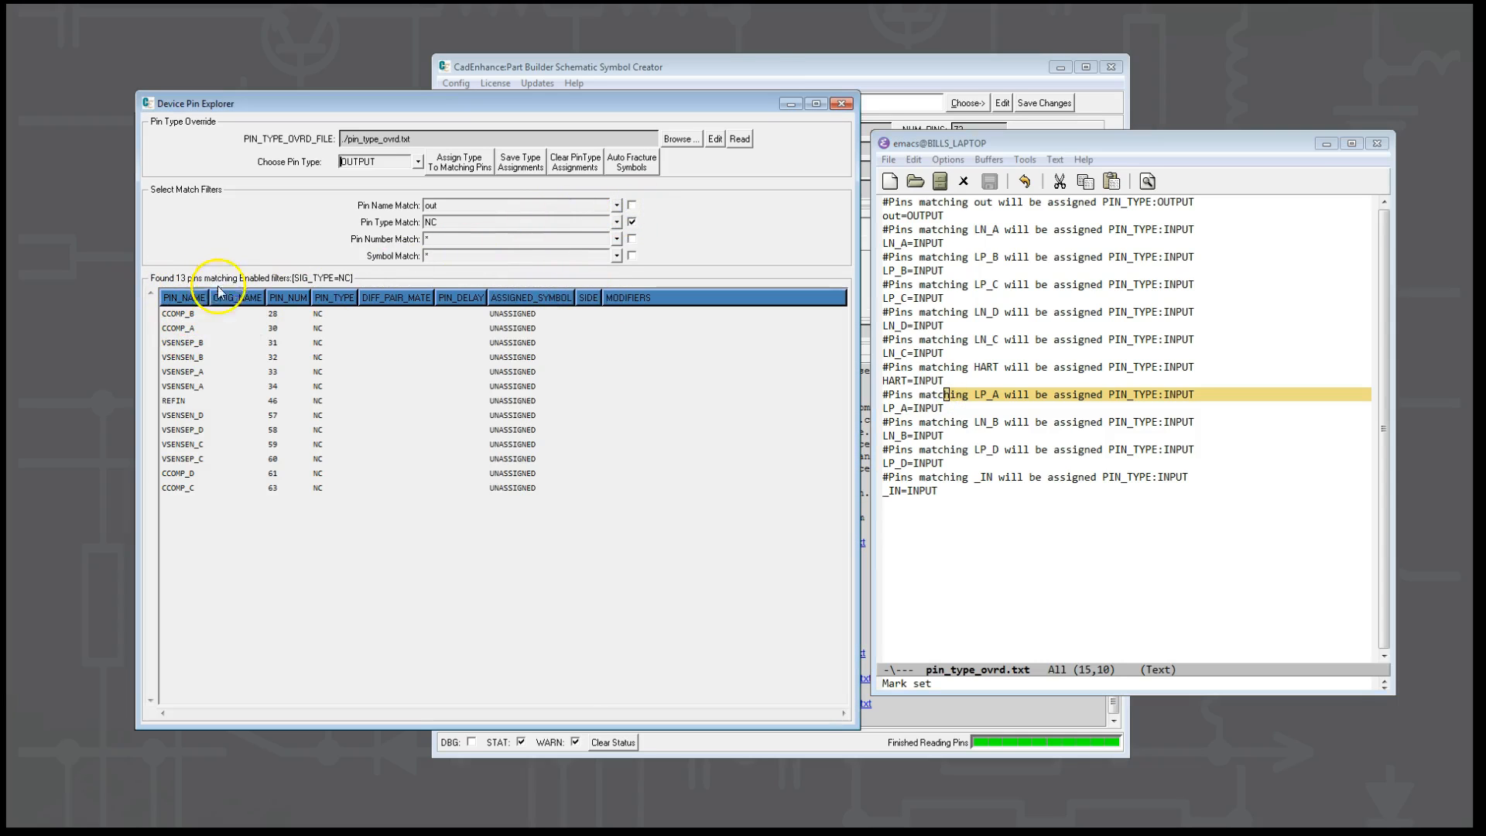
pyautogui.click(193, 343)
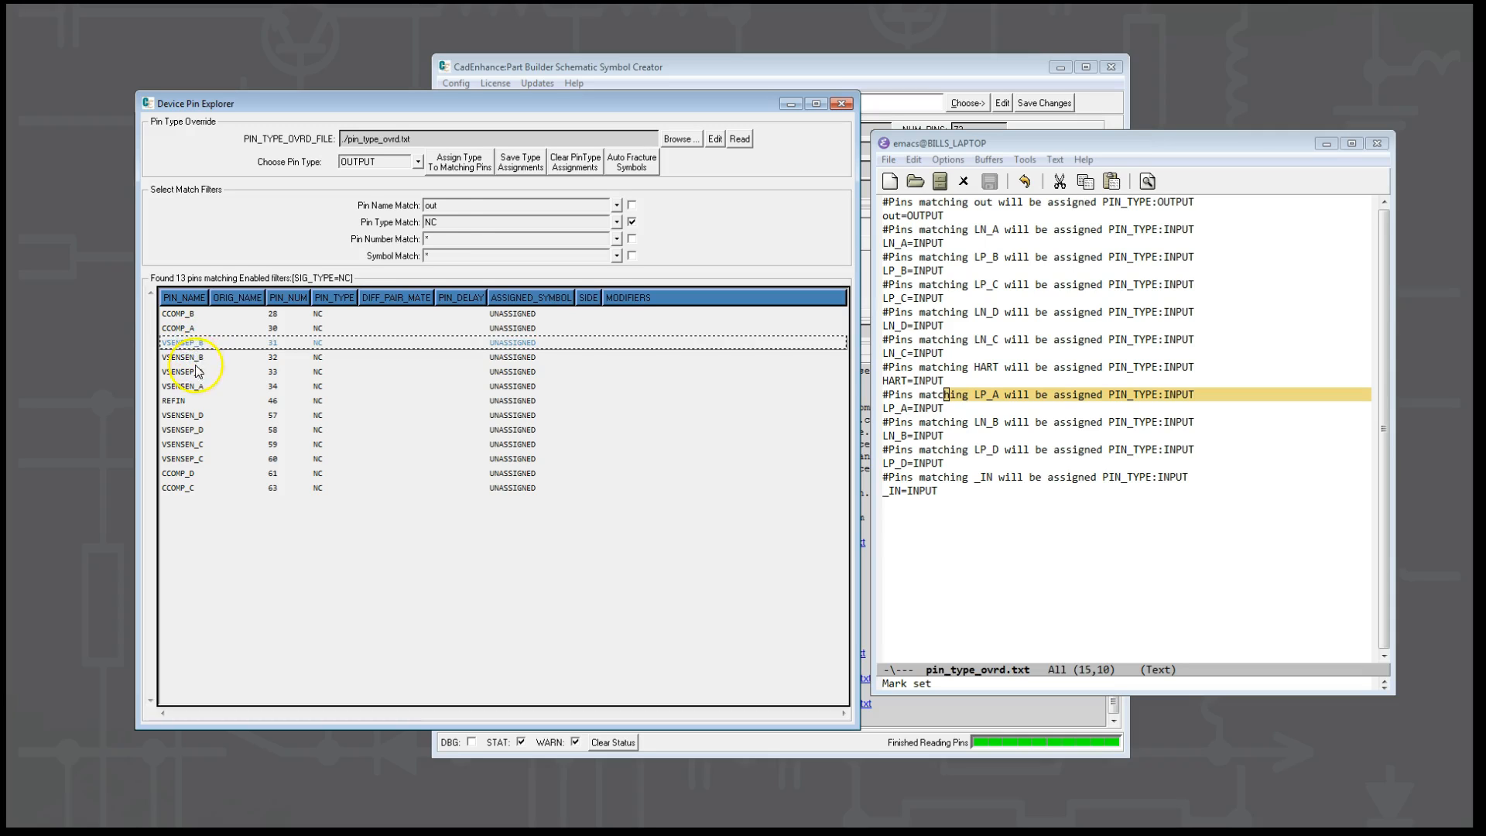
pyautogui.keyDown('shift'); pyautogui.click(185, 358); pyautogui.keyUp('shift')
pyautogui.keyDown('shift'); pyautogui.click(184, 372); pyautogui.keyUp('shift')
pyautogui.keyDown('shift'); pyautogui.click(188, 386); pyautogui.keyUp('shift')
pyautogui.keyDown('shift'); pyautogui.click(190, 417); pyautogui.keyUp('shift')
pyautogui.keyDown('shift'); pyautogui.click(191, 431); pyautogui.keyUp('shift')
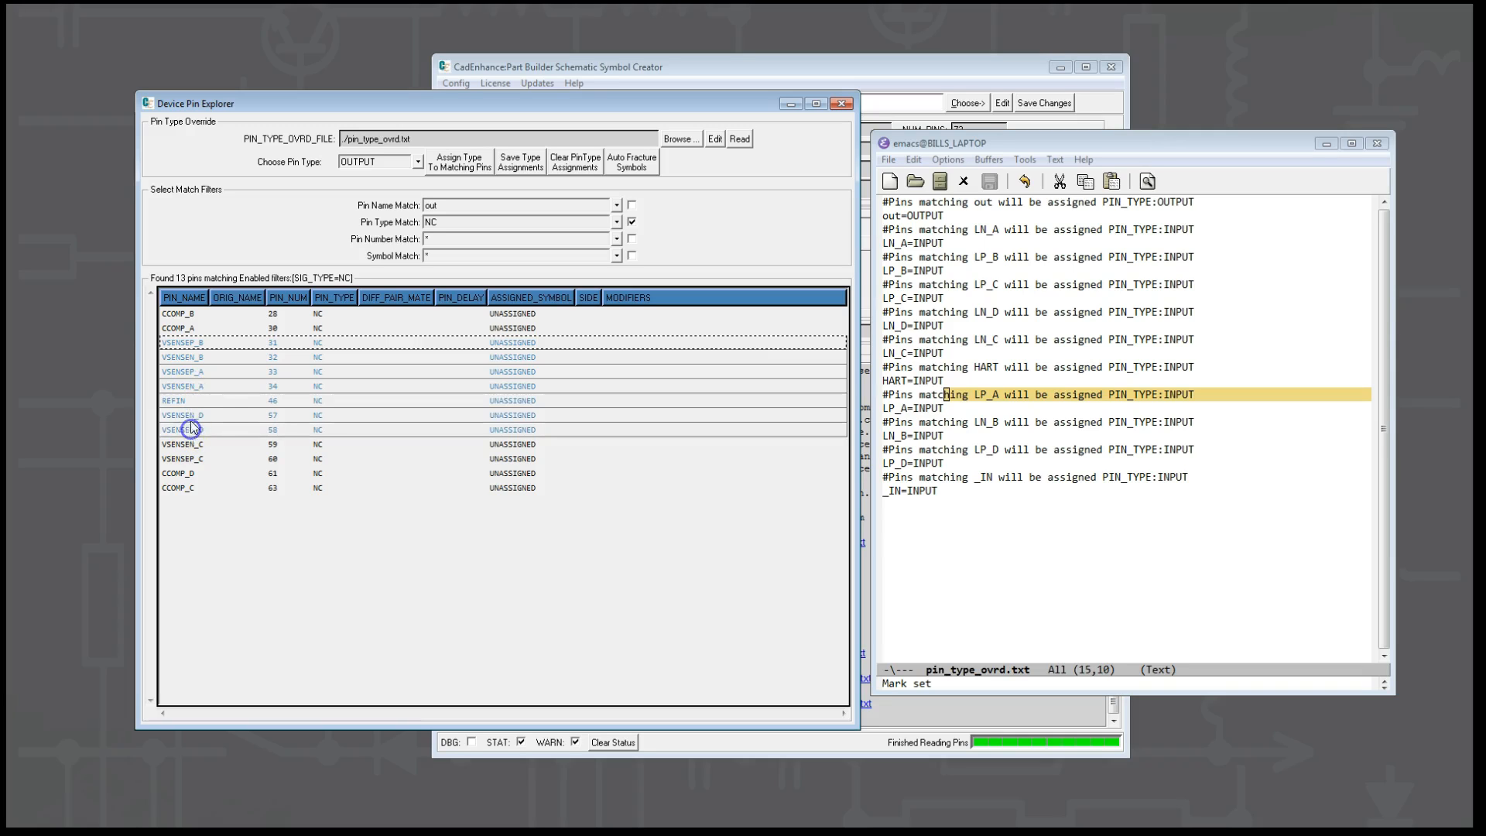
pyautogui.moveTo(191, 361); pyautogui.dragTo(189, 459)
pyautogui.rightClick(202, 344)
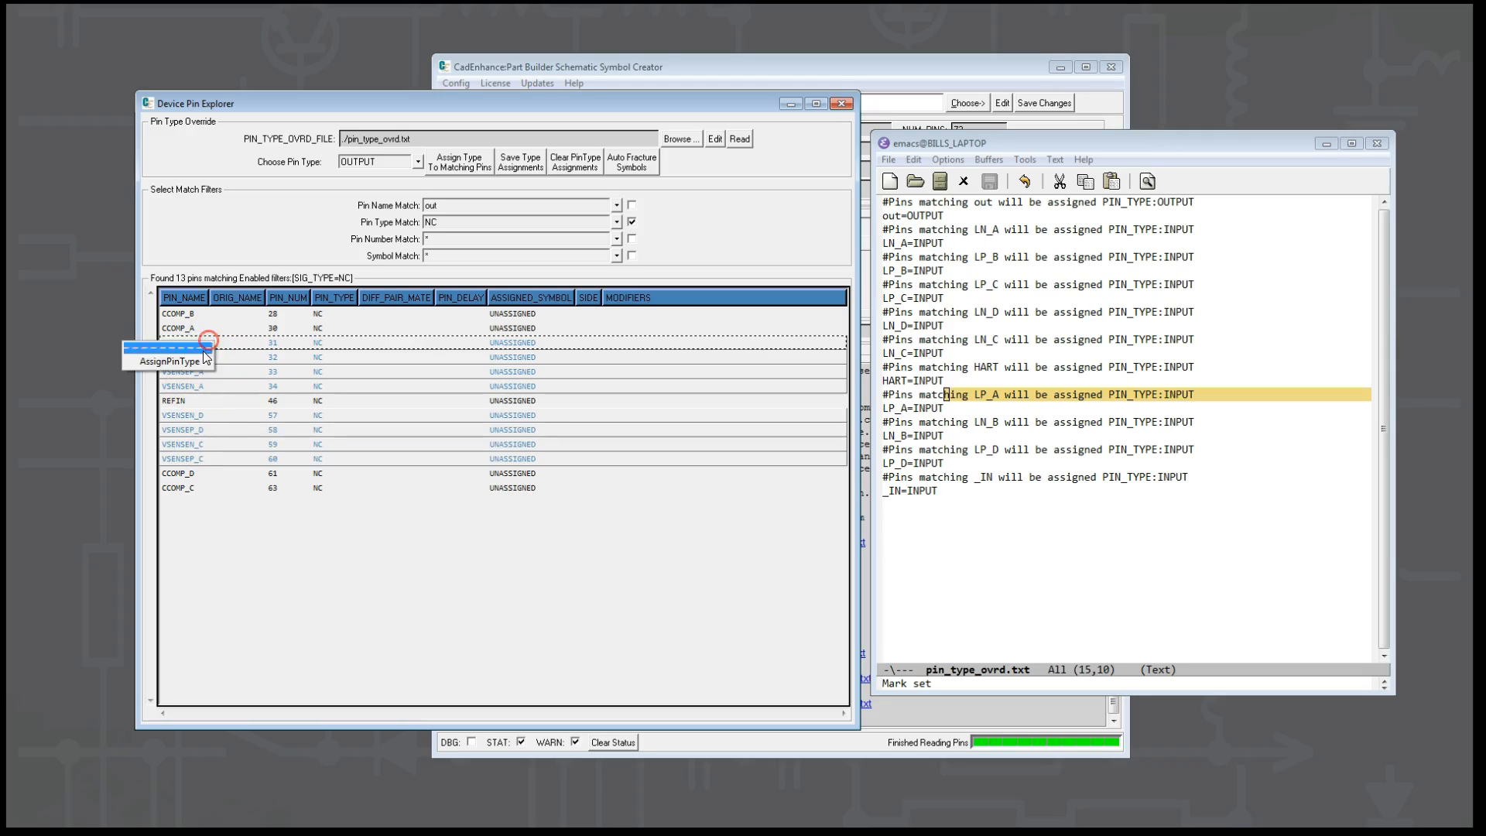
pyautogui.moveTo(190, 360)
pyautogui.click(246, 375)
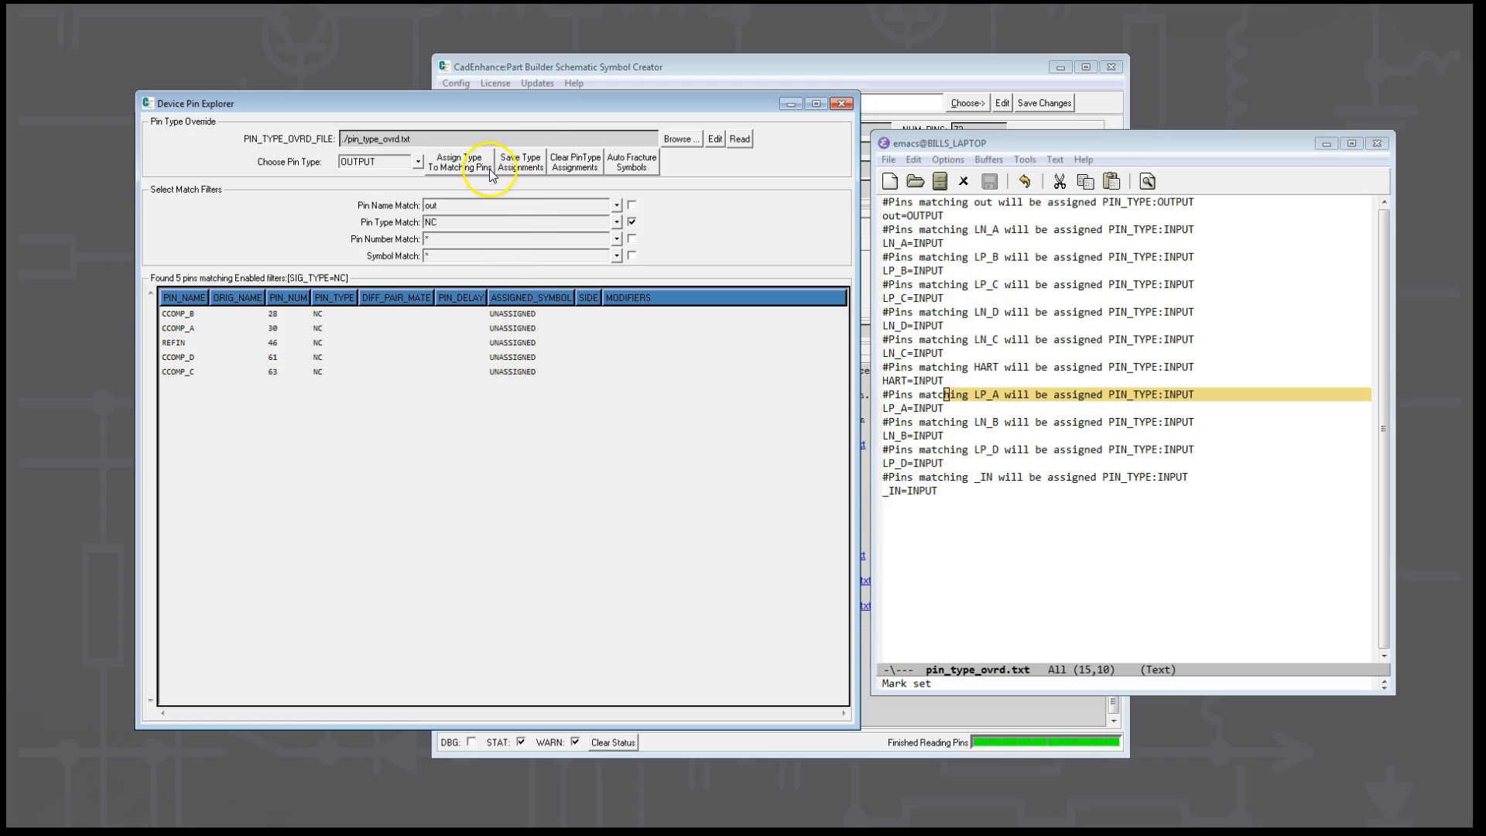
# - Reload pin_type_ovrd.txt from disk in Emacs and review the saved VSENSEP and VSENSEN entries
pyautogui.click(987, 530)
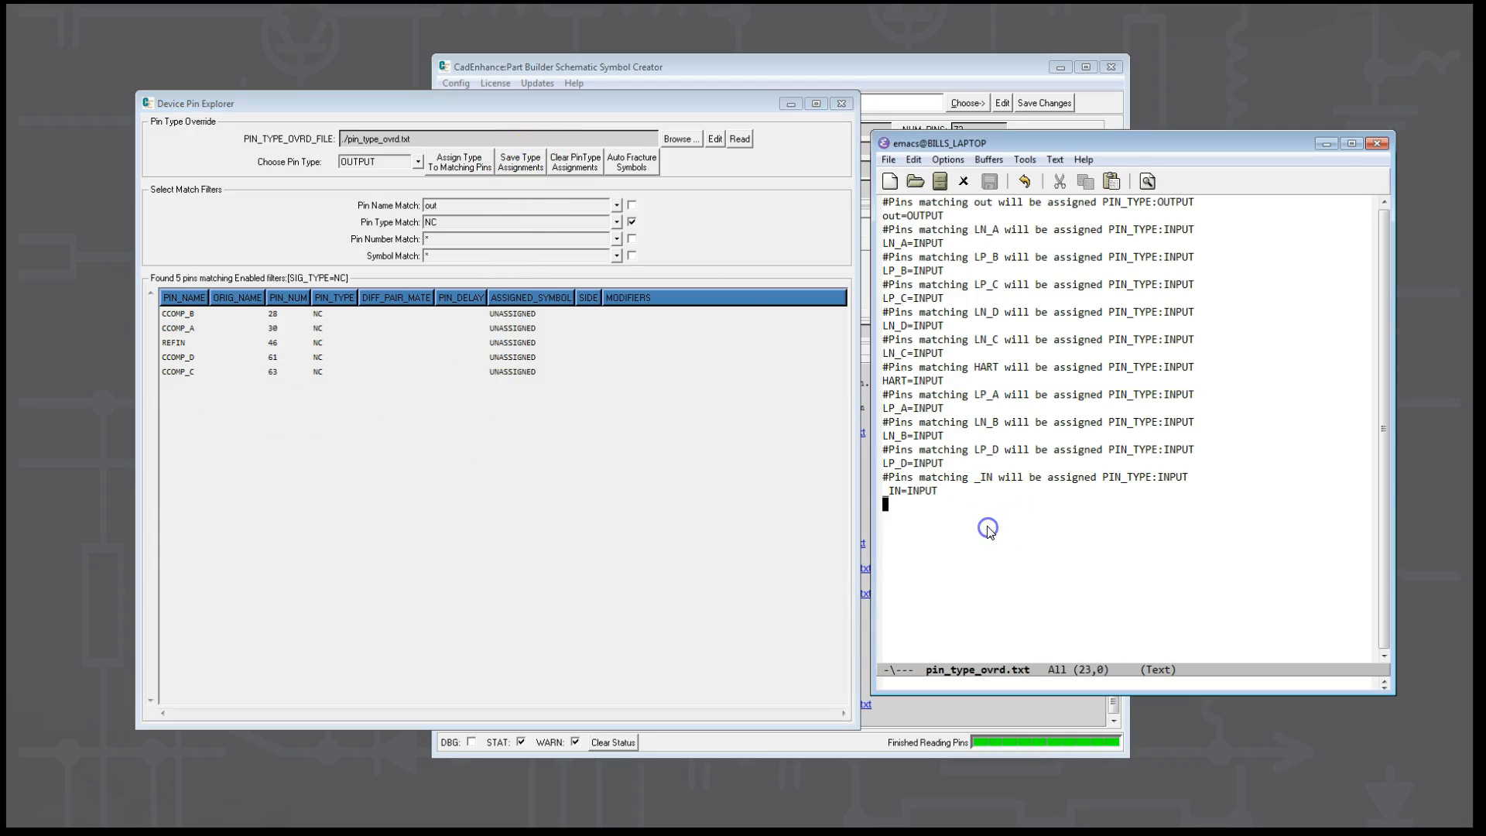
pyautogui.press('F5')
pyautogui.write('yes or no) ye')
pyautogui.press('Return')
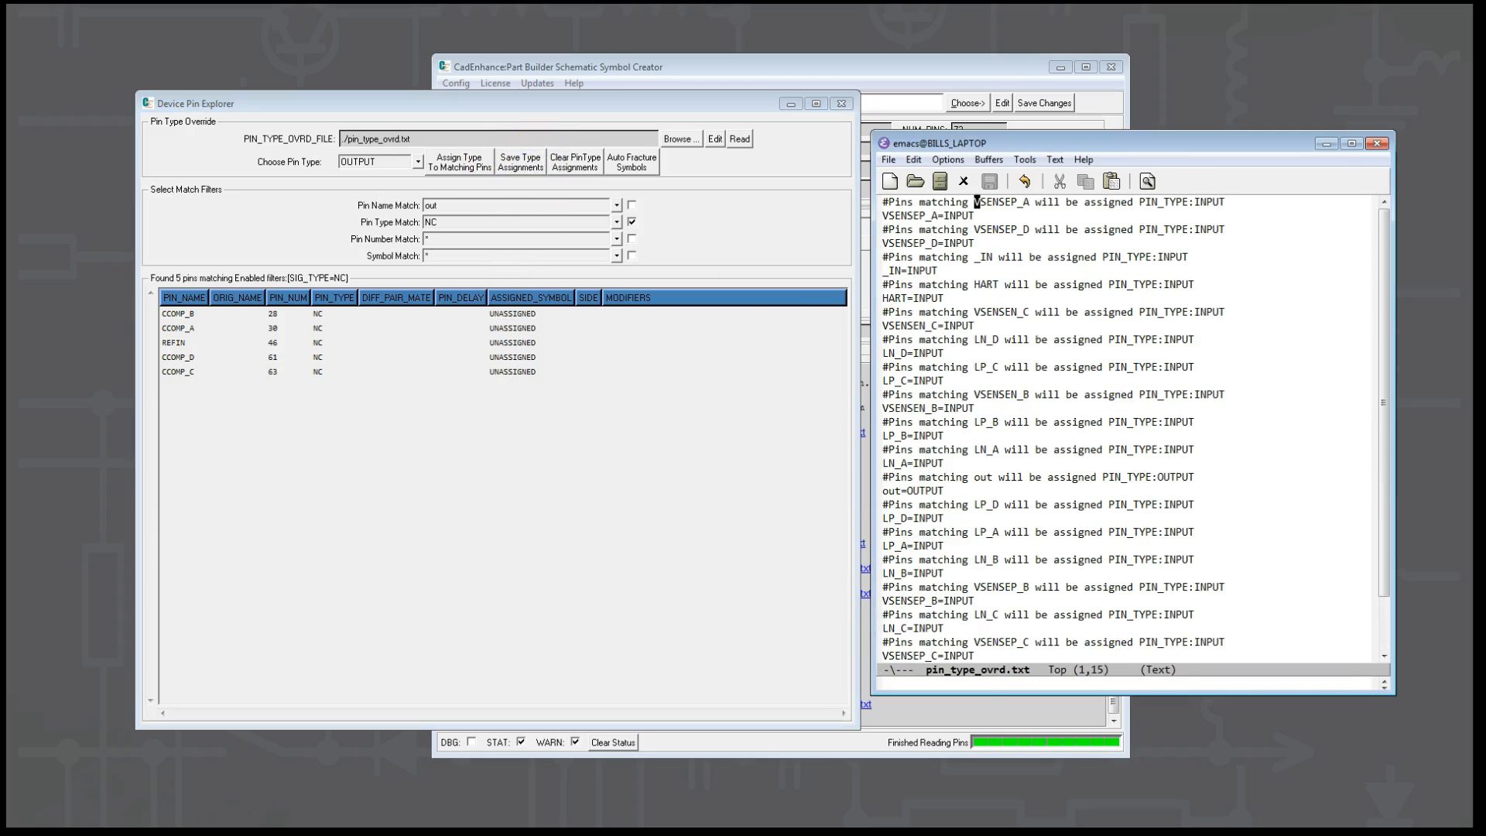
pyautogui.scroll(-2, 990, 420)
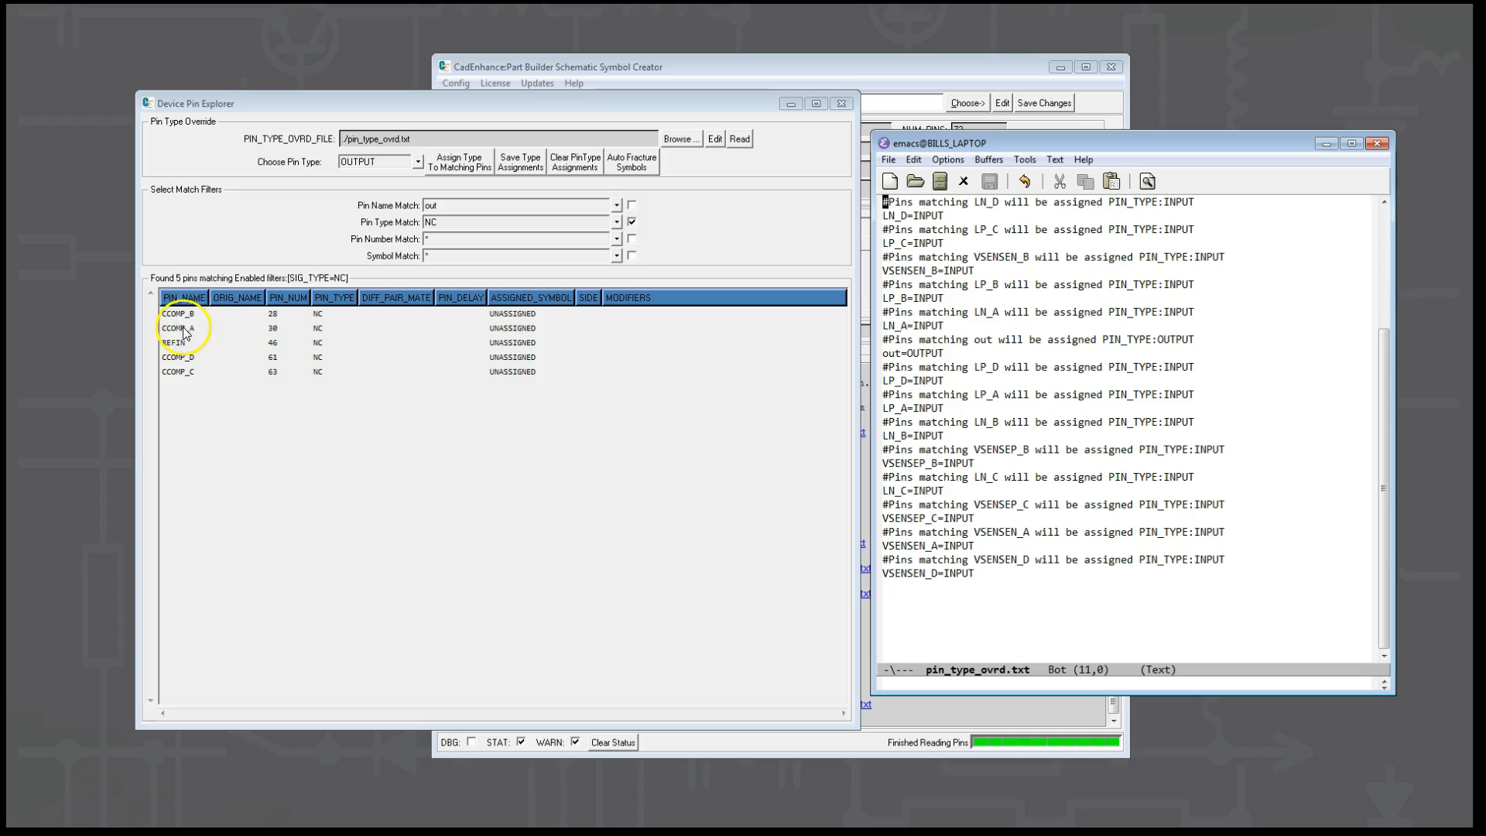
# - Assign the Input pin type to the CCOMP_A to CCOMP_D and REFIN pins and save the type assignments
pyautogui.moveTo(180, 317); pyautogui.dragTo(177, 373)
pyautogui.rightClick(218, 318)
pyautogui.moveTo(203, 333)
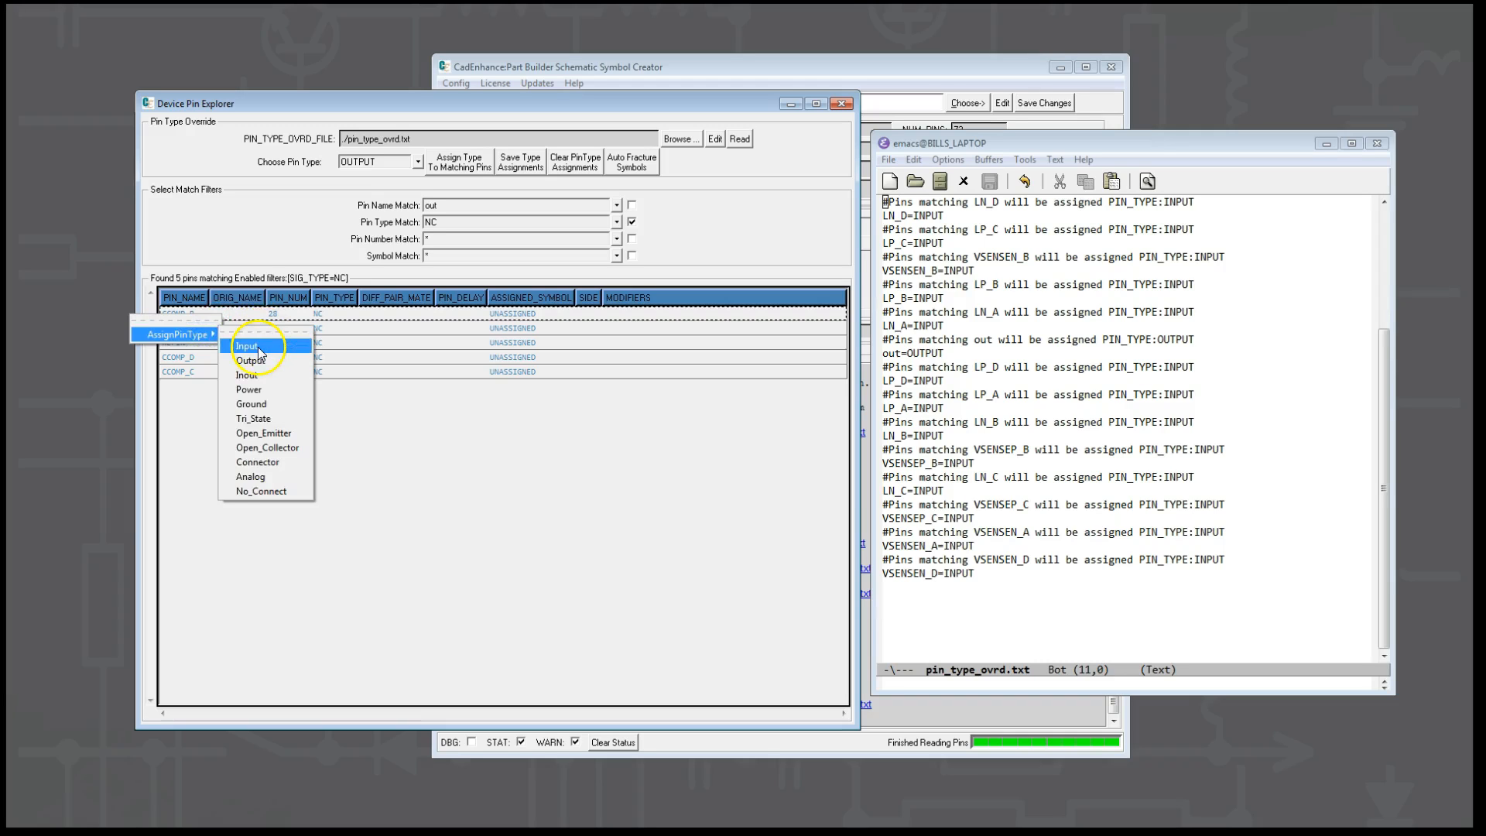
pyautogui.click(257, 346)
pyautogui.click(531, 164)
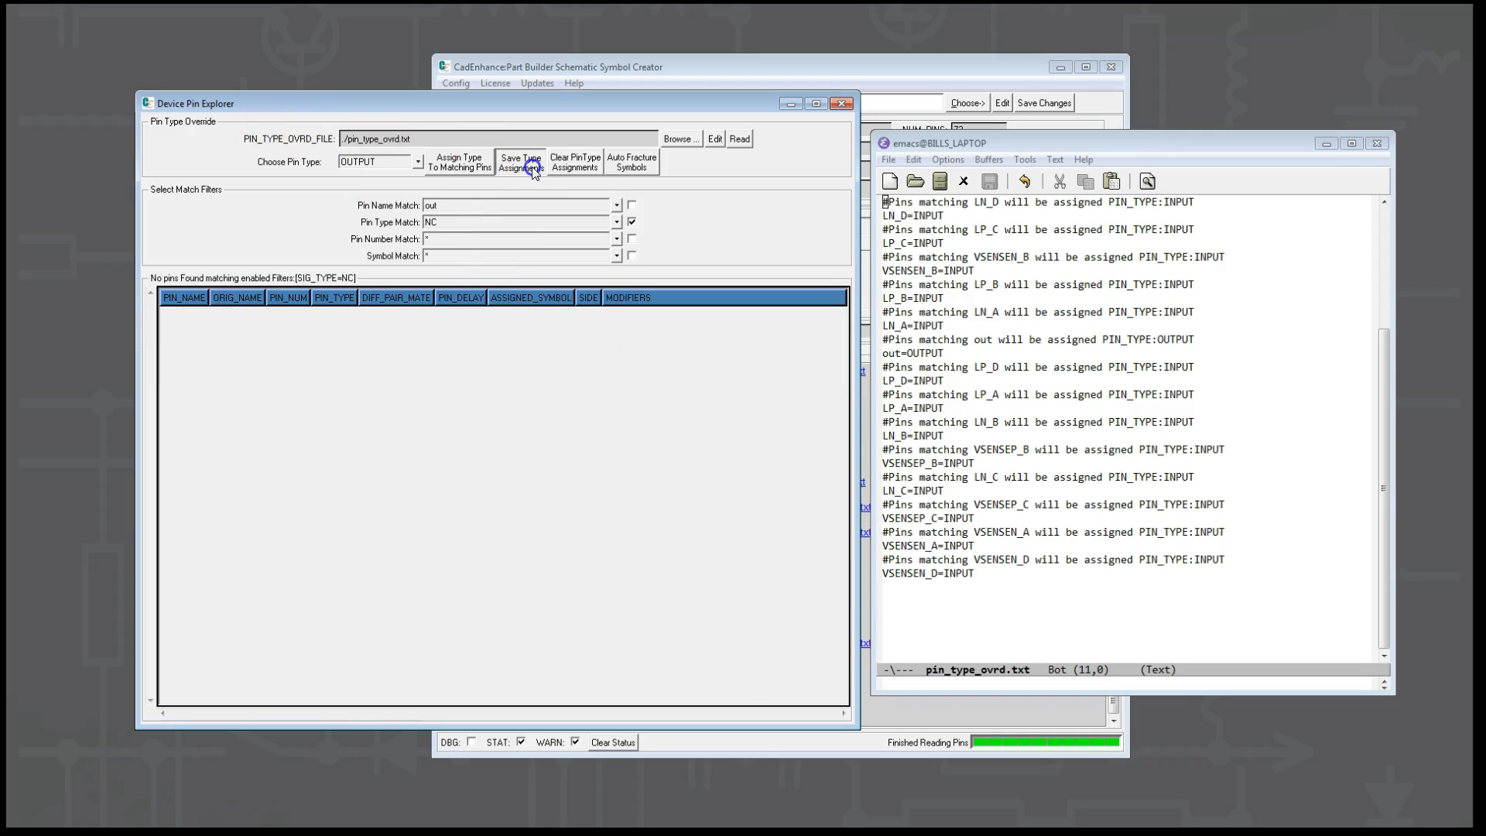
# - Revert pin_type_ovrd.txt in Emacs to its saved version and check the CCOMP entries
pyautogui.click(1088, 368)
pyautogui.press('F5')
pyautogui.write('yes or no) y')
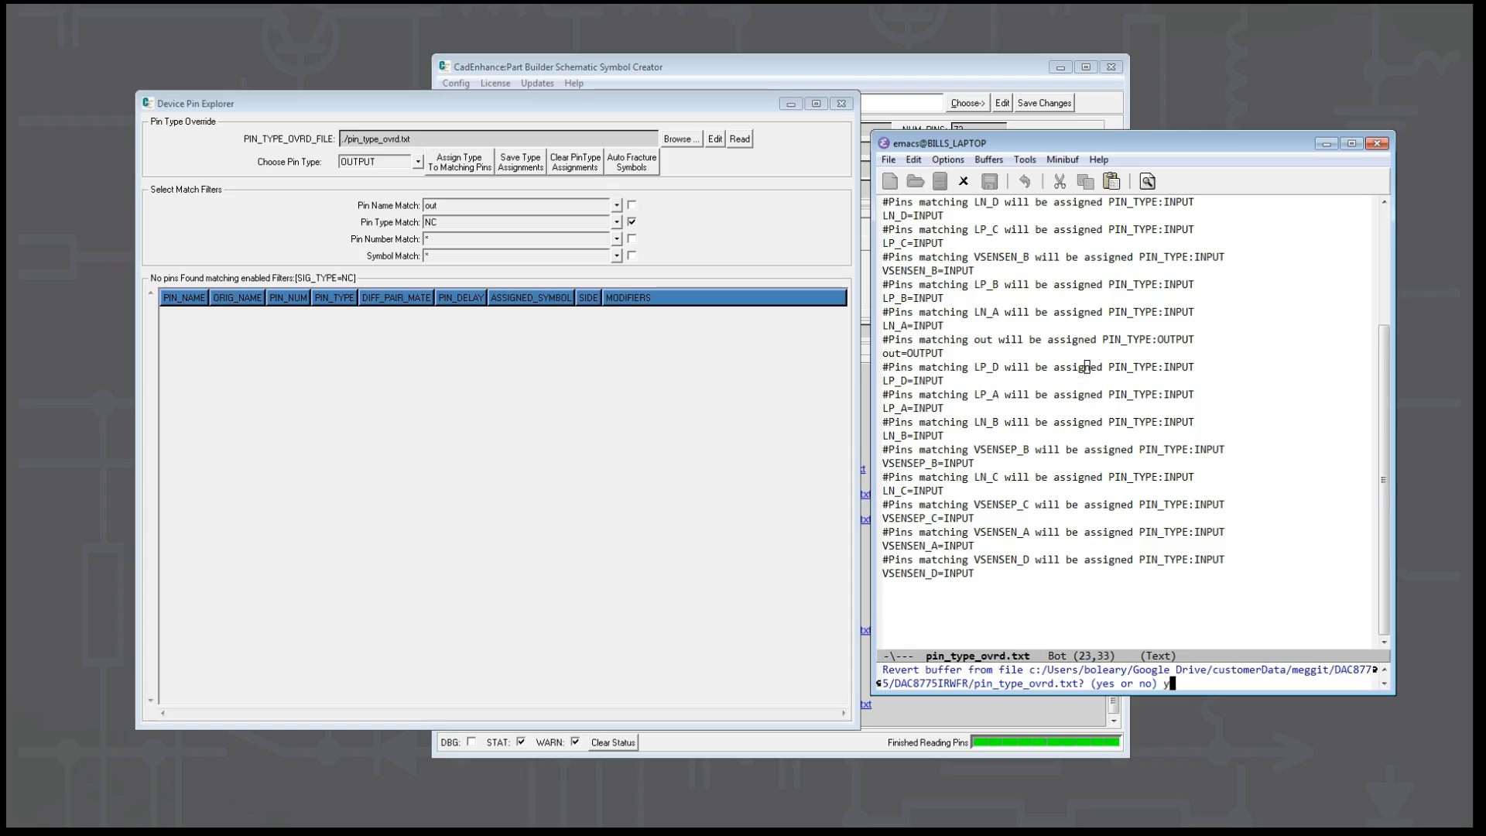
pyautogui.press('Return')
pyautogui.scroll(-4, 1083, 310)
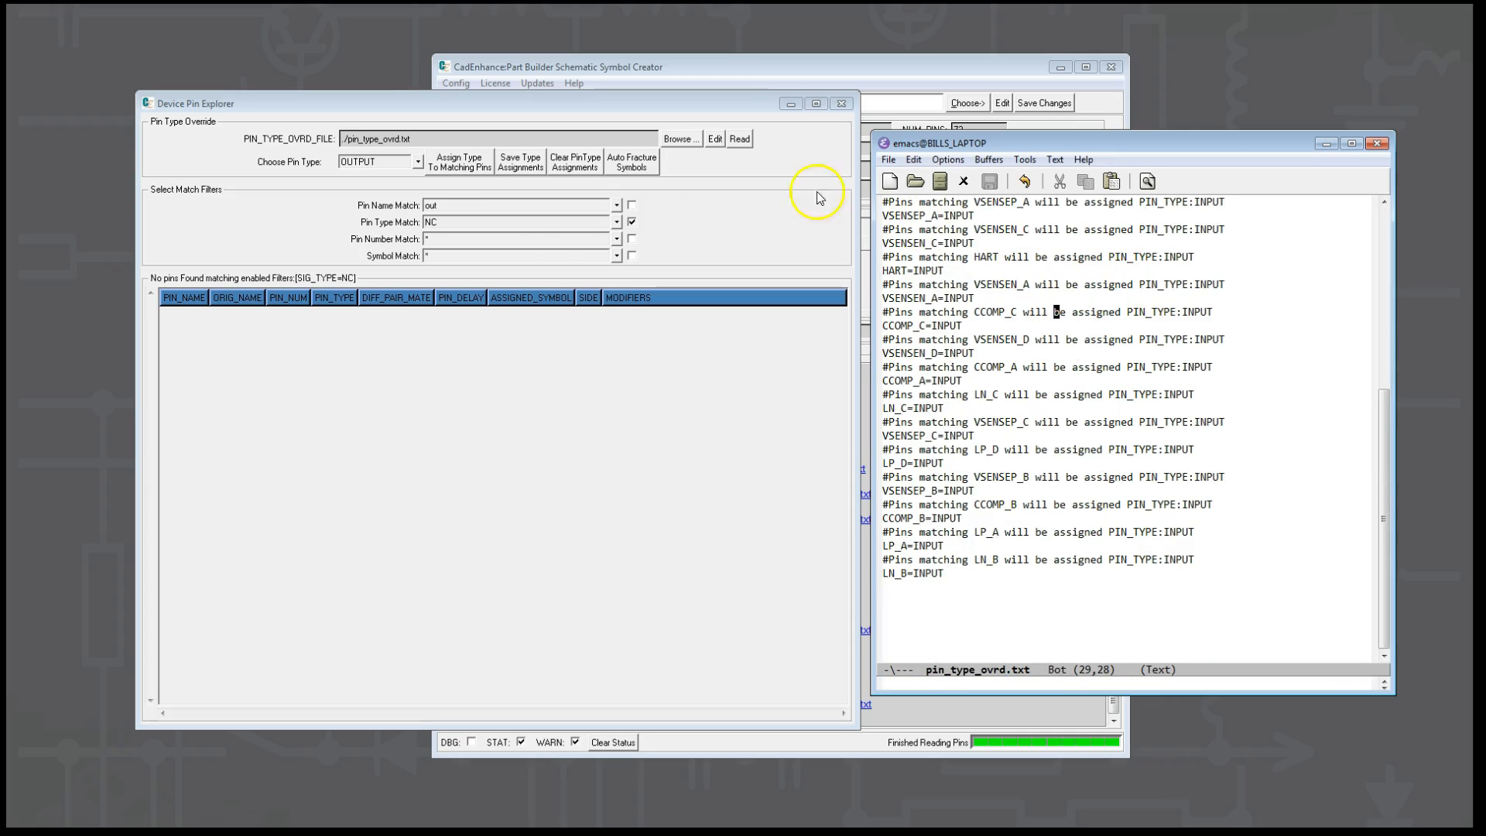
# - List all device pins without the pin type filter, restore the NC filter, and highlight the override file name
pyautogui.click(631, 222)
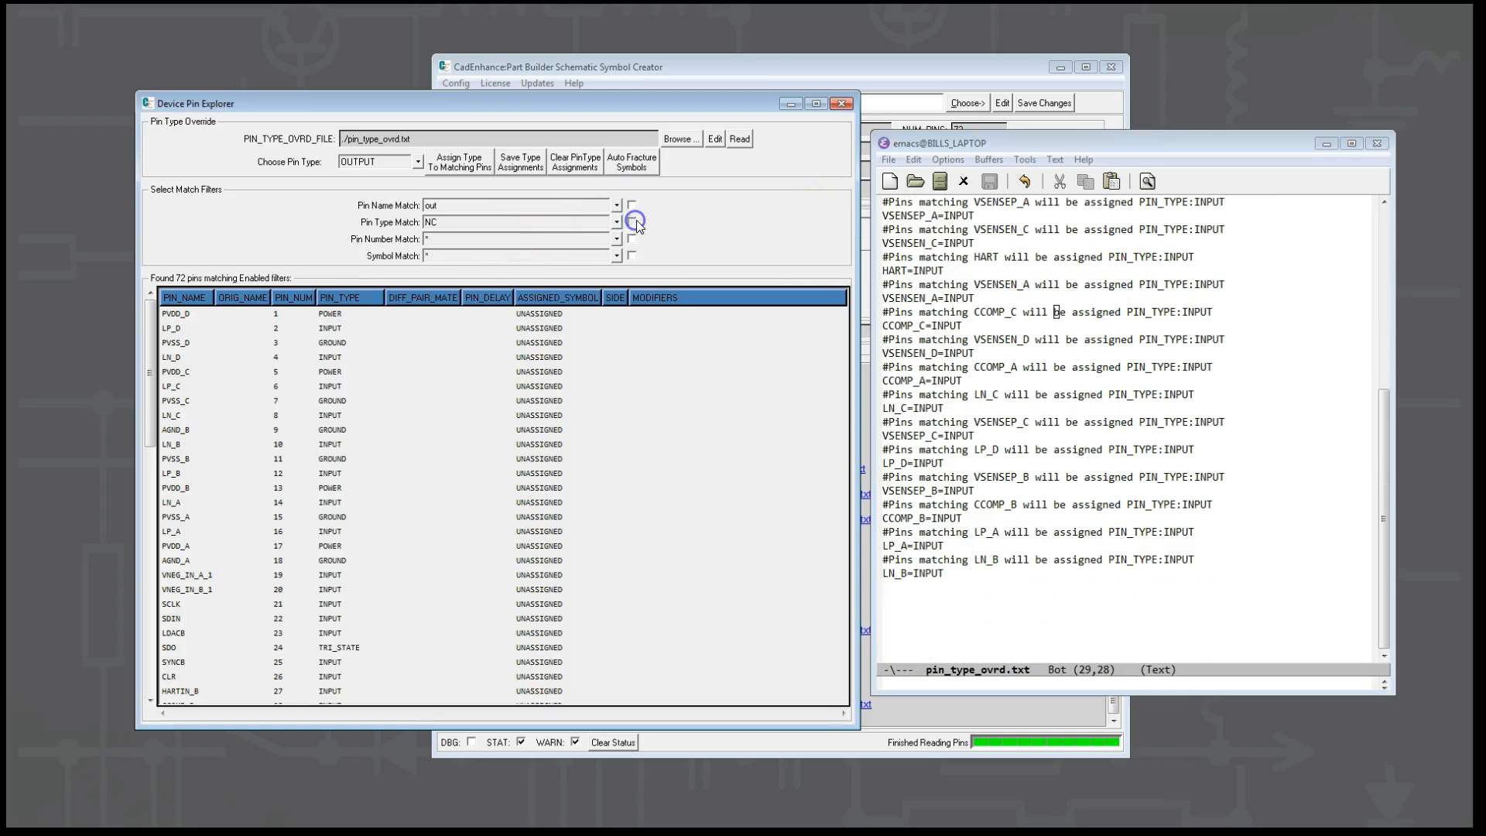
pyautogui.click(632, 221)
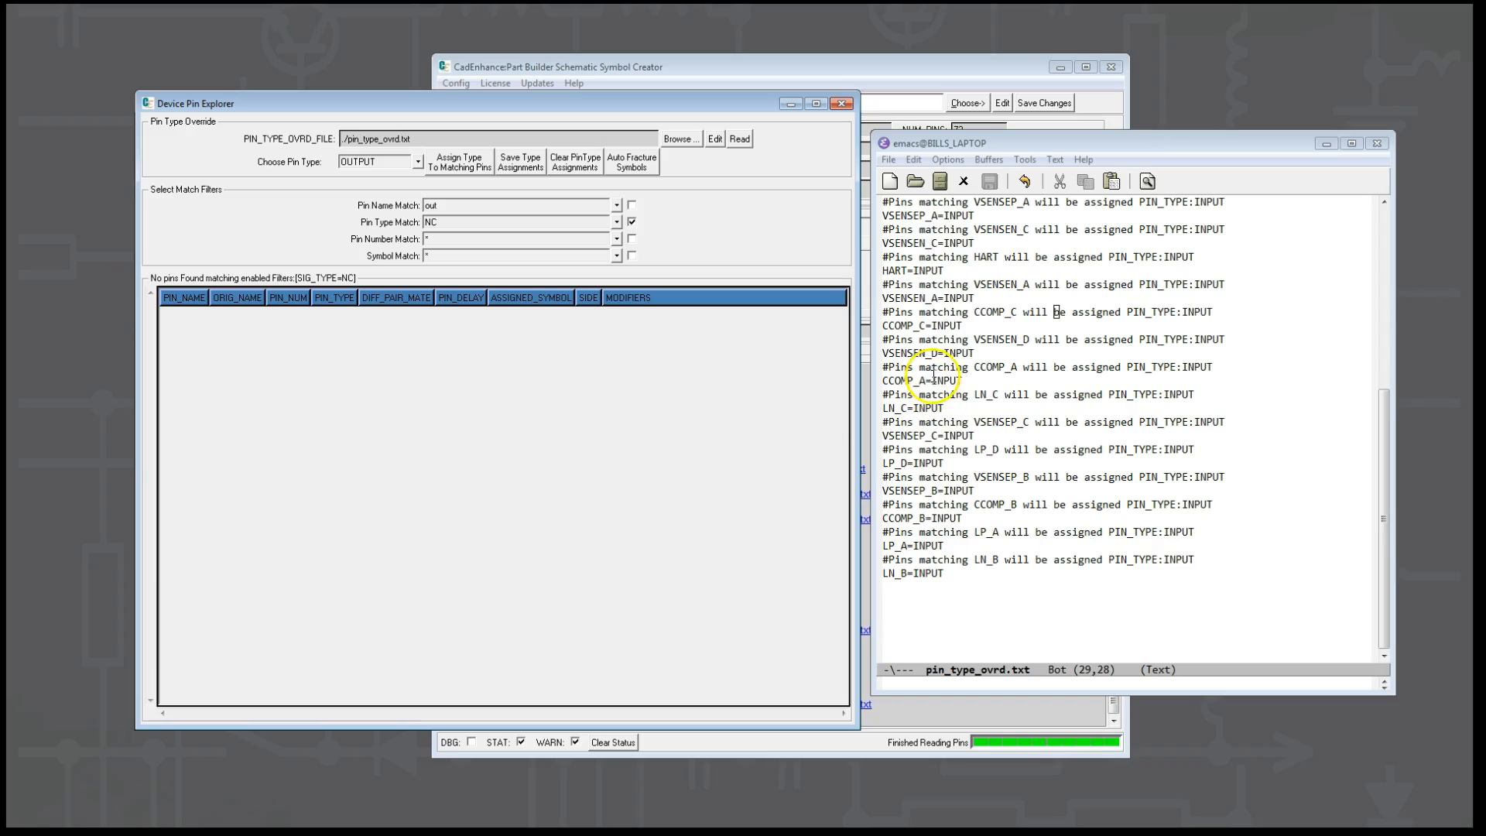
pyautogui.moveTo(346, 142); pyautogui.dragTo(428, 139)
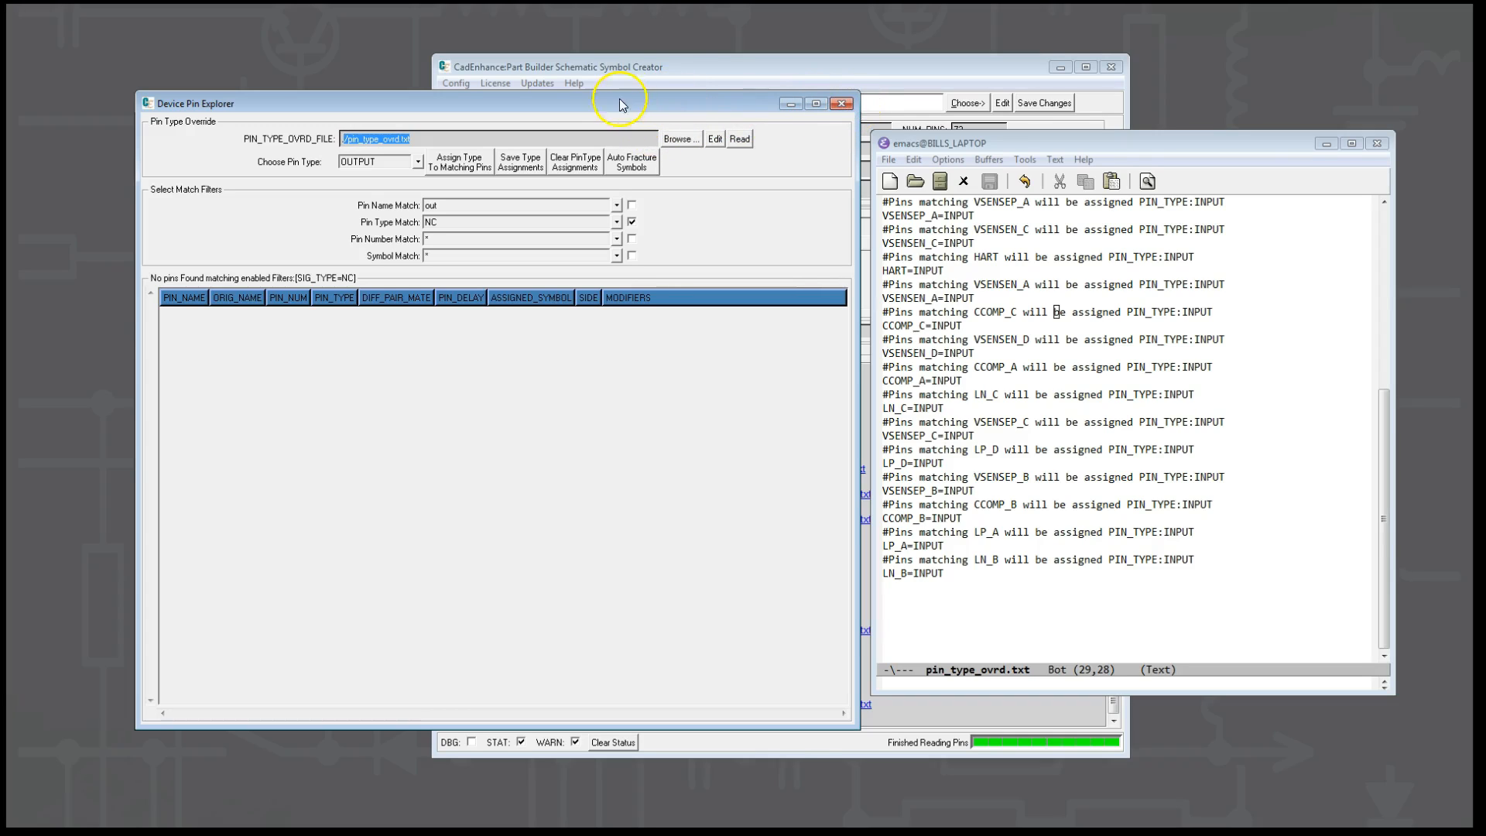
# - Close the Device Pin Explorer and Emacs, and rerun READ_PIN_REPORT, replacing the current symbol description file with the newly created SDL file
pyautogui.click(842, 104)
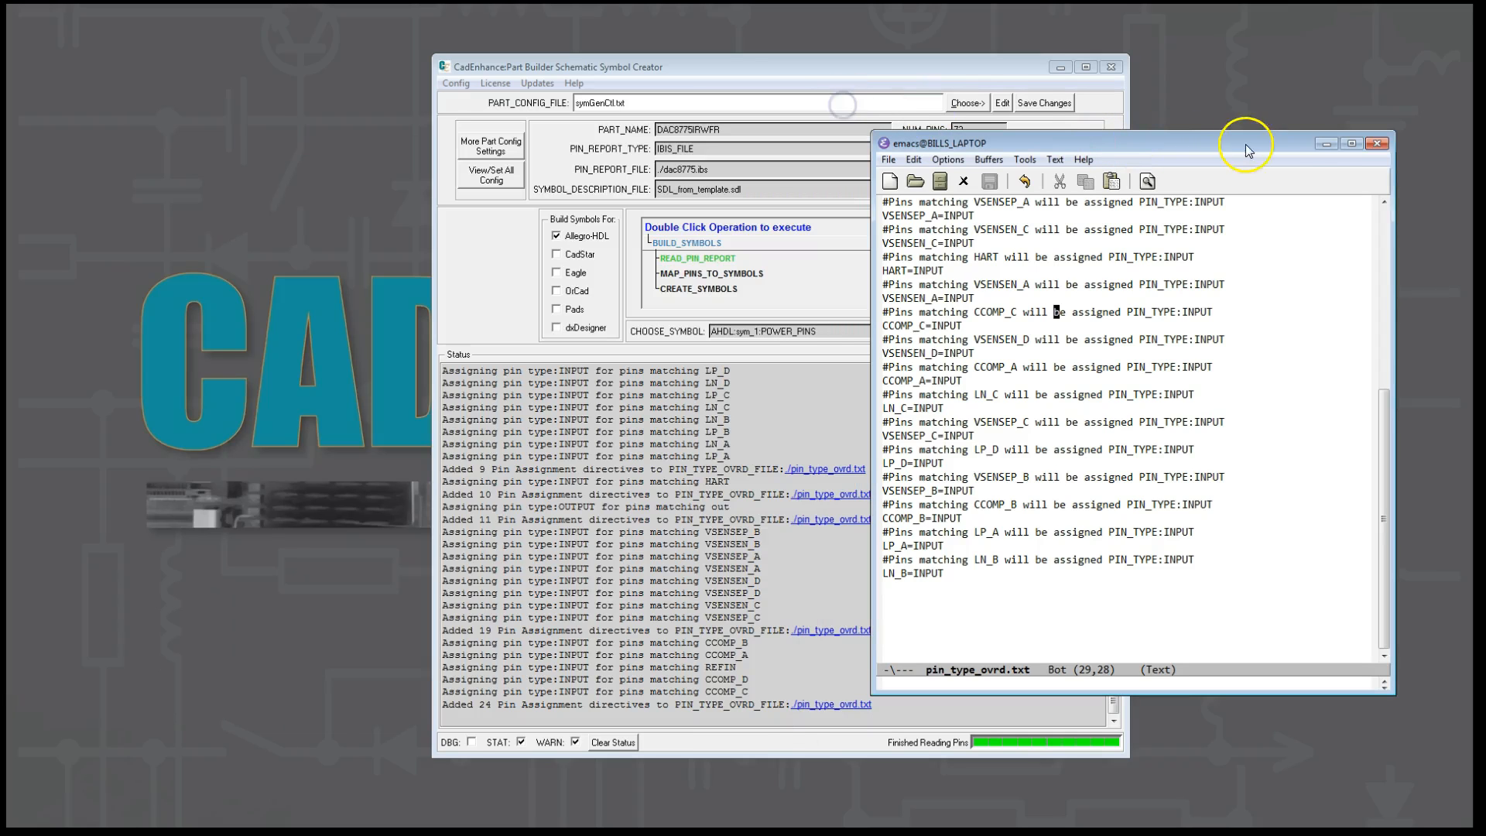
pyautogui.click(1377, 144)
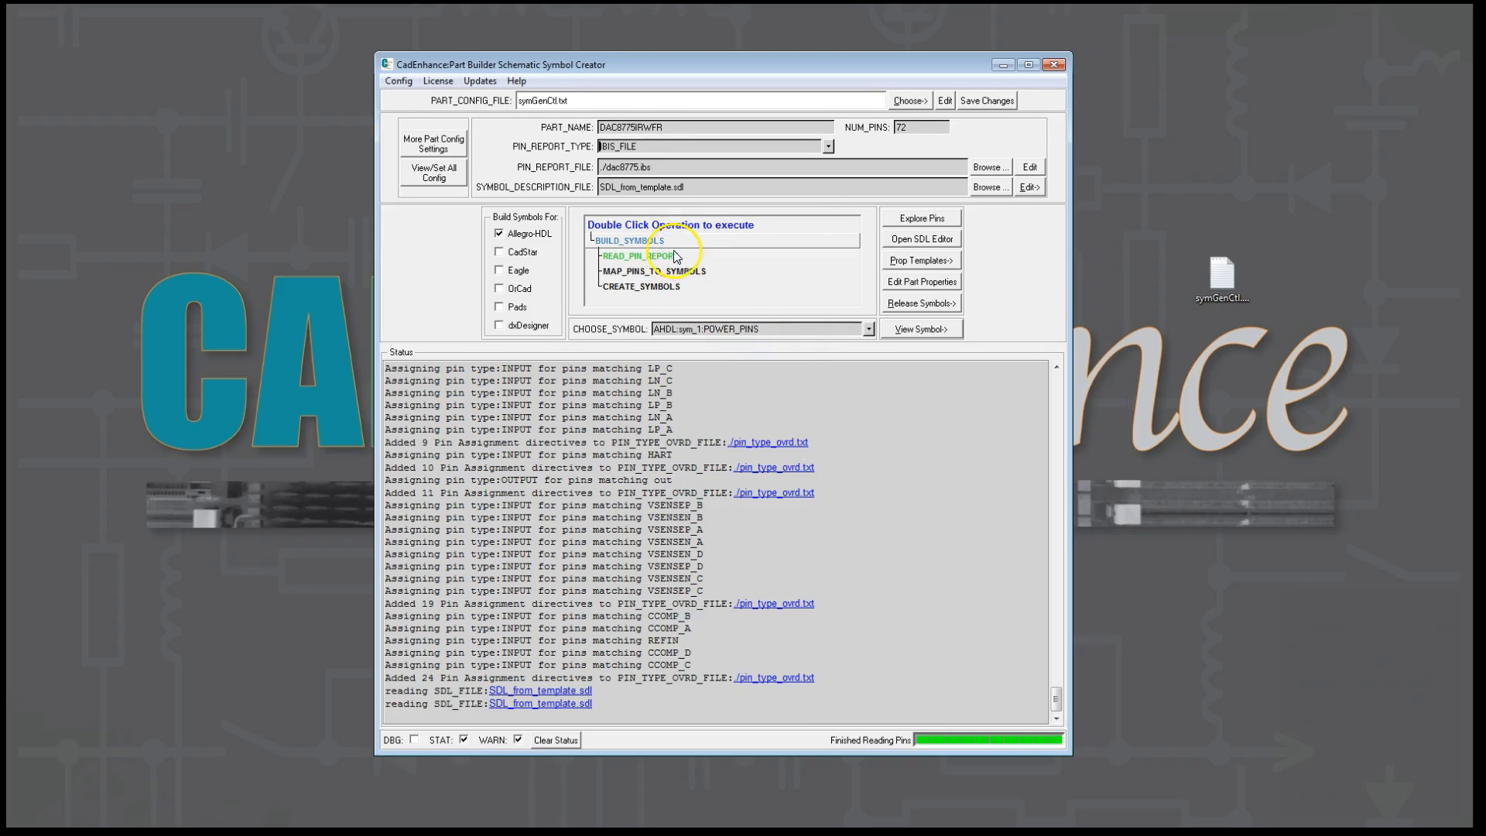
pyautogui.doubleClick(633, 260)
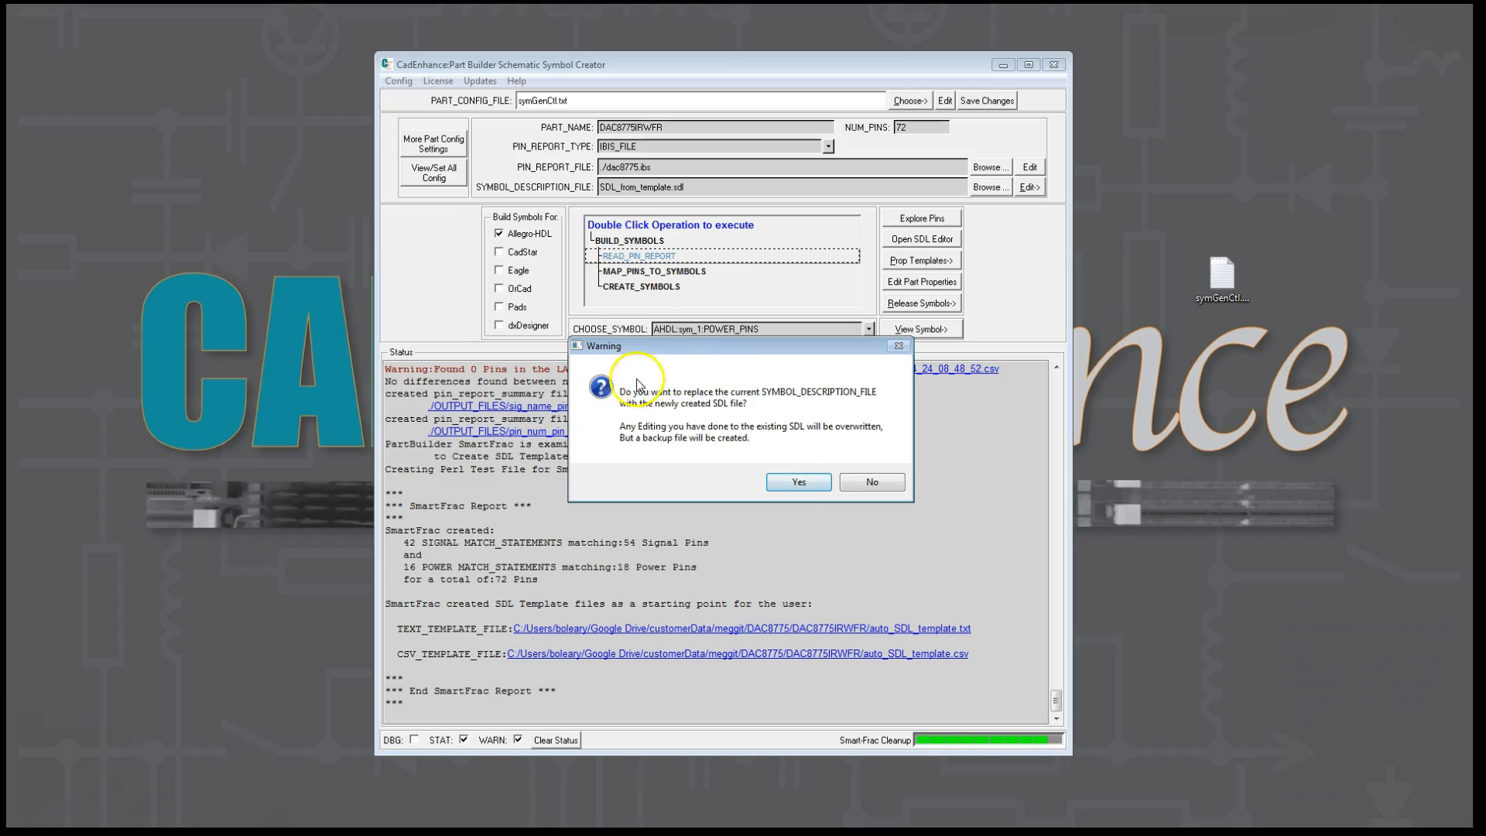
pyautogui.click(800, 480)
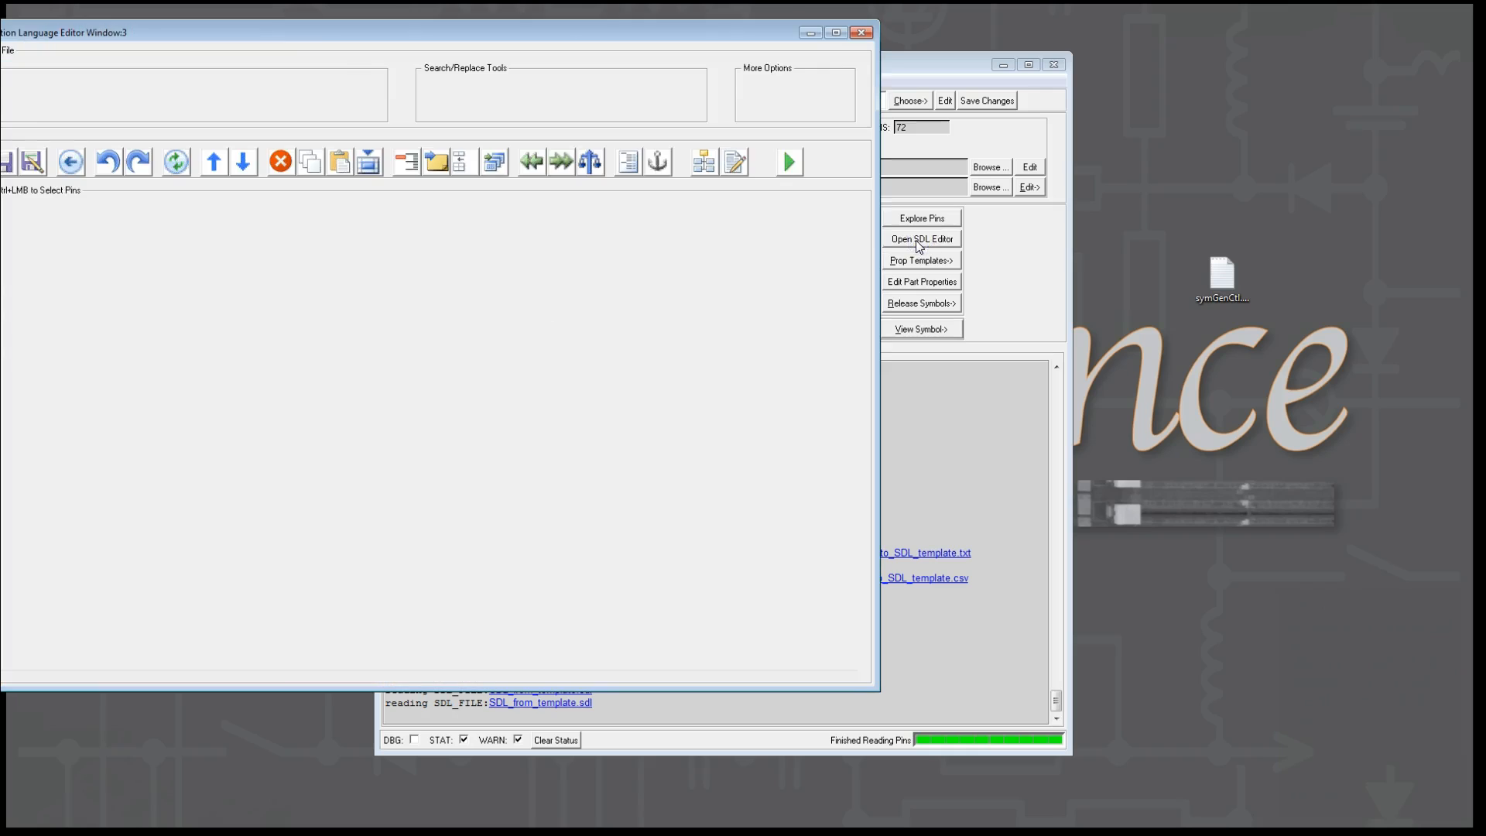
# - Examine the dpair modifiers on the VSENSEP entries and the remaining pin entries in the SDL editor, and close it without saving
pyautogui.moveTo(303, 32); pyautogui.dragTo(502, 1)
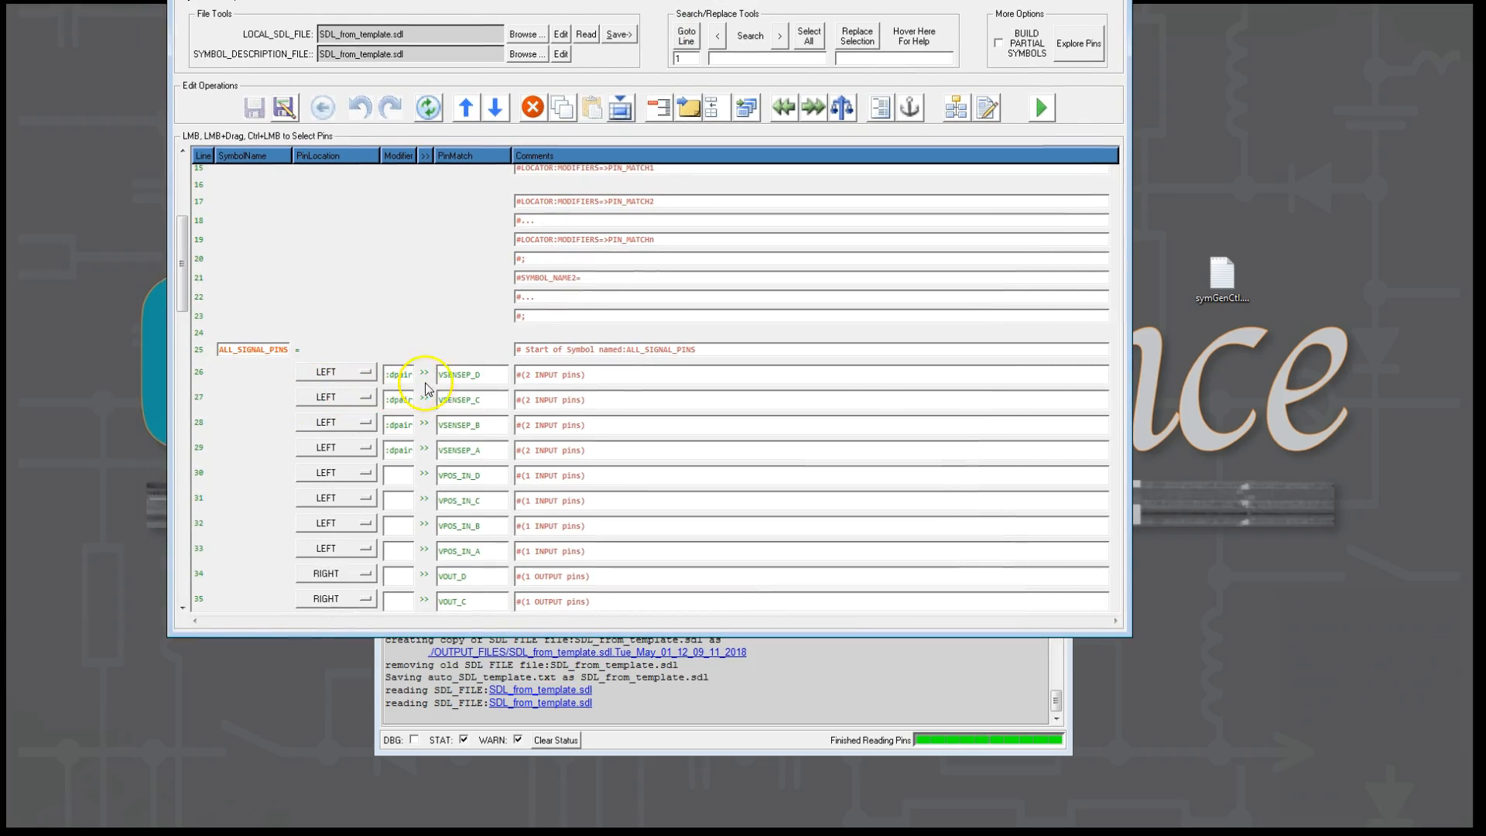
pyautogui.click(398, 375)
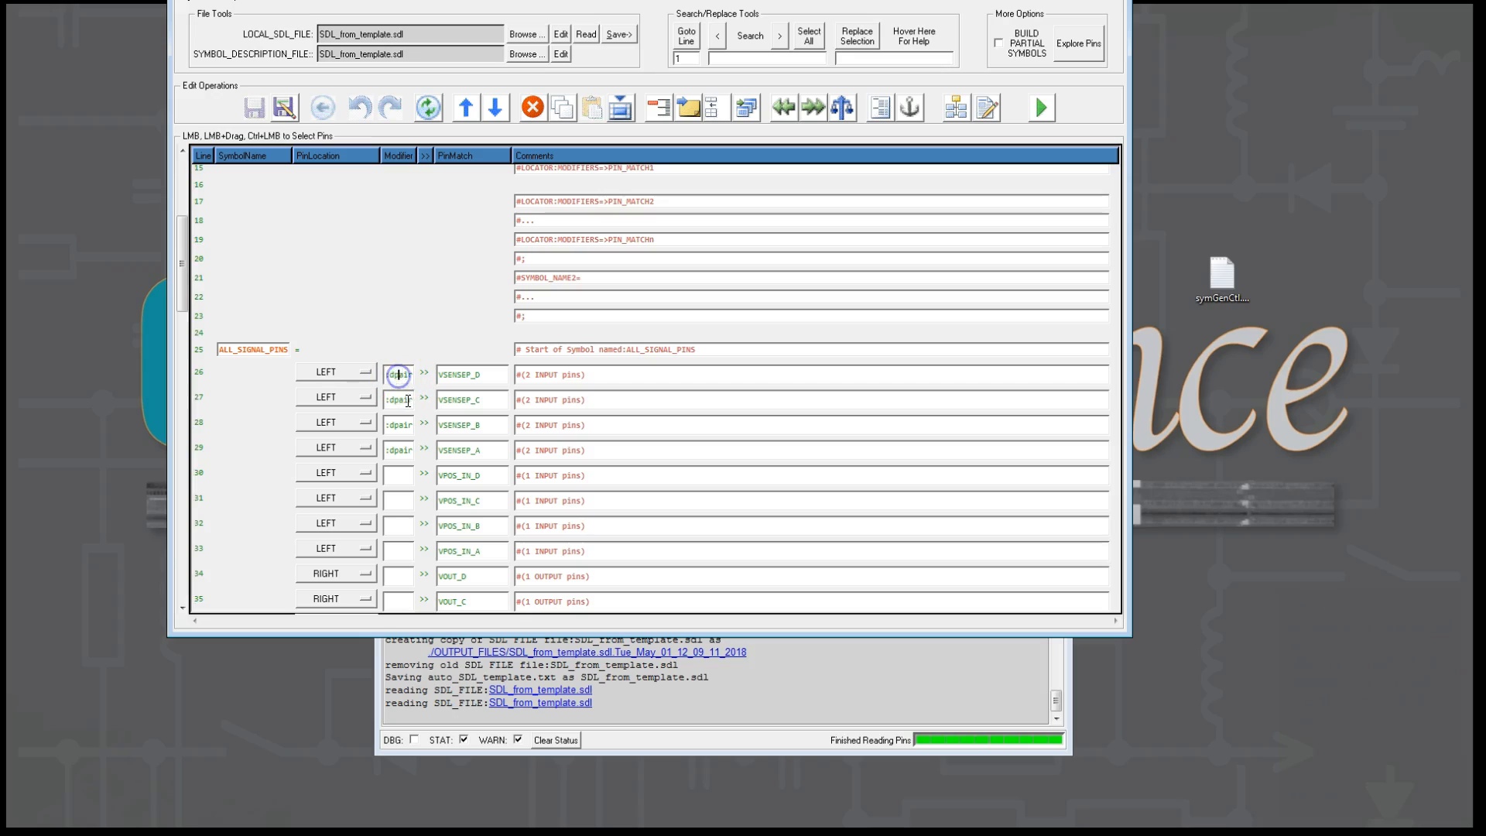
pyautogui.click(396, 427)
pyautogui.click(422, 447)
pyautogui.scroll(-4, 426, 464)
pyautogui.scroll(-14, 431, 509)
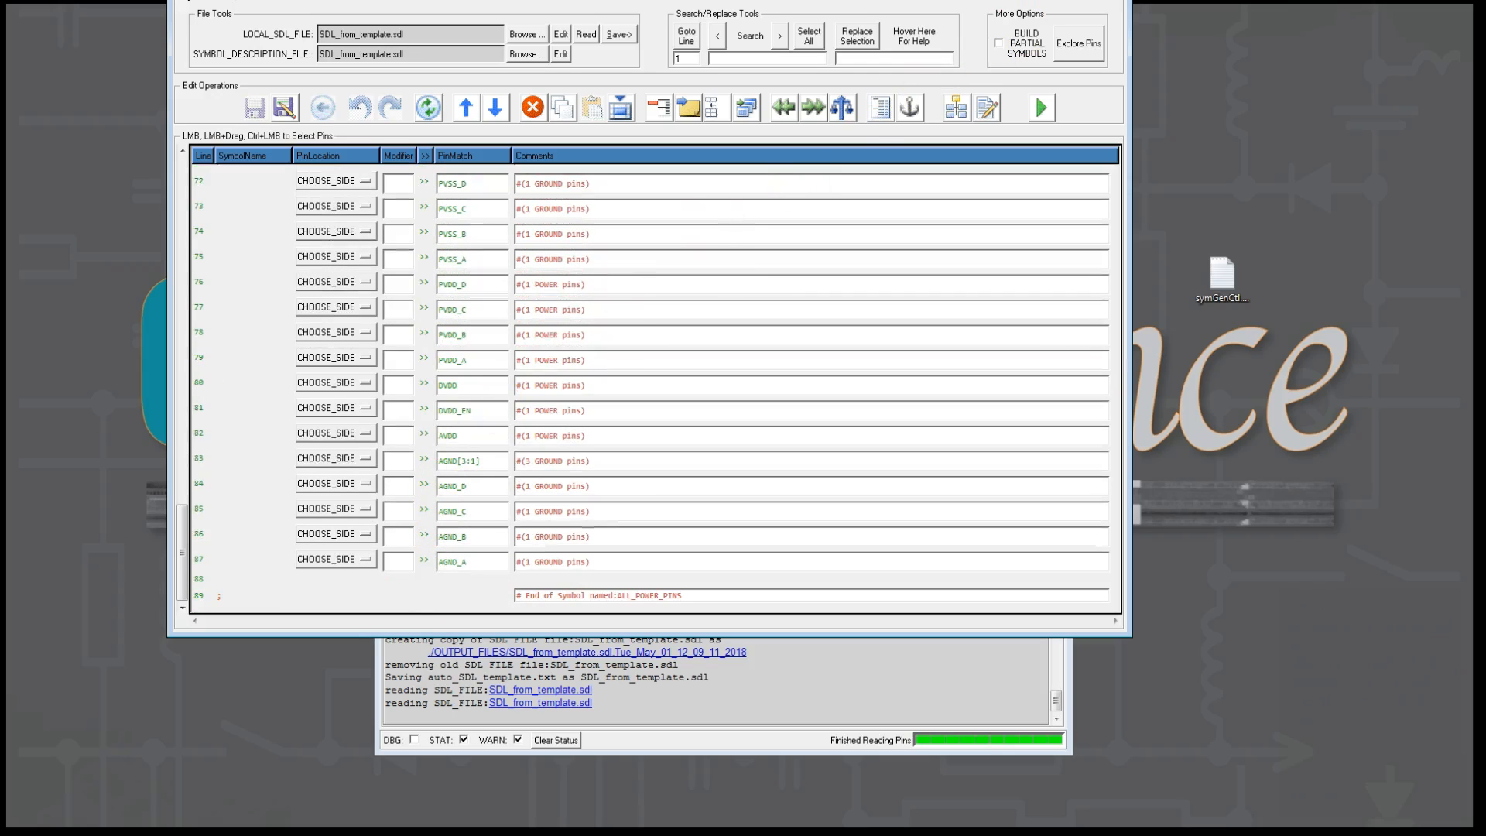
pyautogui.moveTo(1007, 0); pyautogui.dragTo(1019, 60)
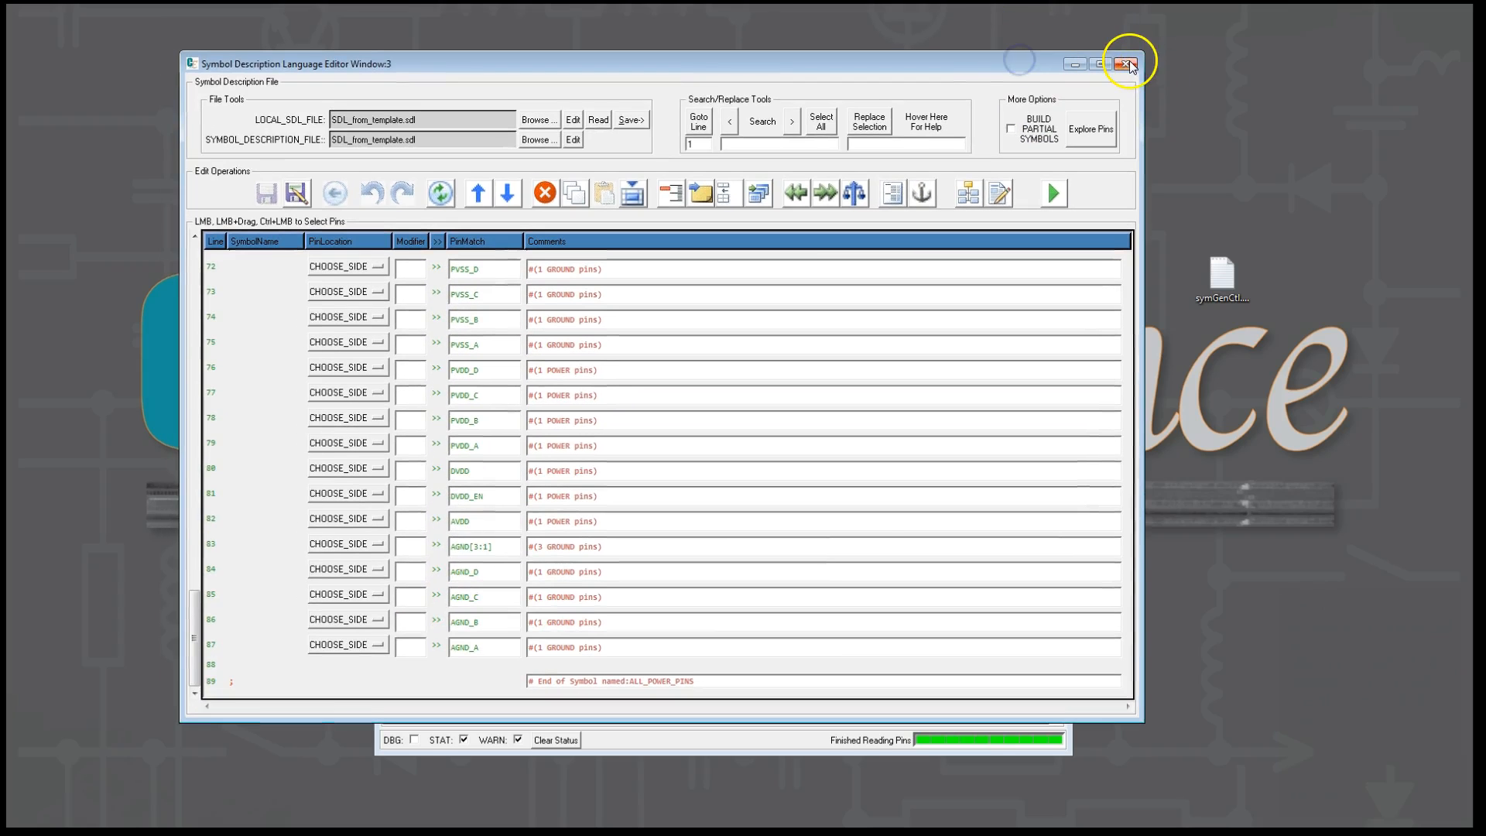
pyautogui.click(1127, 64)
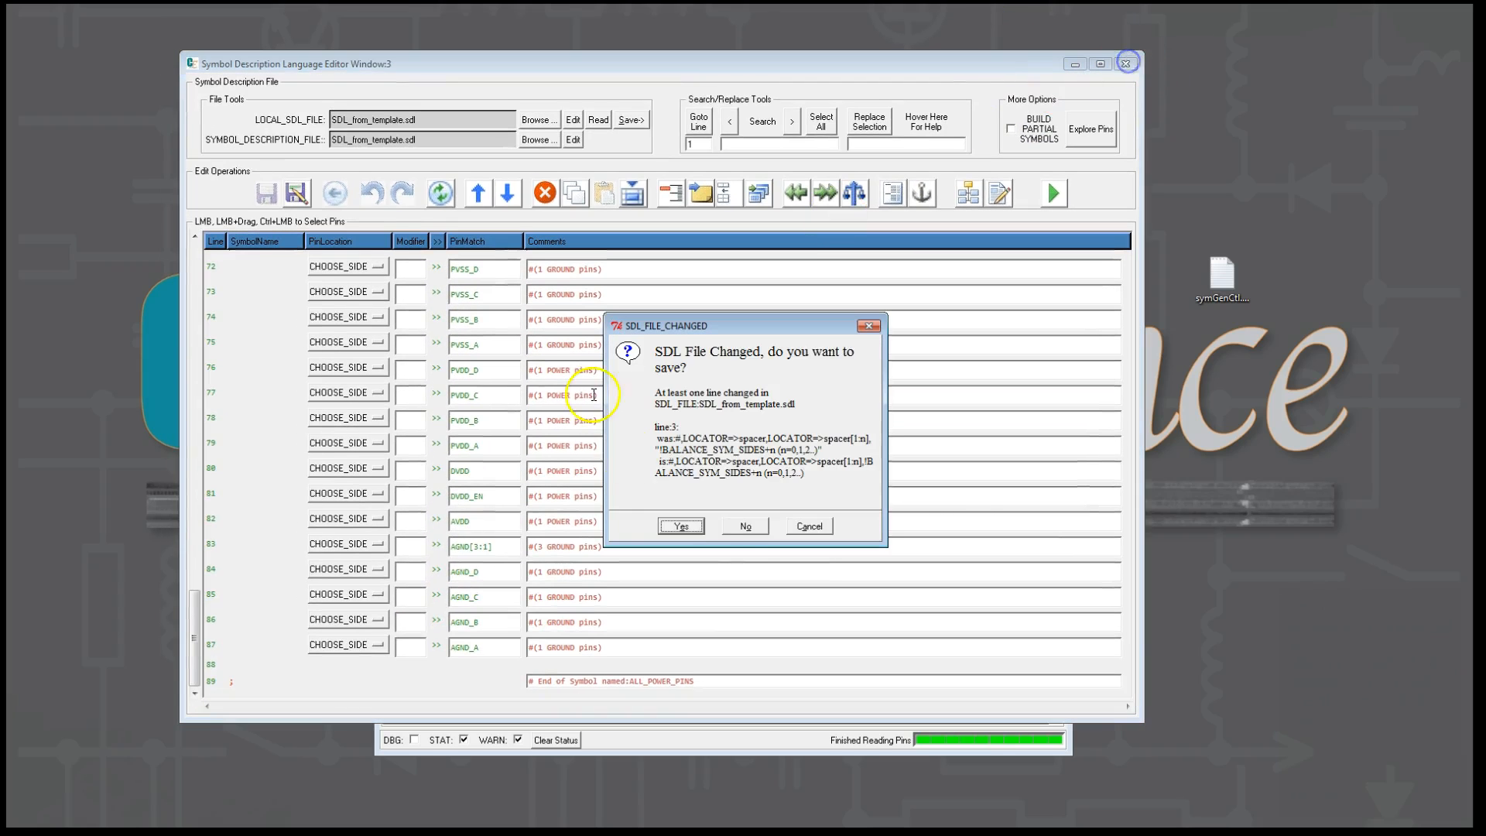
pyautogui.click(743, 527)
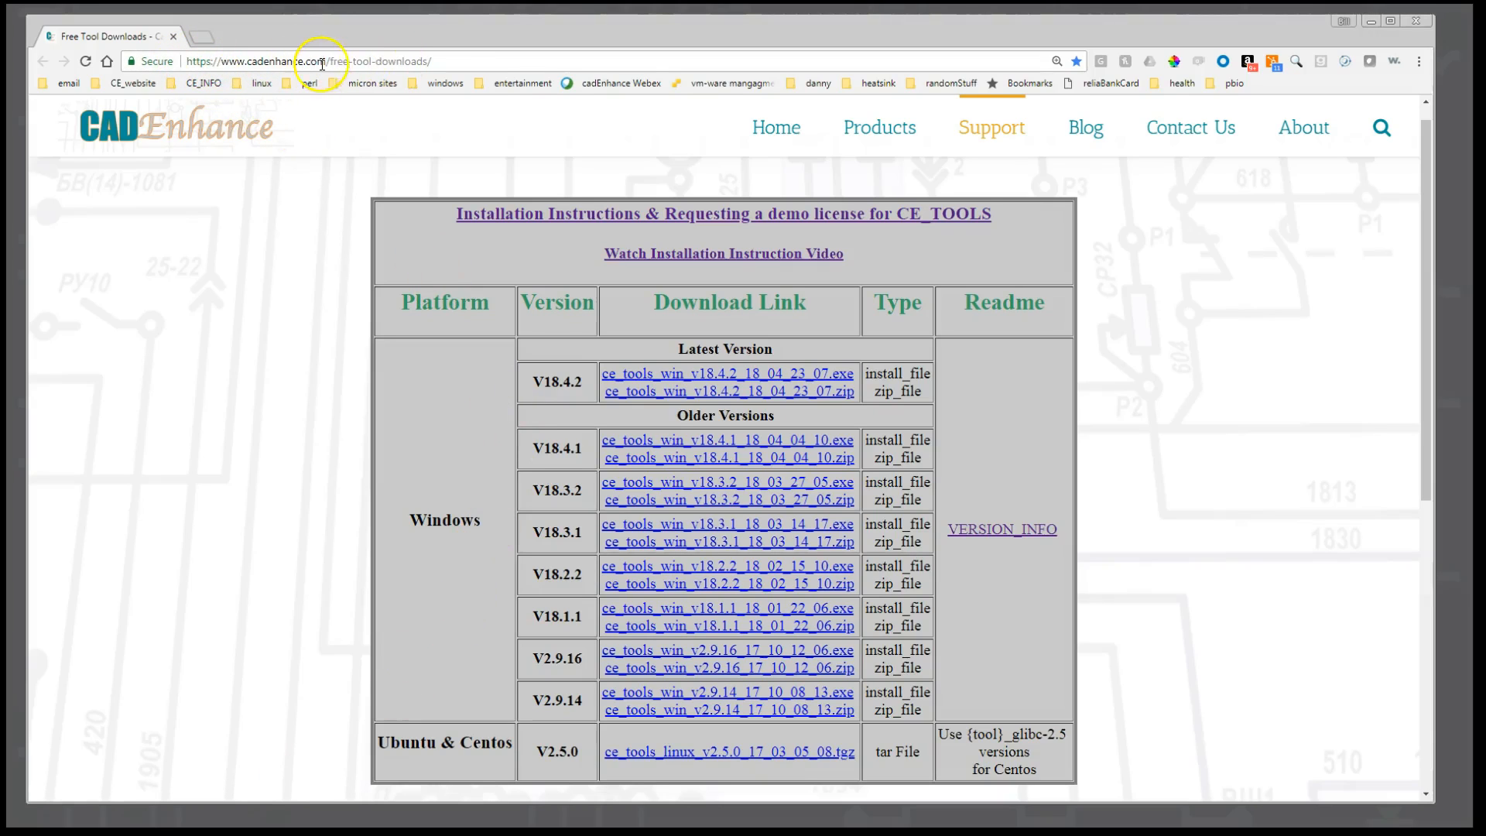
# - Highlight the /free-tool-downloads/ part of the CadEnhance web address in the browser
pyautogui.moveTo(326, 62); pyautogui.dragTo(431, 62)
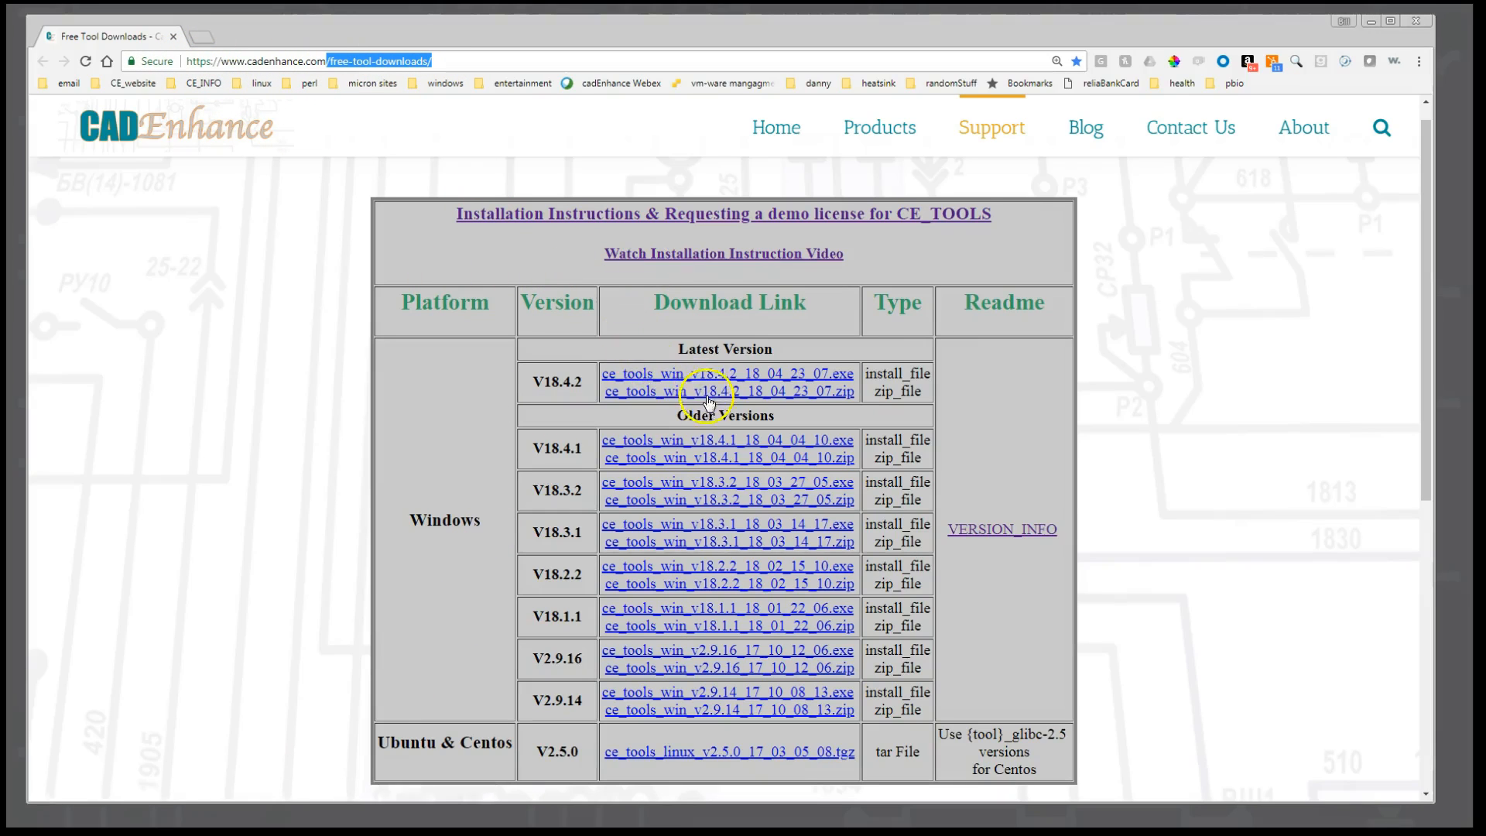